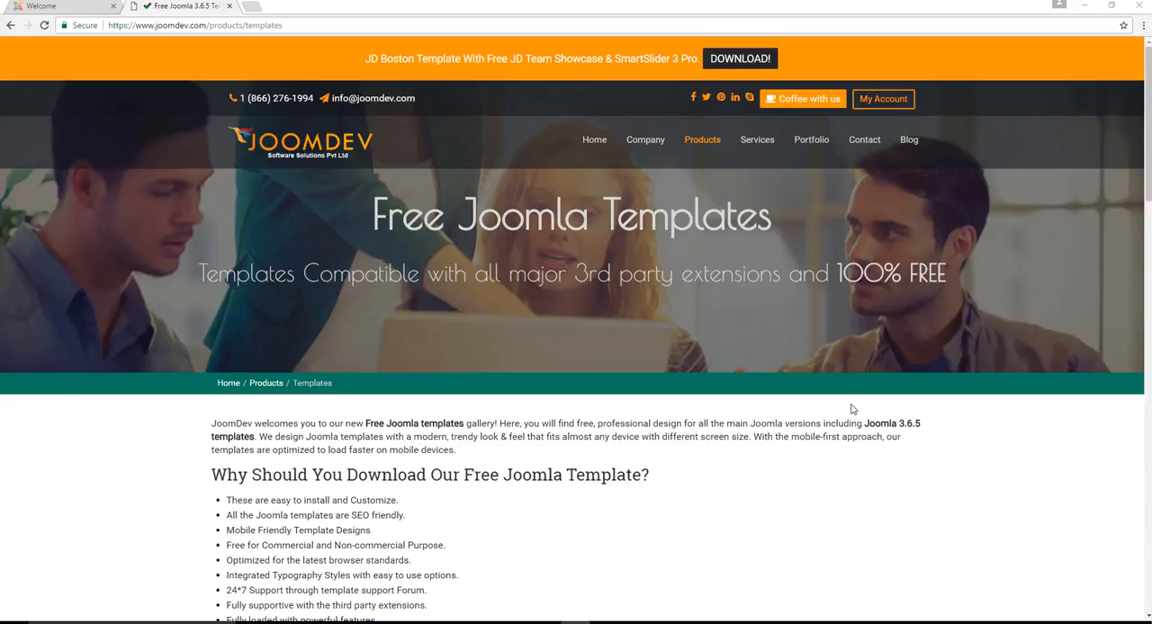
Look through the free Joomla templates gallery, from the introduction and JD Boston down to JD Newyork
scroll(852, 409, "down", 2)
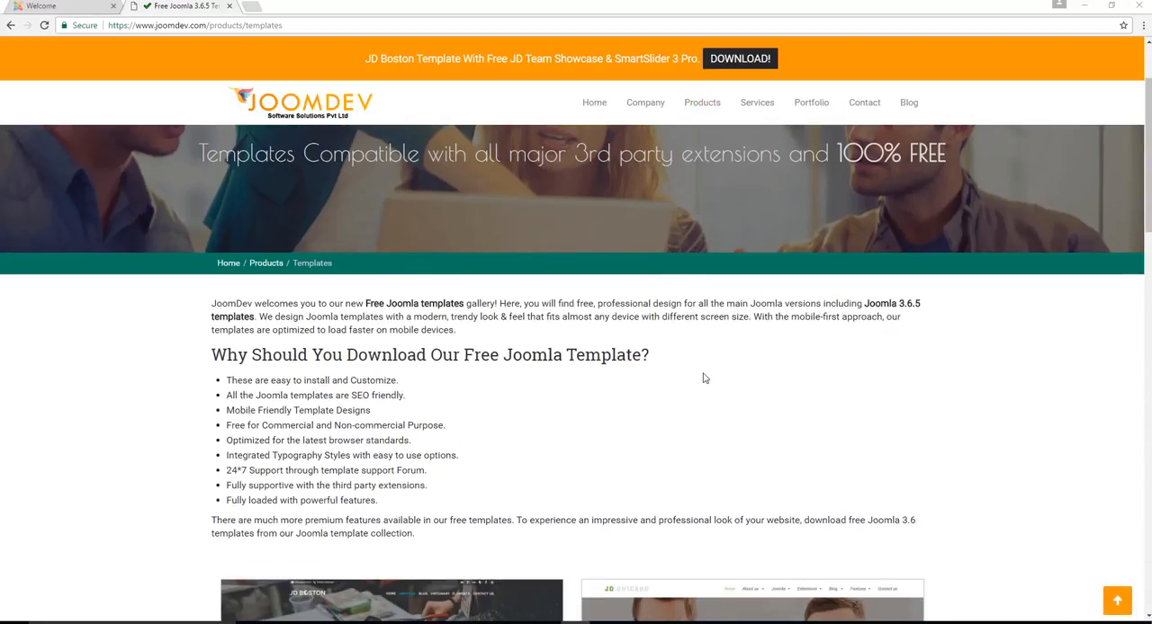
scroll(711, 365, "down", 2)
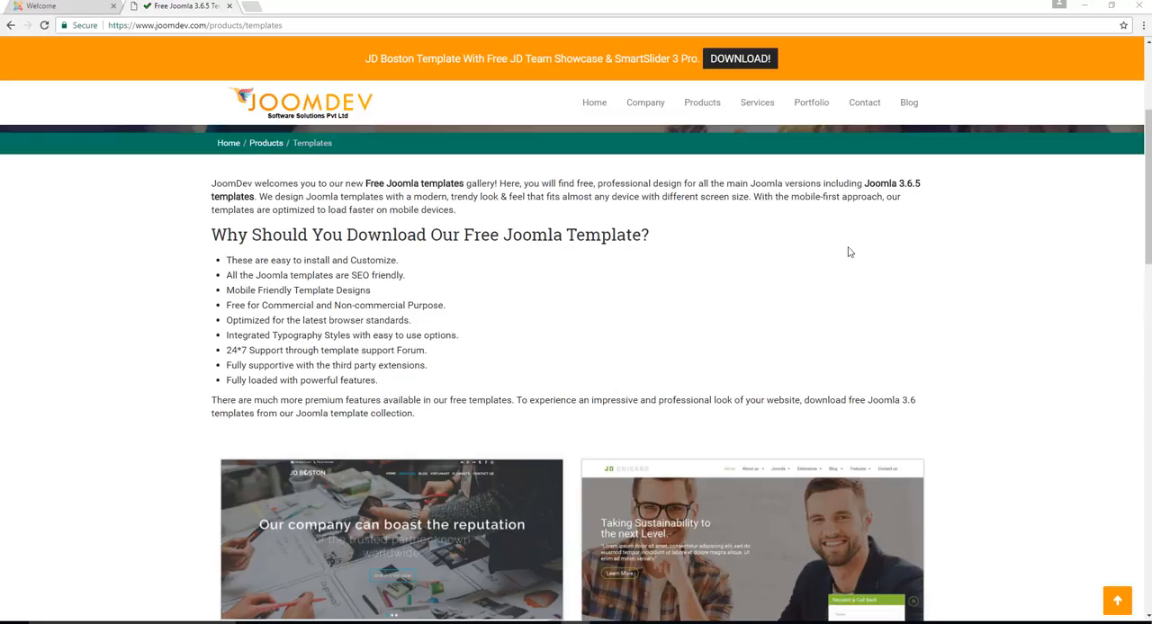
scroll(756, 270, "down", 1)
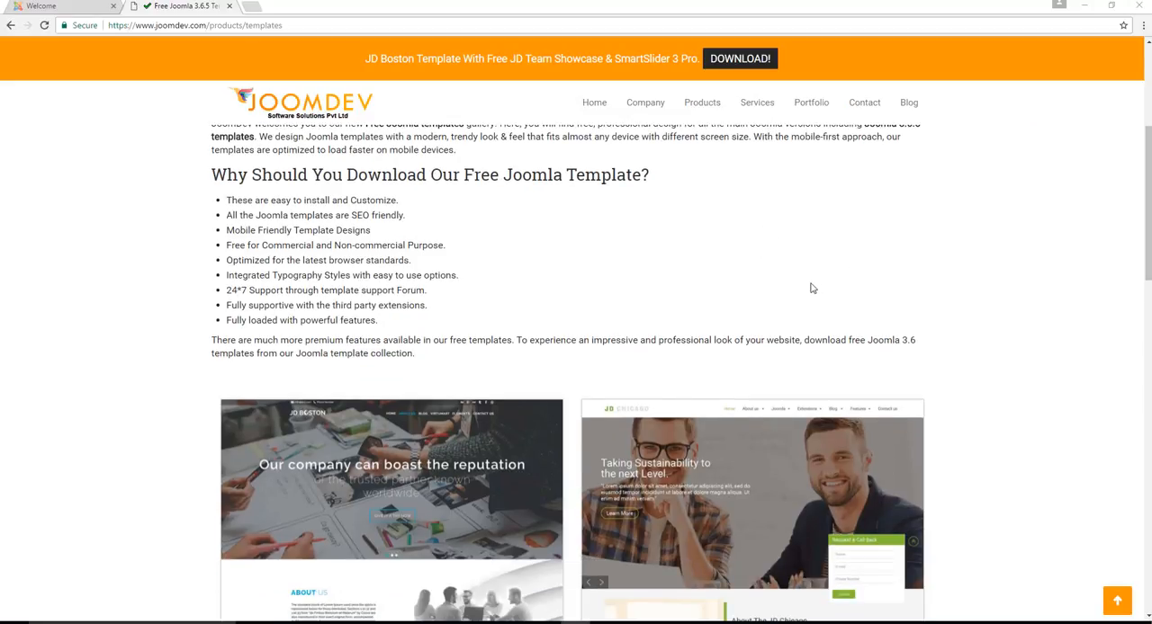
scroll(810, 287, "down", 1)
scroll(811, 252, "down", 6)
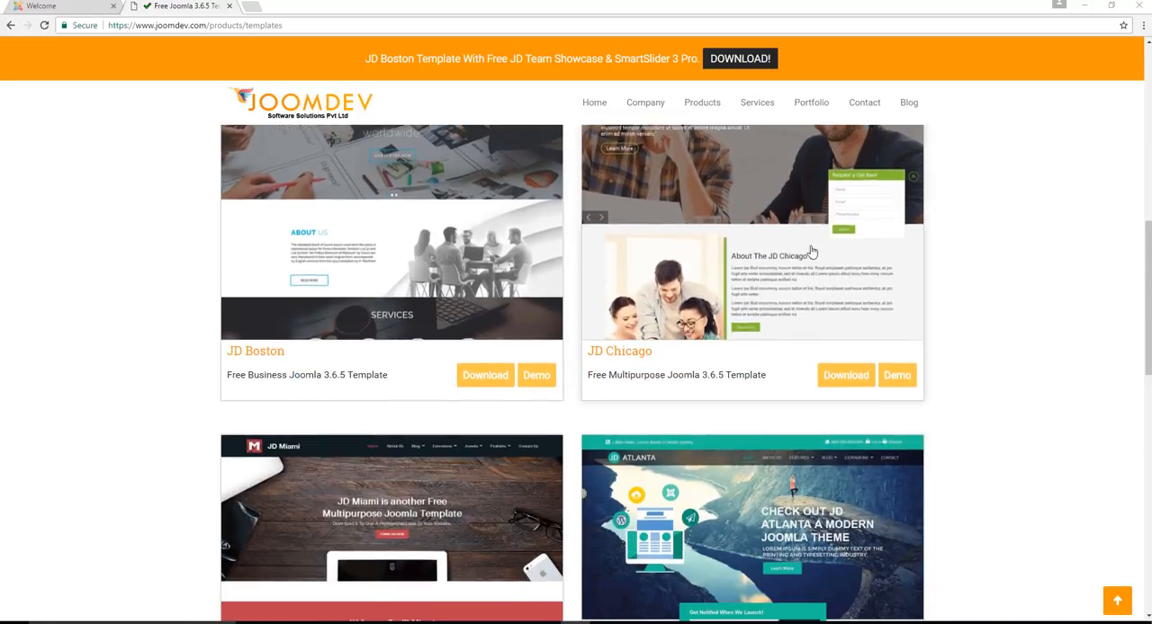
scroll(765, 294, "up", 3)
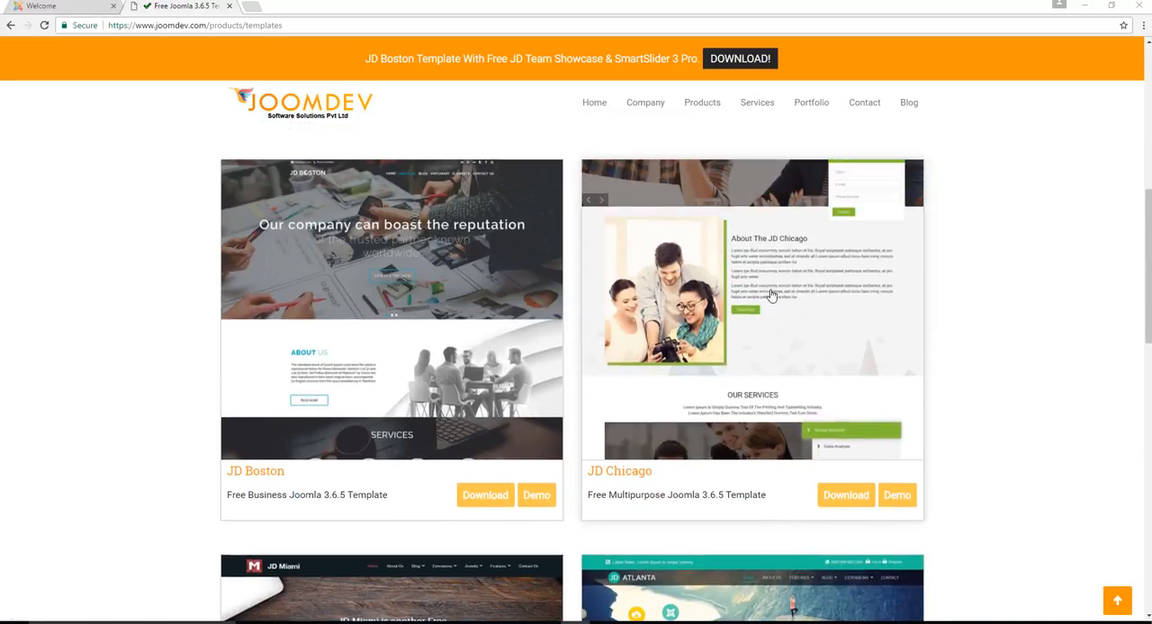
scroll(761, 300, "up", 3)
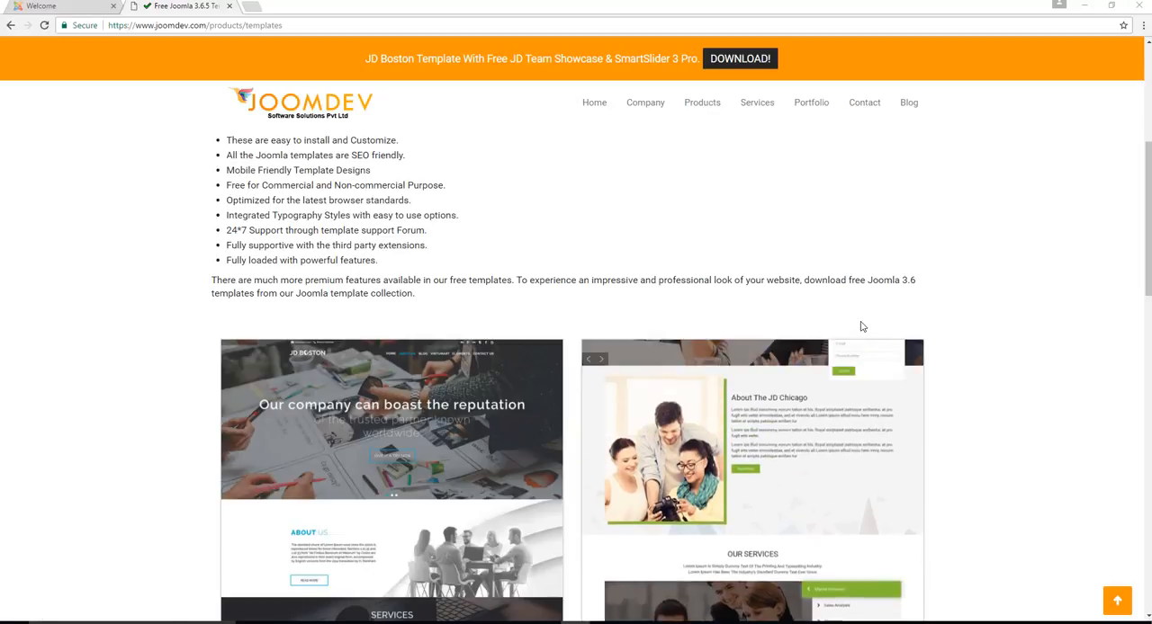
left_click(185, 25)
left_click(673, 199)
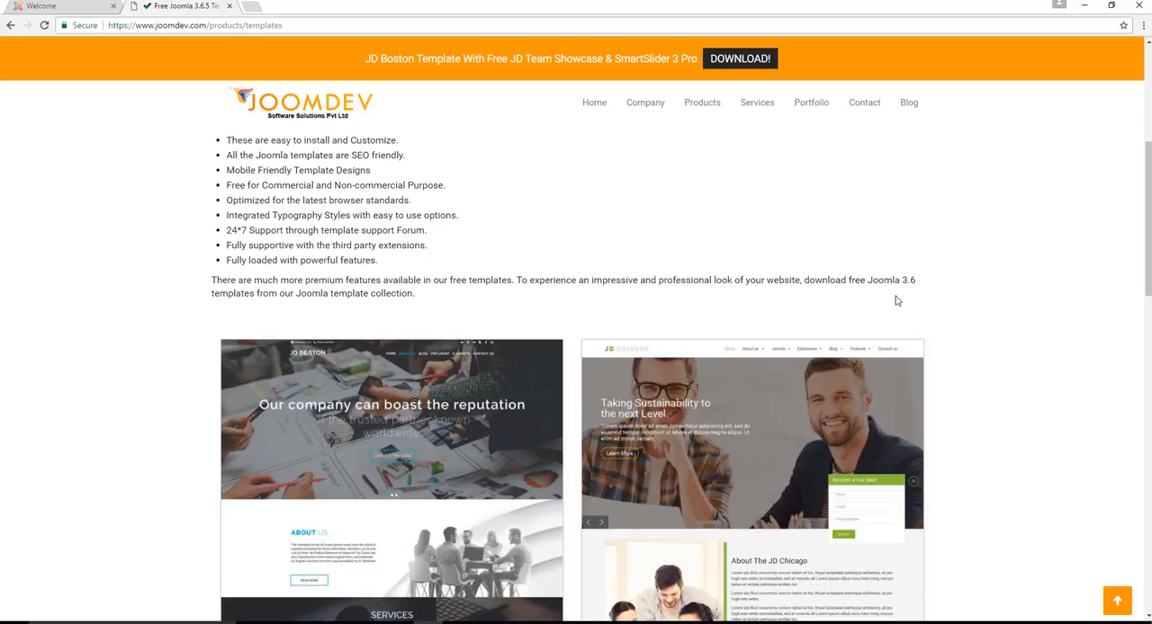
scroll(684, 288, "down", 6)
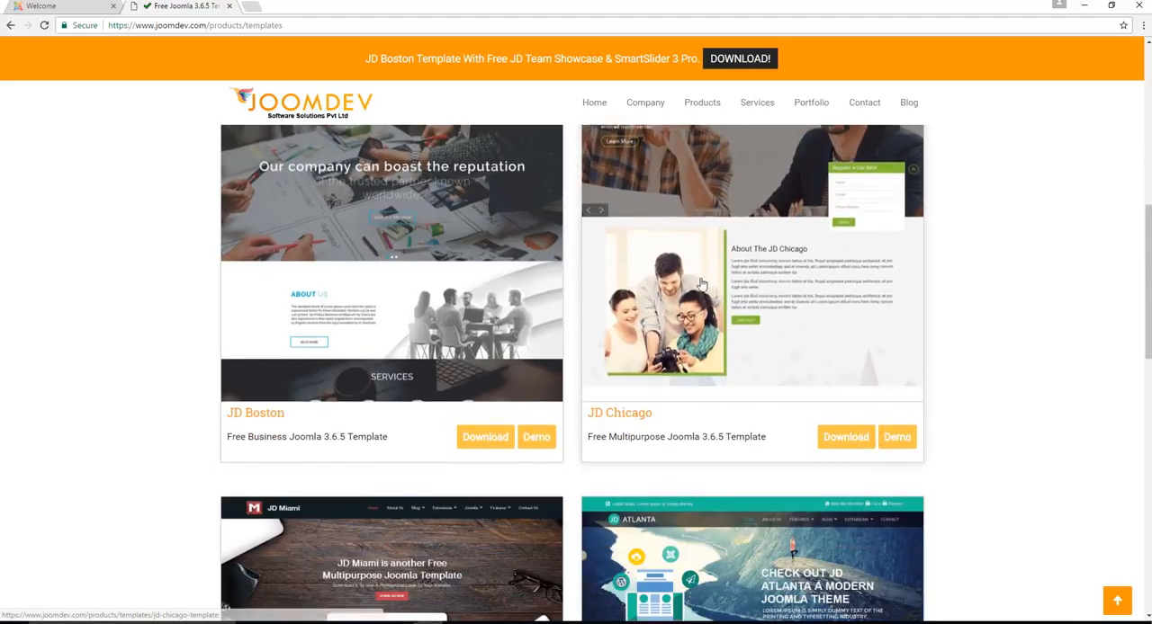
scroll(729, 360, "down", 3)
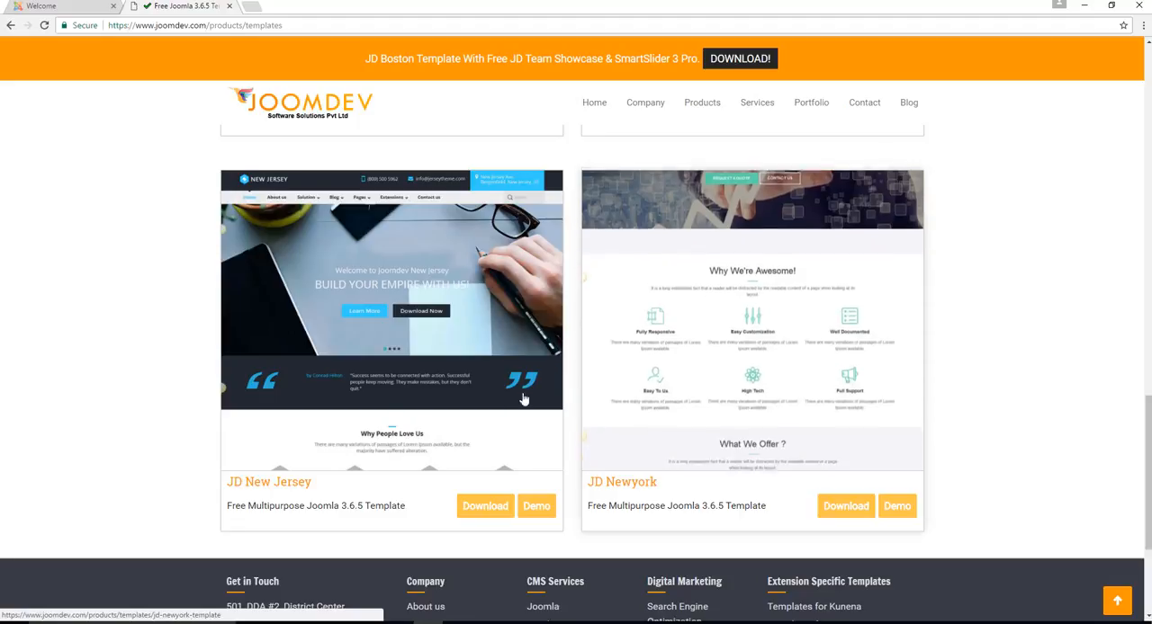
scroll(720, 341, "up", 4)
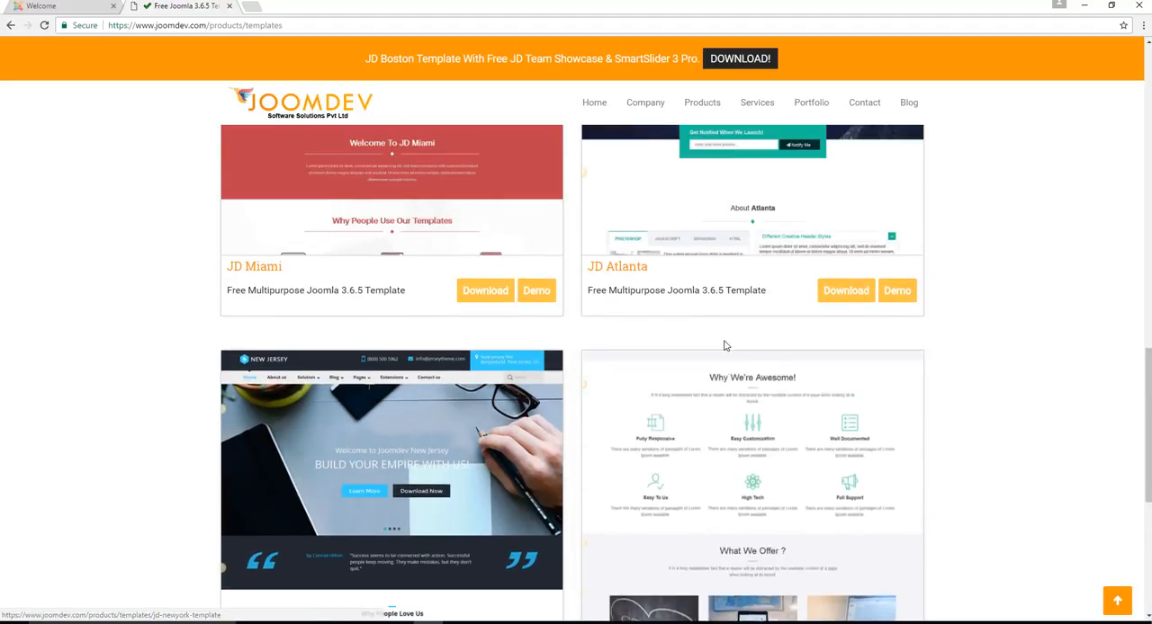
scroll(376, 313, "up", 3)
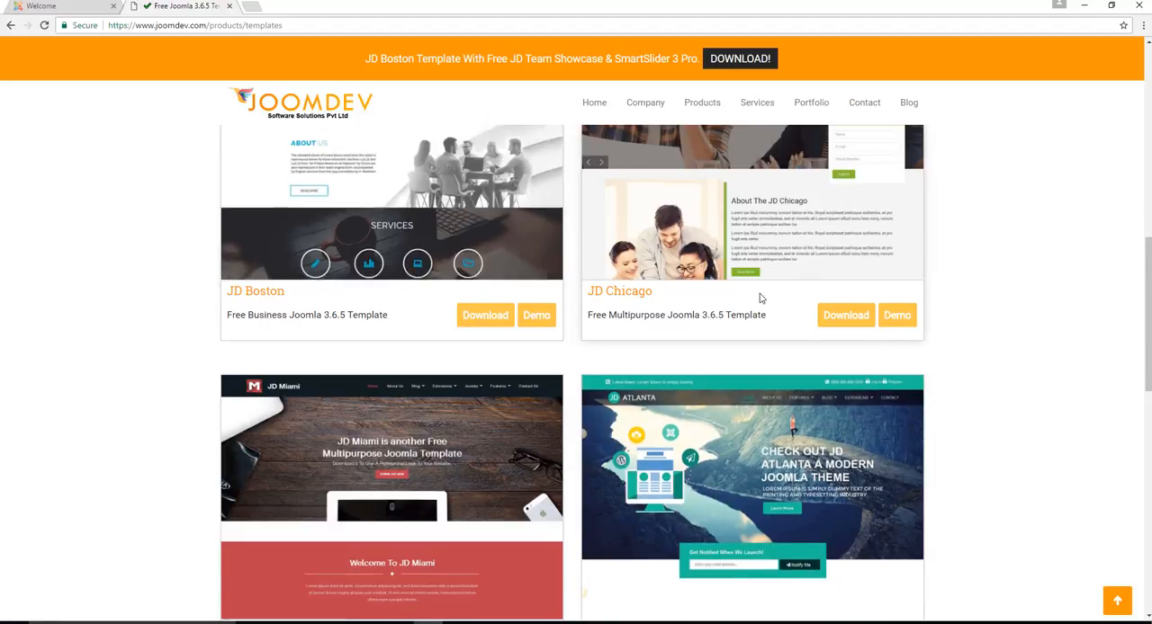
scroll(353, 311, "up", 2)
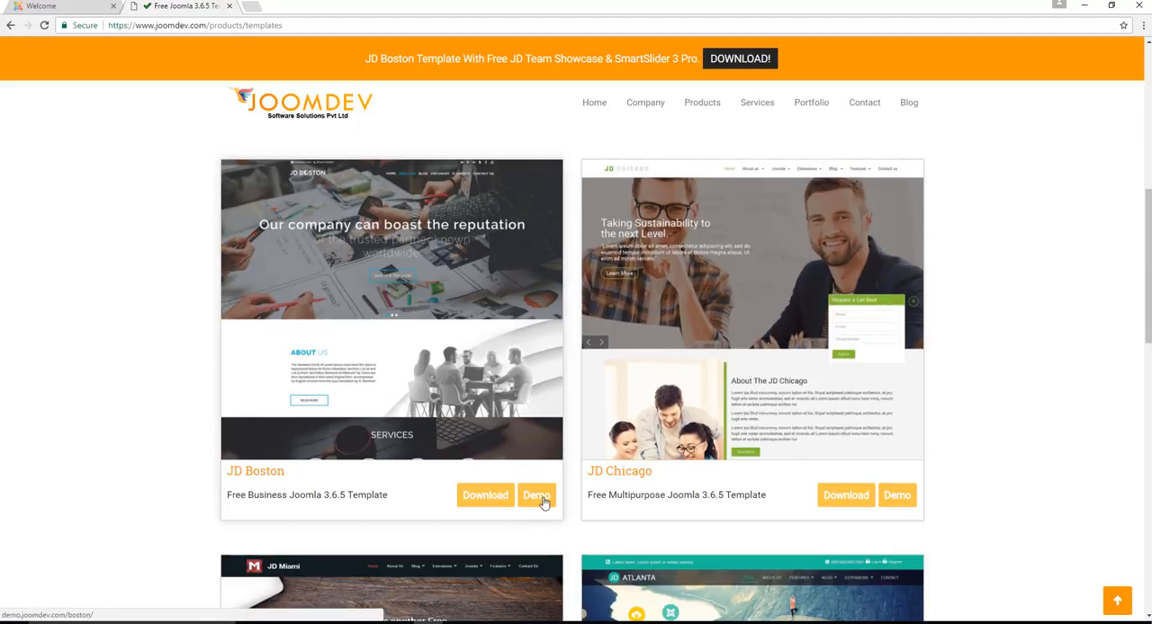
Open the JD Boston demo and view its home page down to the Latest Portfolio section
left_click(543, 501)
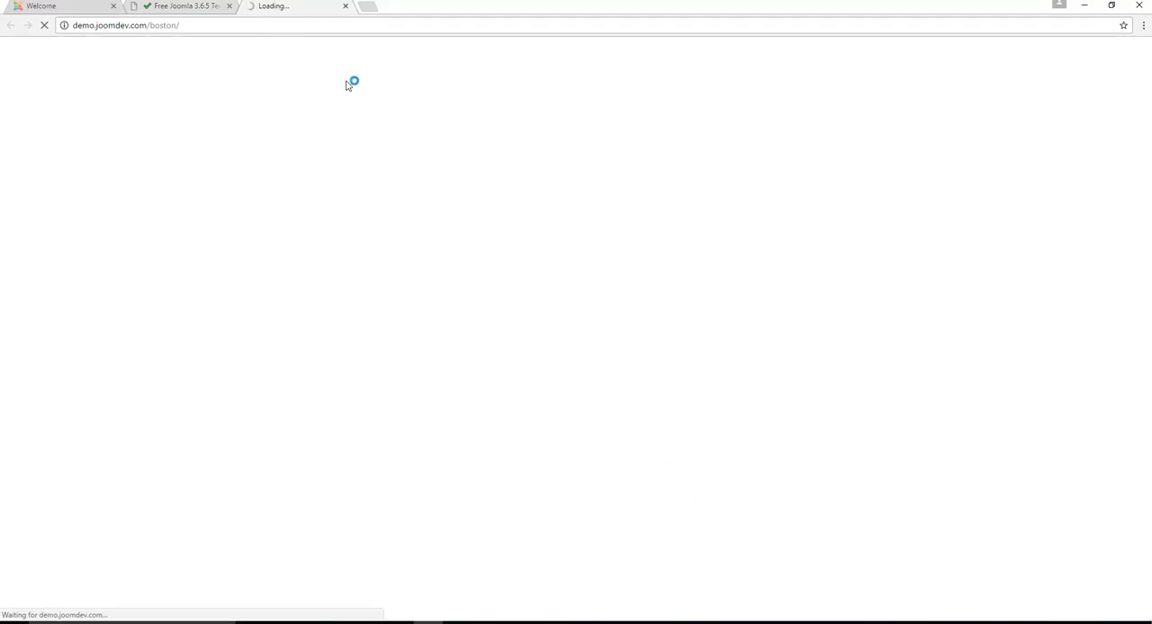
left_click(186, 7)
scroll(482, 450, "down", 4)
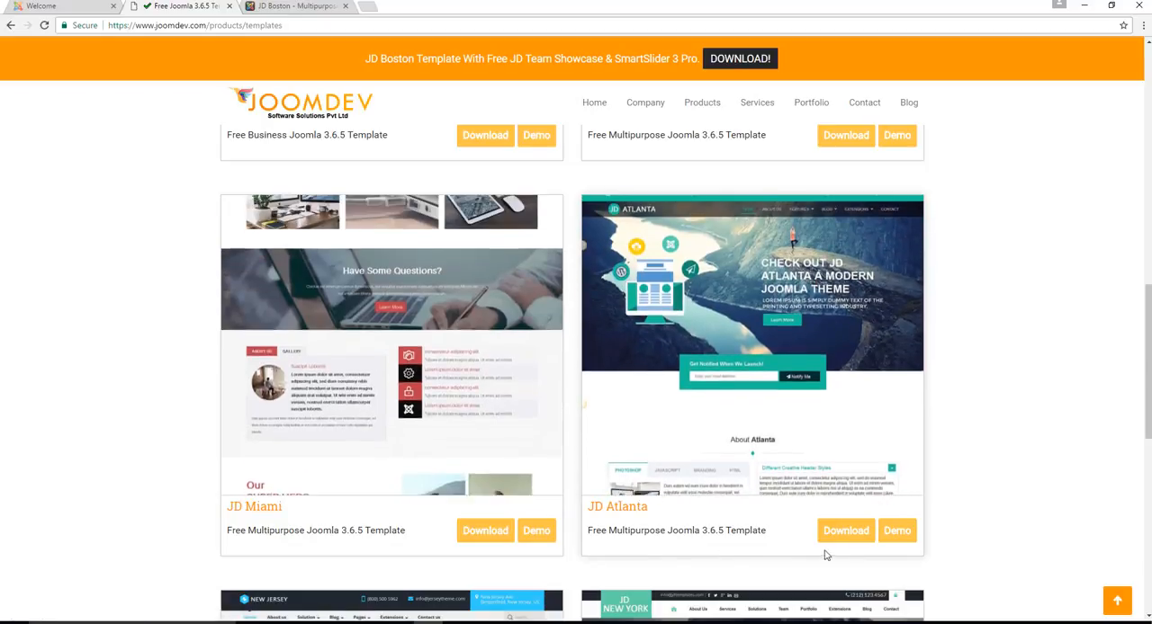
left_click(297, 7)
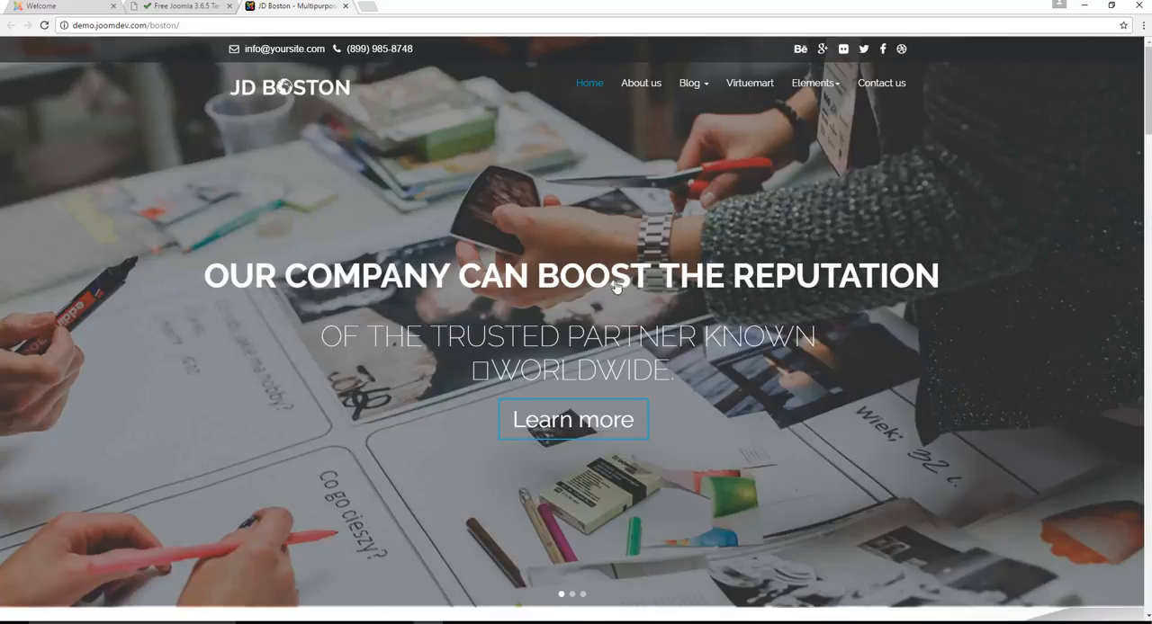
scroll(616, 286, "down", 4)
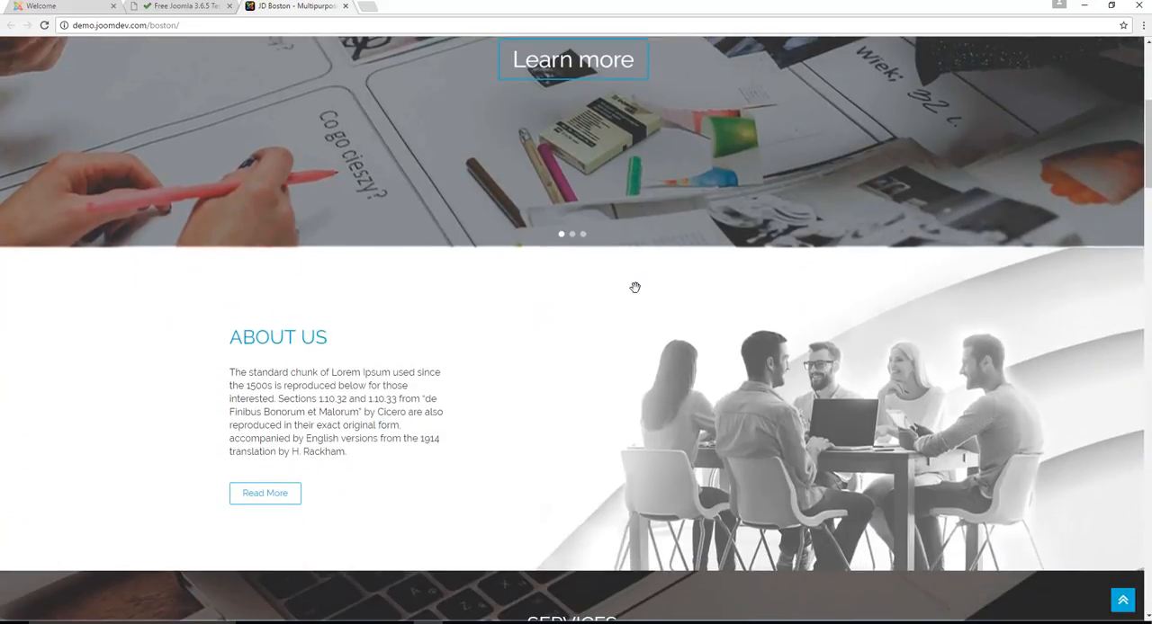
scroll(634, 287, "down", 8)
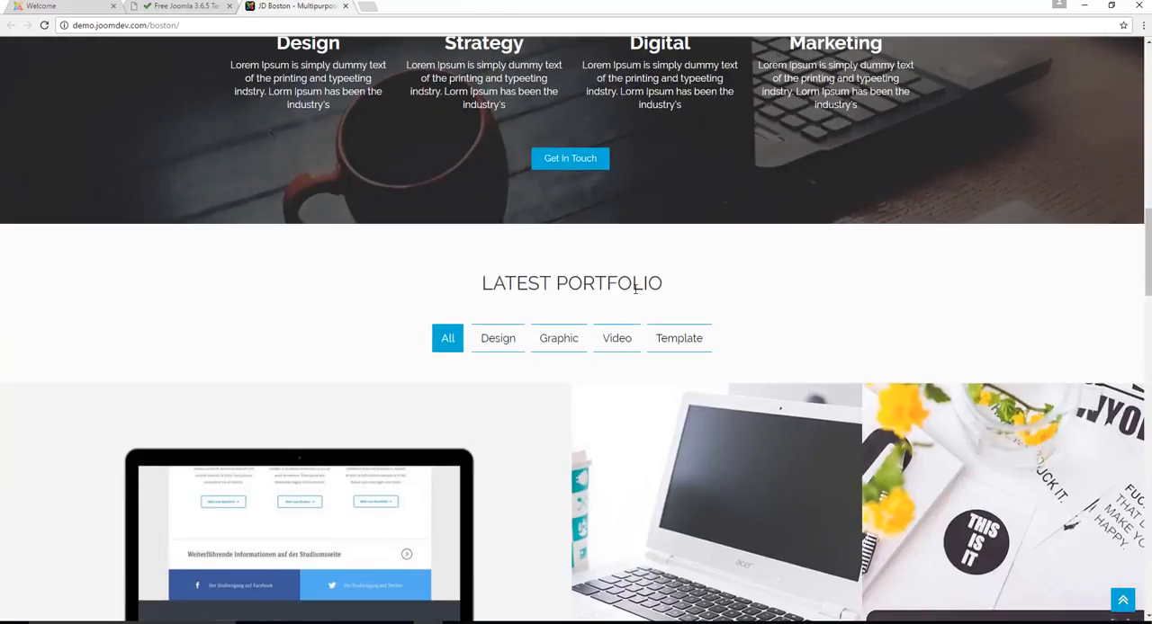
scroll(634, 287, "down", 3)
scroll(558, 252, "up", 2)
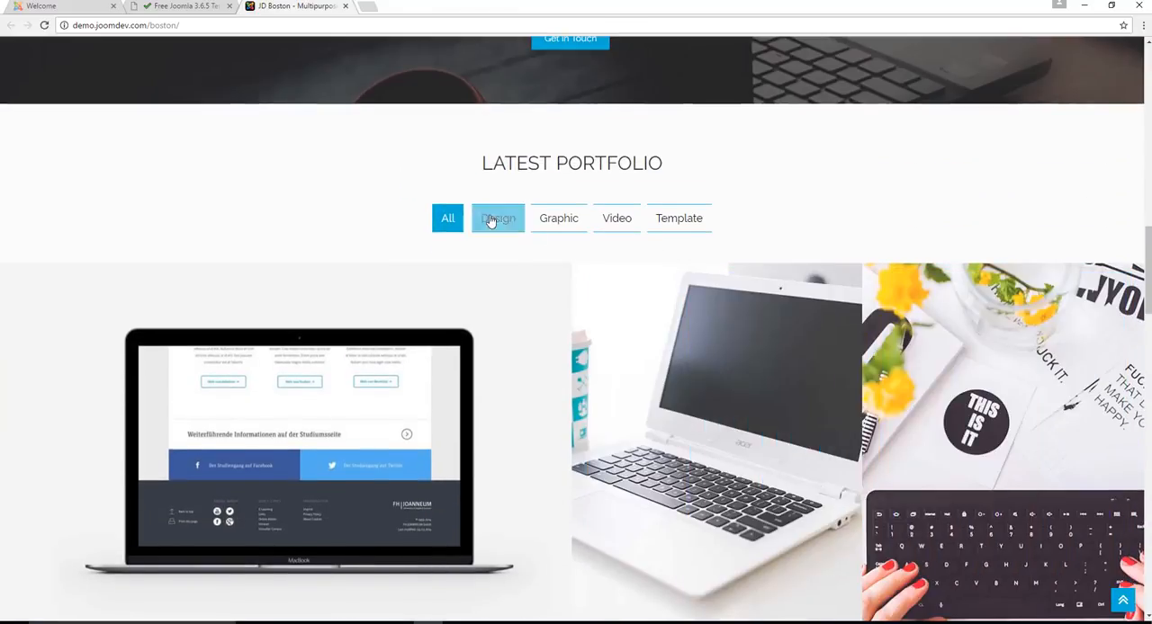
Filter the Latest Portfolio by Design, Graphic, Video and Template in turn, and return it to All
left_click(490, 221)
left_click(558, 219)
left_click(621, 222)
left_click(681, 221)
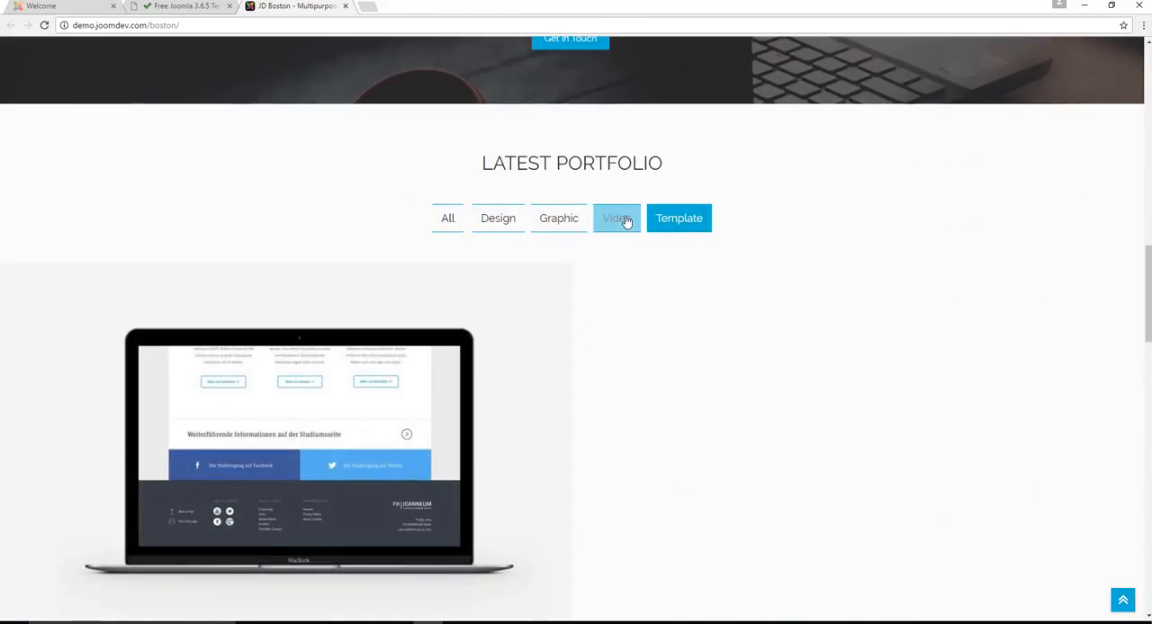
left_click(621, 222)
left_click(558, 219)
left_click(495, 222)
left_click(447, 219)
Examine the rest of the JD Boston demo down to the newsletter and footer, and close the demo
scroll(647, 274, "down", 4)
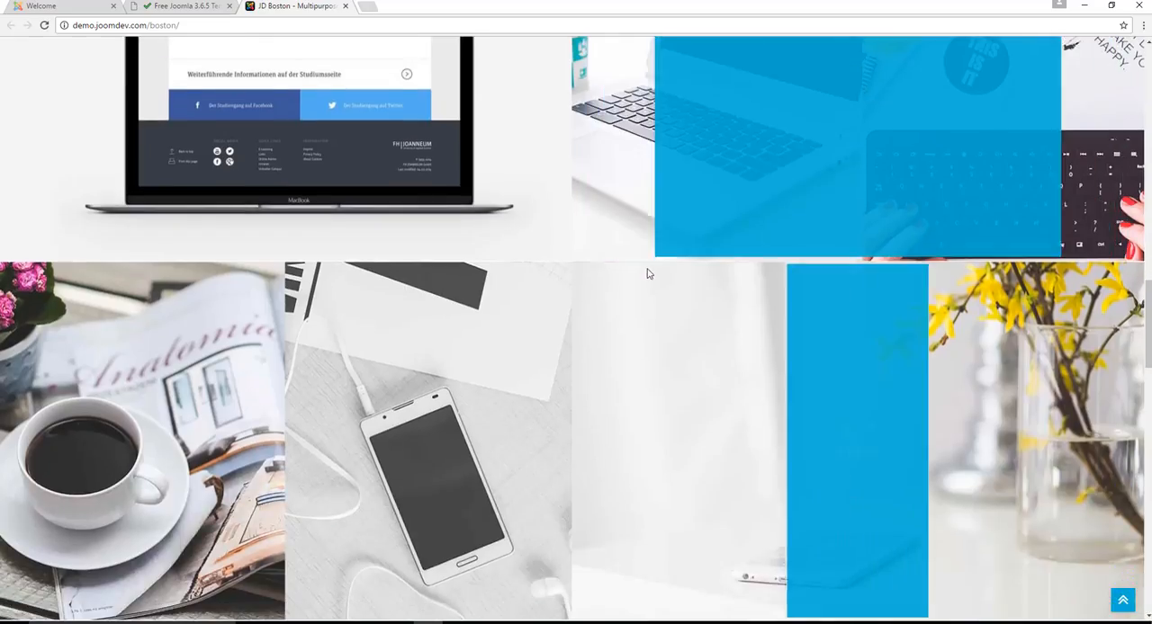
scroll(655, 270, "down", 10)
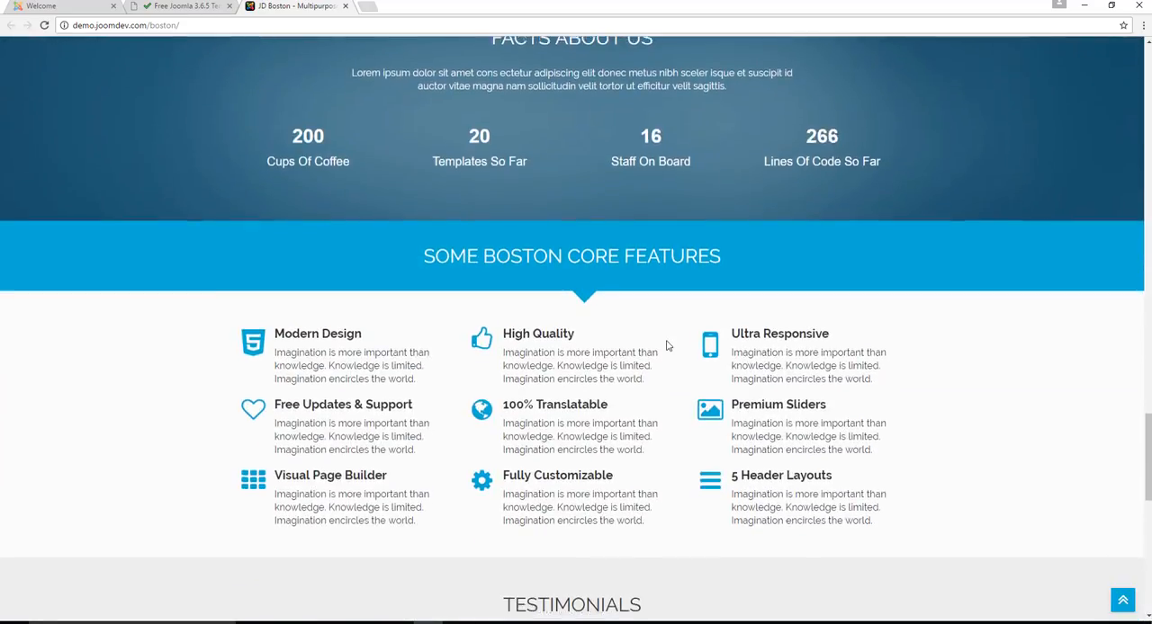
scroll(667, 346, "down", 8)
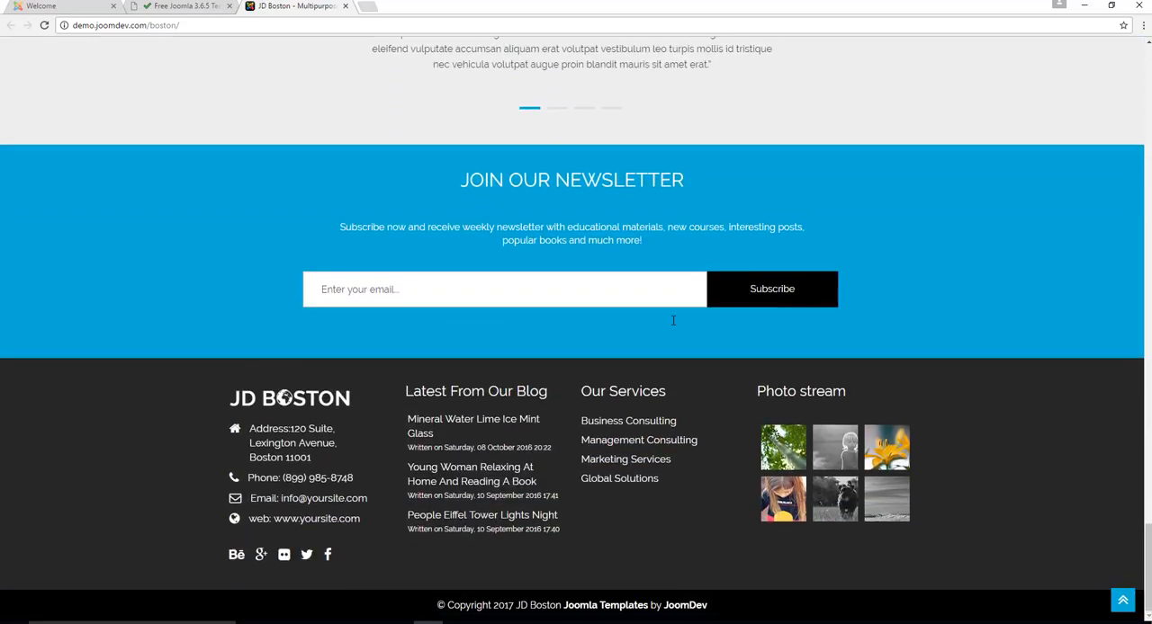
scroll(727, 311, "up", 10)
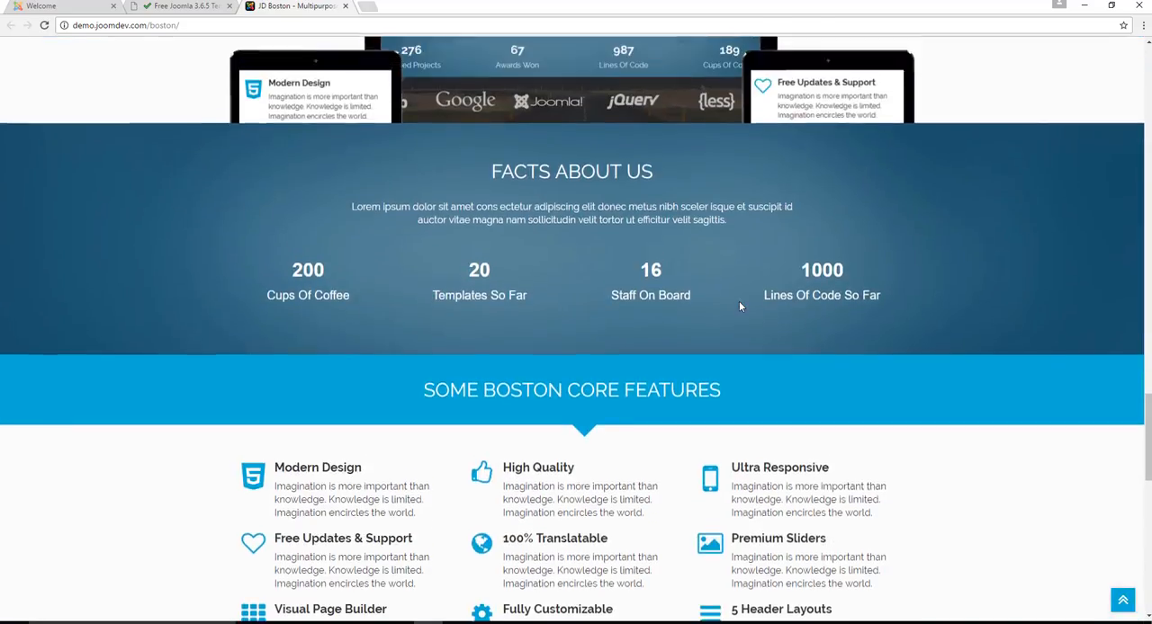
scroll(739, 307, "up", 15)
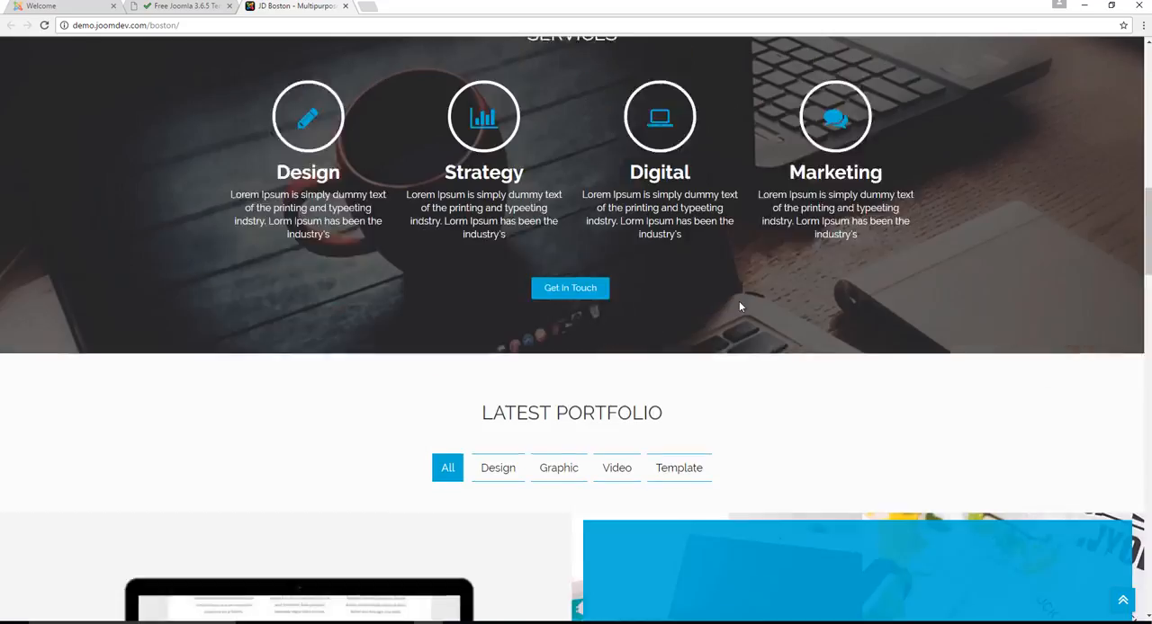
scroll(740, 307, "up", 10)
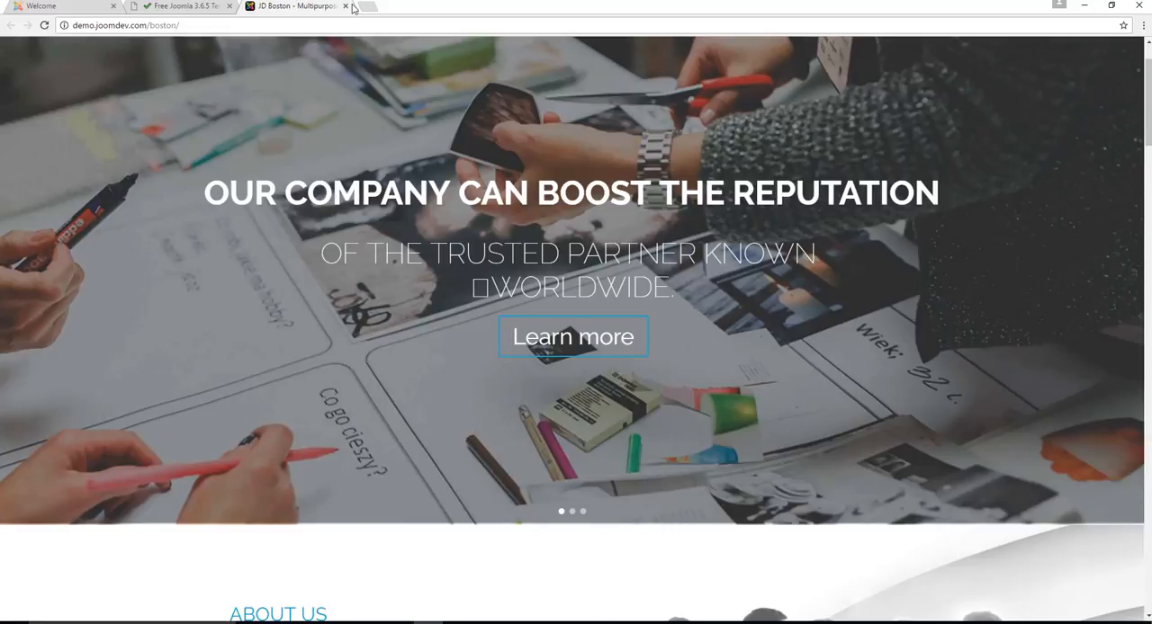
scroll(355, 132, "up", 2)
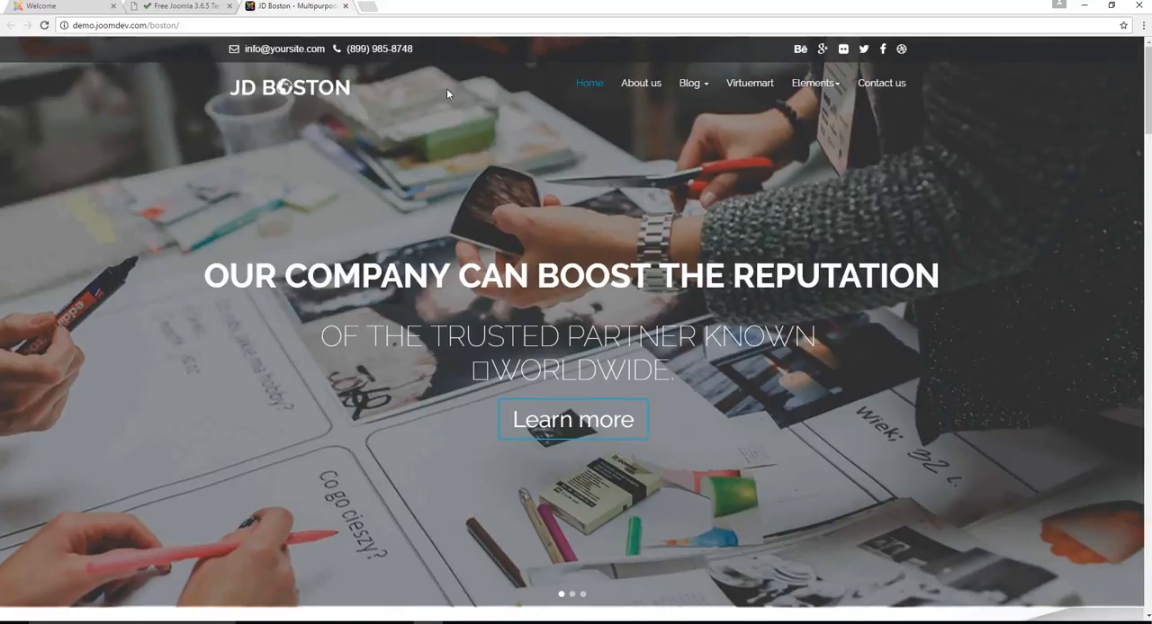
left_click(345, 7)
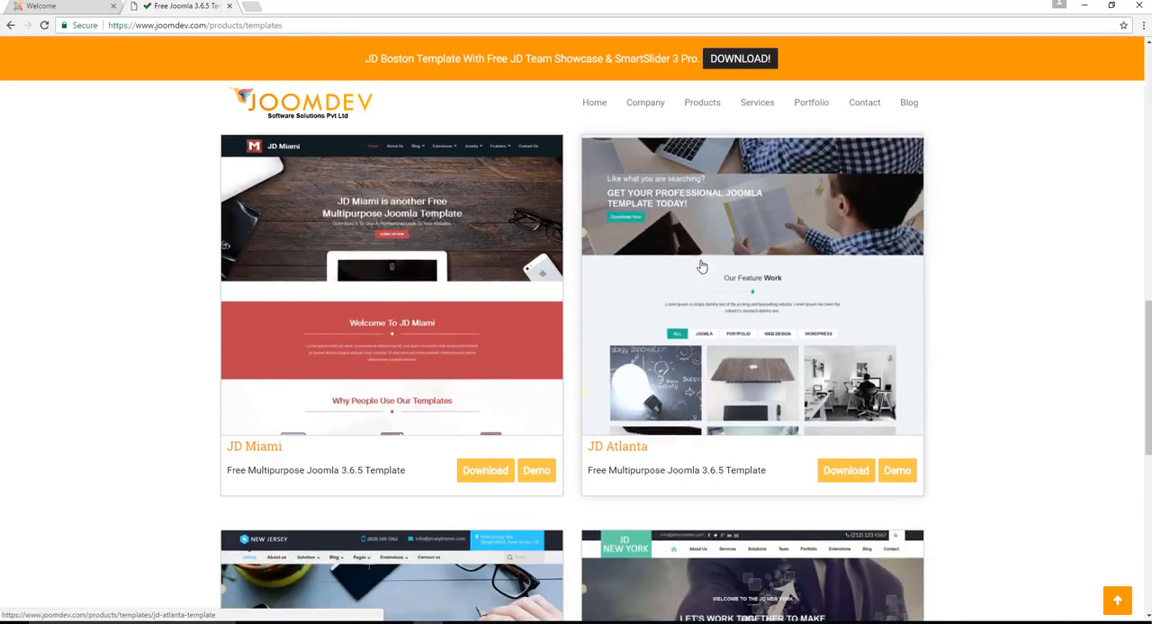
Open the JD Atlanta demo from the gallery, close it, and go to the JD Atlanta template's detail page
left_click(896, 471)
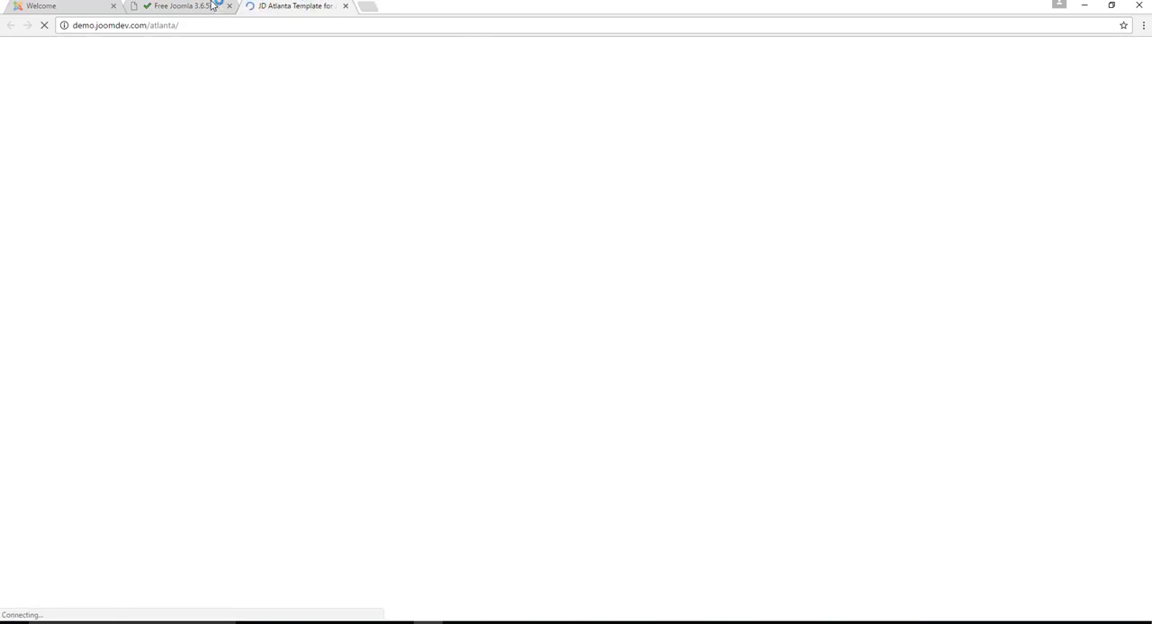
left_click(189, 5)
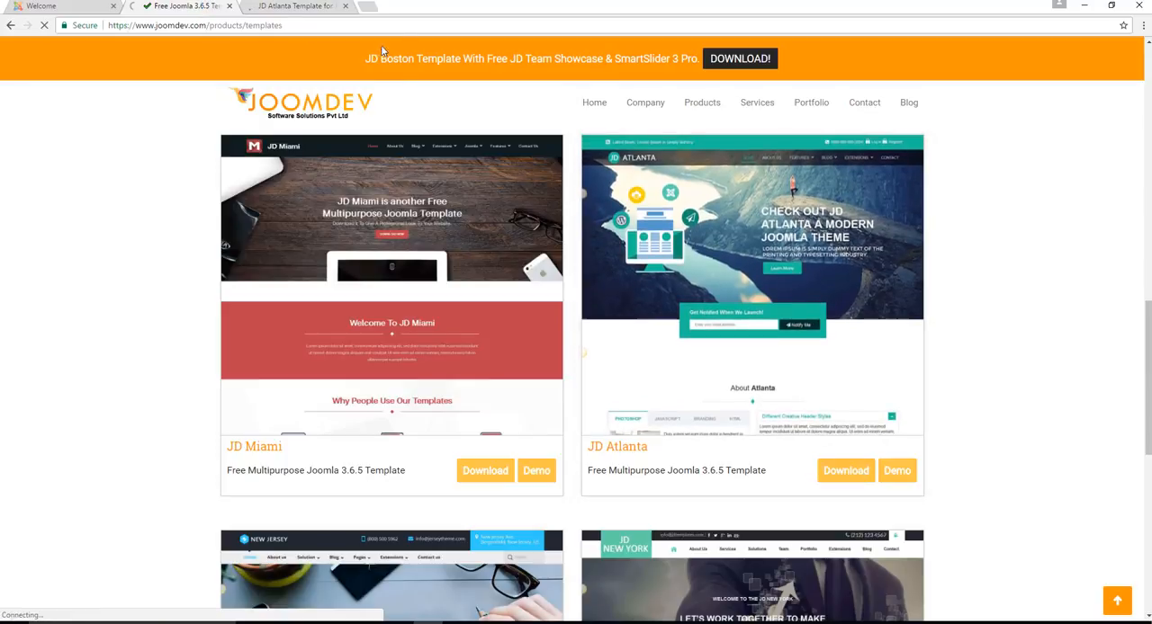
left_click(346, 6)
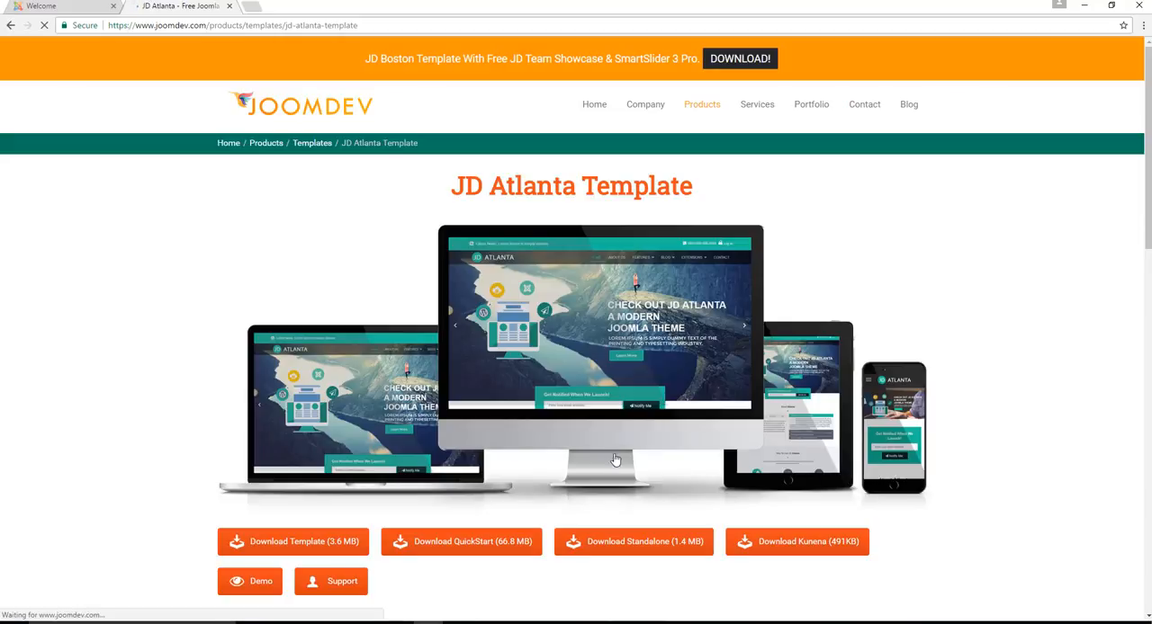
Review the JD Atlanta download packages, including QuickStart and Kunena, and read the template's description and features
scroll(620, 455, "down", 2)
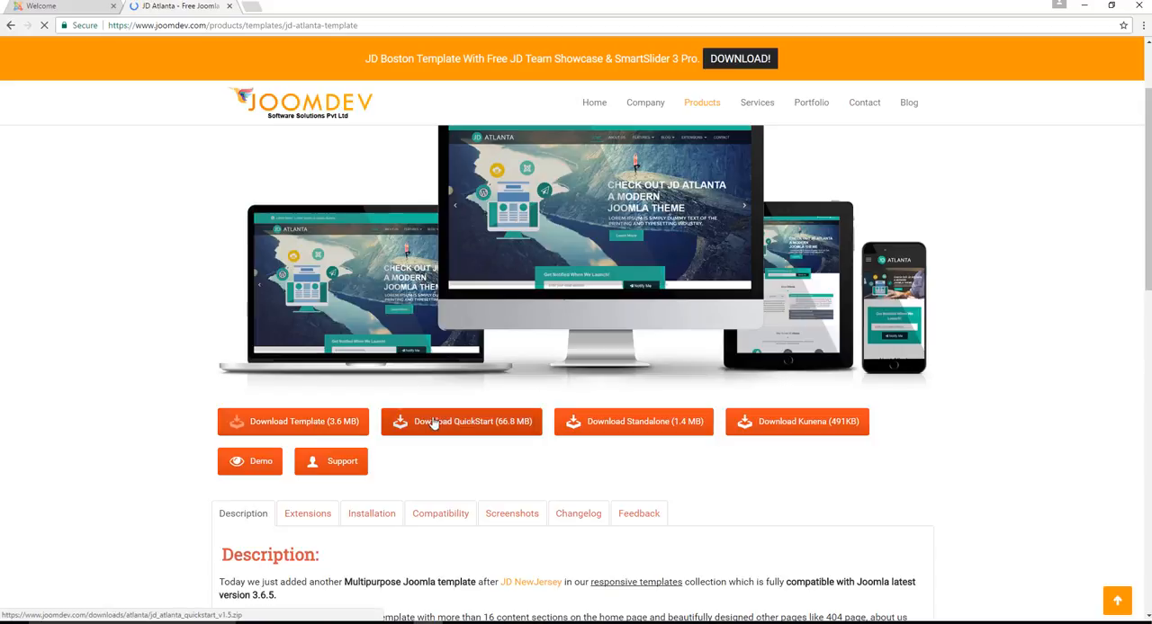
left_click(472, 423)
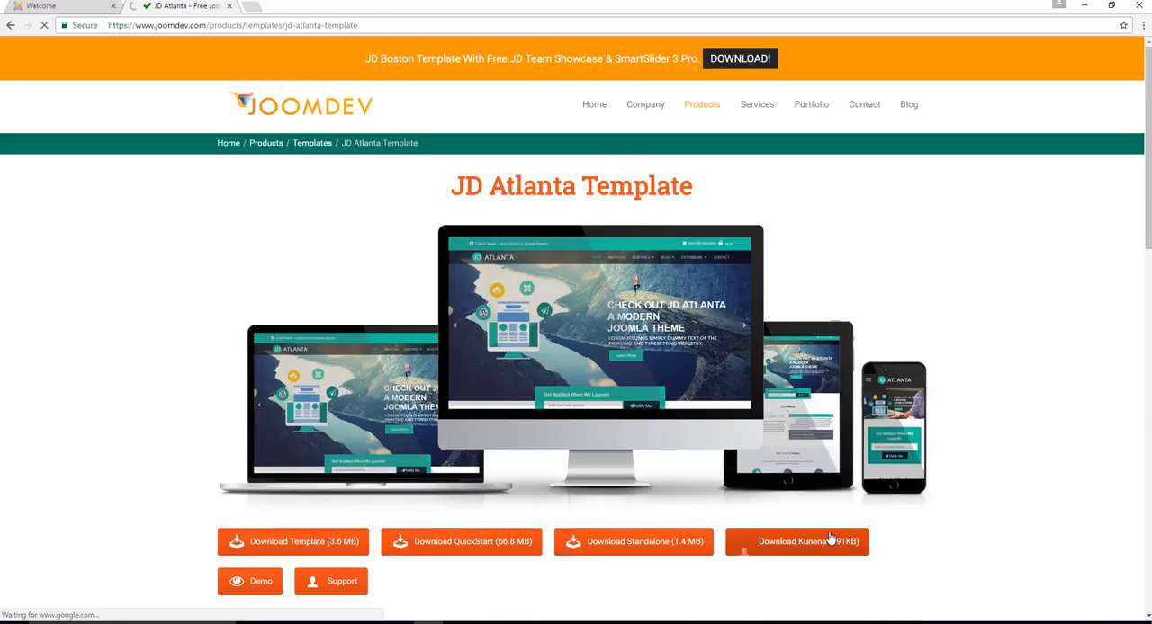
scroll(814, 557, "down", 3)
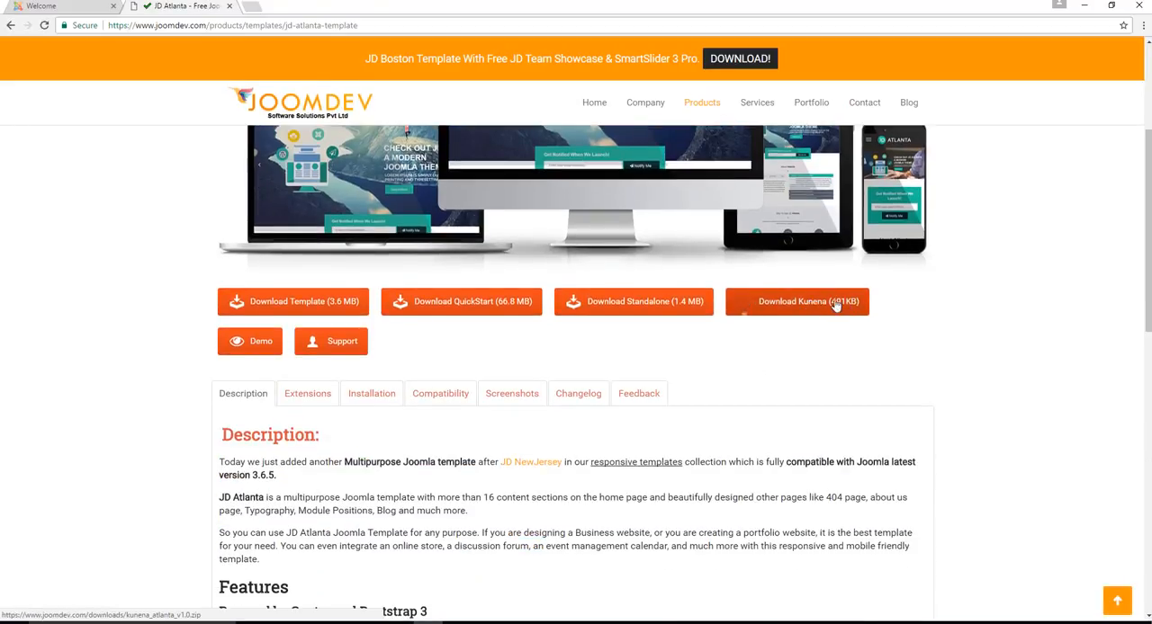
scroll(835, 306, "down", 2)
scroll(754, 387, "down", 3)
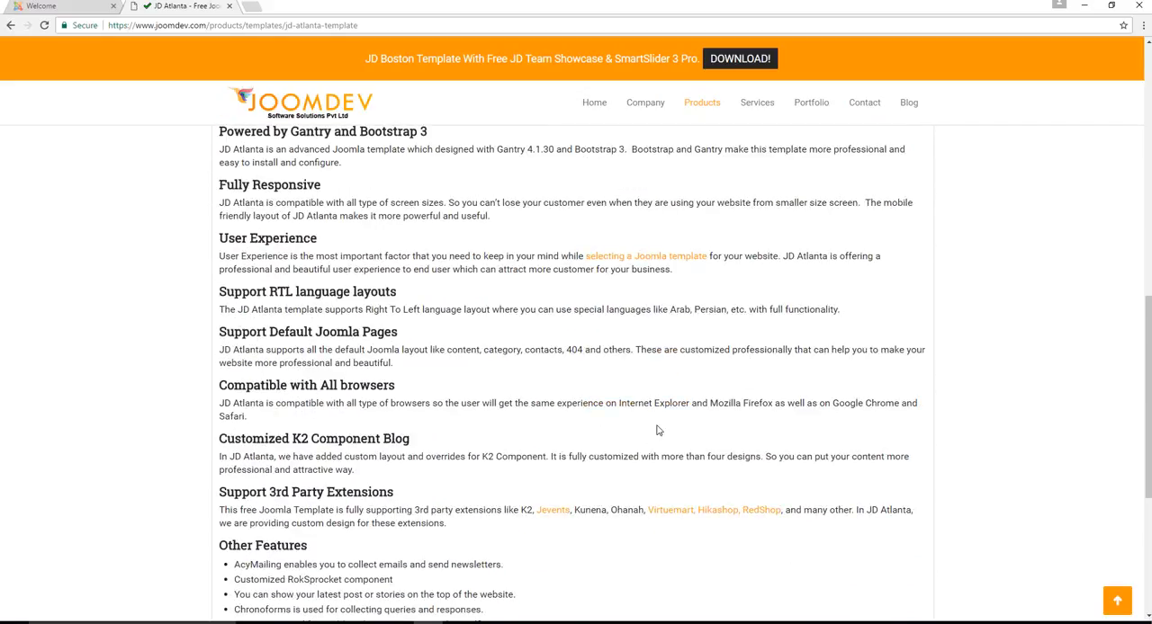
scroll(657, 431, "up", 4)
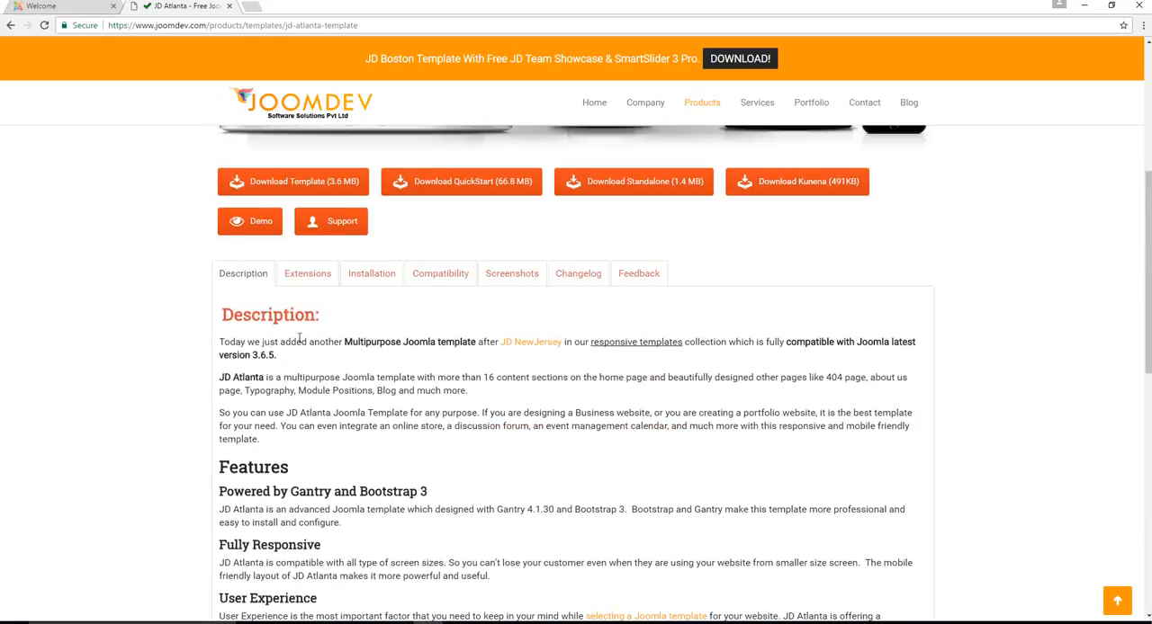
Show the JD Atlanta template's Extensions information and read about the supported 3rd party extensions
left_click(319, 279)
scroll(364, 327, "down", 3)
scroll(365, 326, "up", 3)
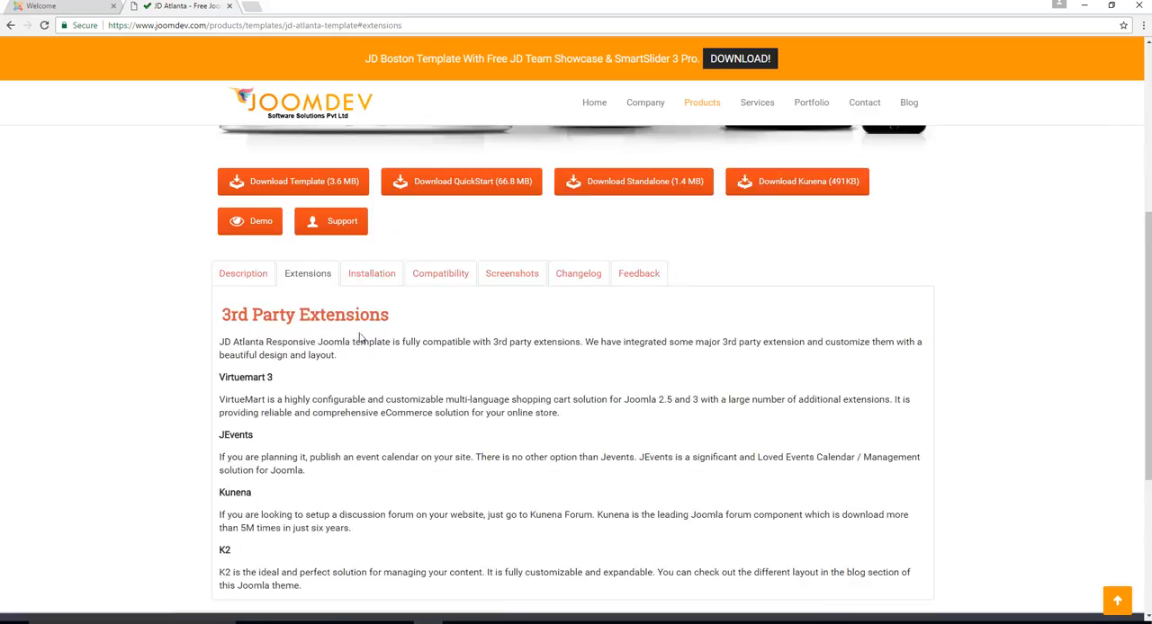
Read the JD Atlanta template's Installation and Compatibility information and look over its Screenshots
left_click(374, 277)
left_click(310, 279)
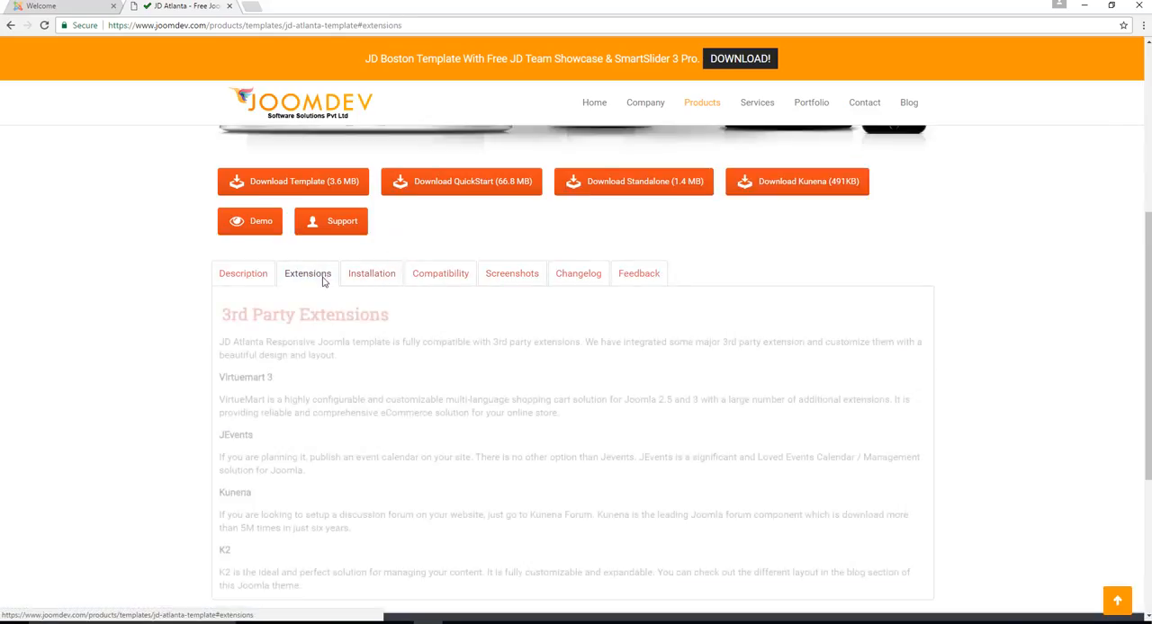
left_click(370, 277)
left_click(376, 279)
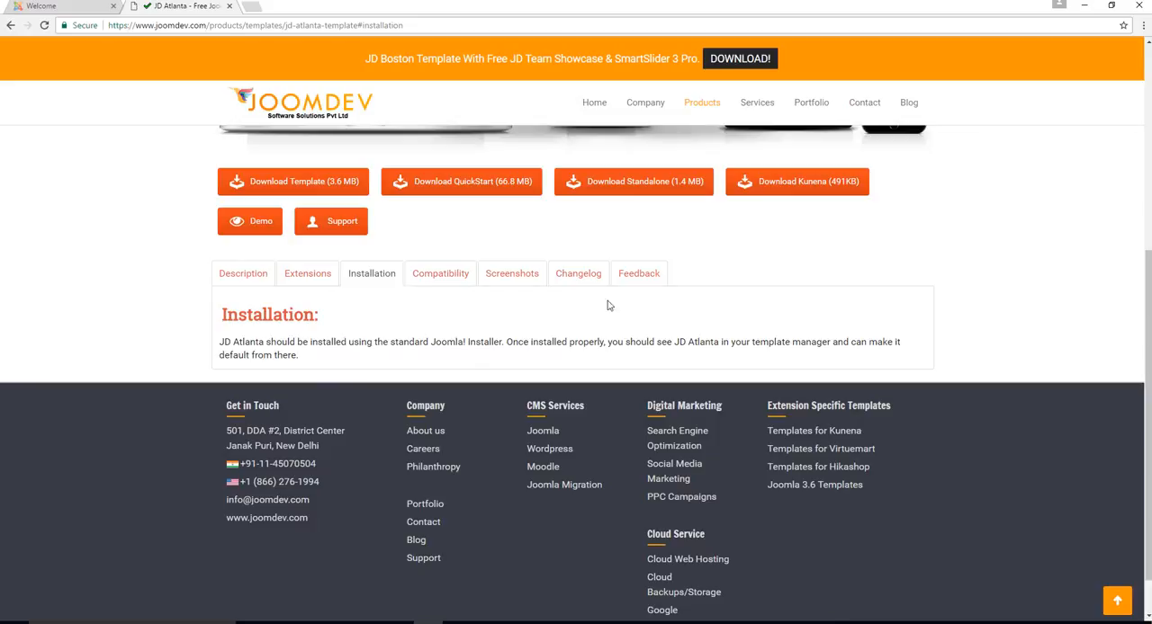
left_click(429, 278)
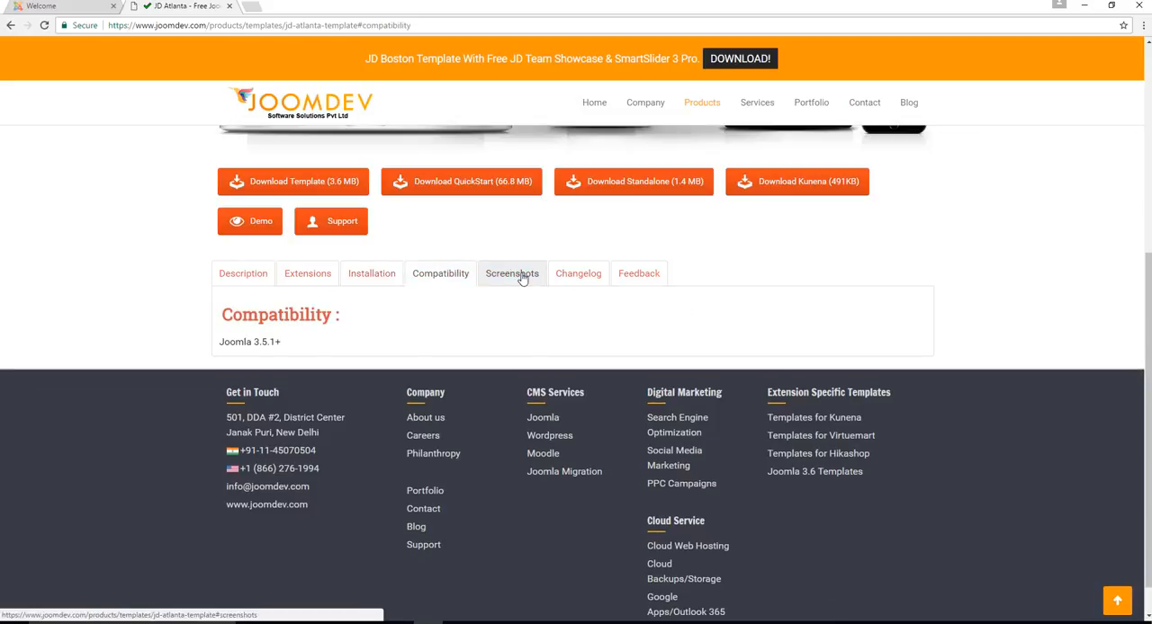
left_click(517, 275)
scroll(576, 315, "down", 1)
scroll(576, 329, "up", 2)
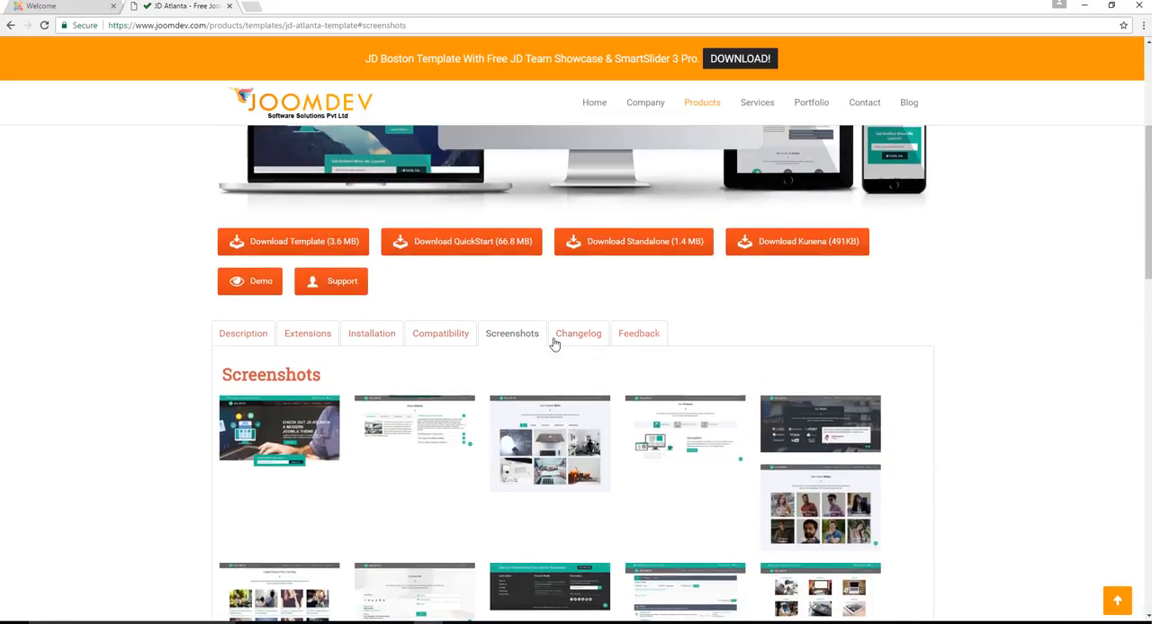
Check the JD Atlanta changelog, return to the Description, and skim its features through to Other Features
left_click(567, 334)
left_click(252, 338)
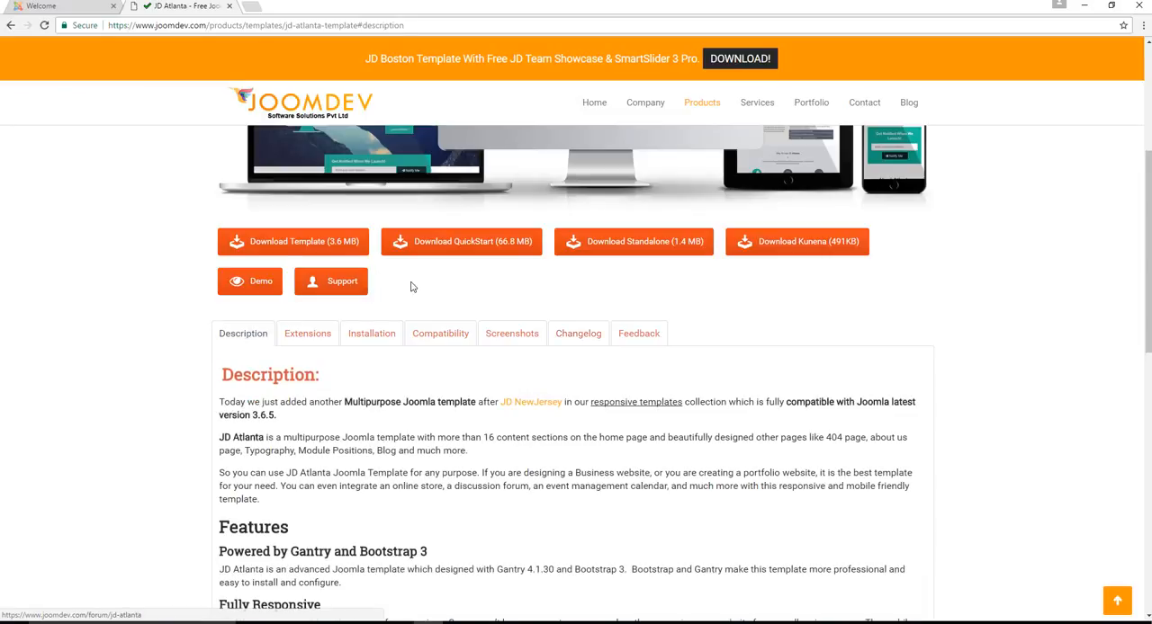
scroll(594, 377, "down", 3)
scroll(579, 354, "down", 6)
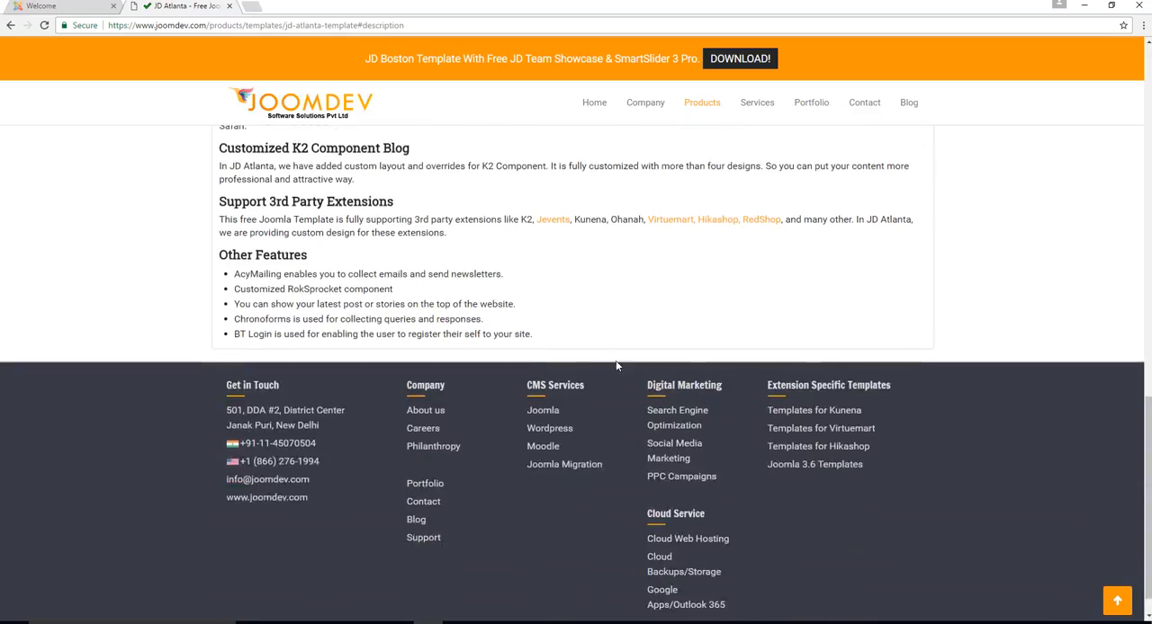
scroll(594, 356, "up", 7)
scroll(605, 359, "up", 3)
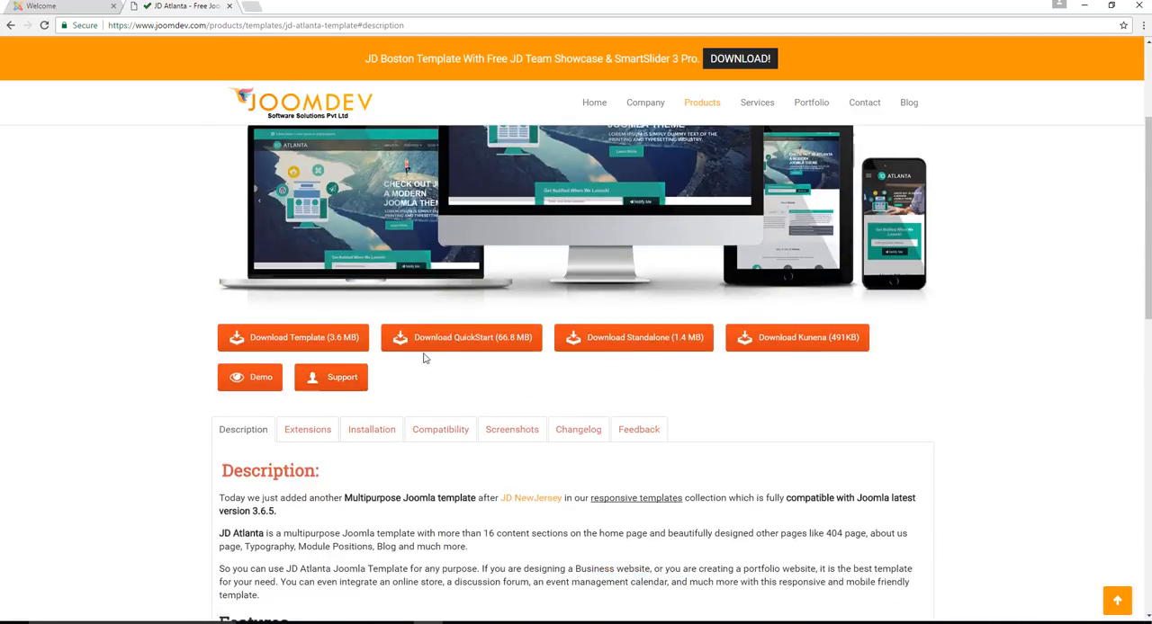
Minimize the browser and inspect the properties of jd_atlanta_quickstart_v1.5.zip on the desktop, leaving them unchanged
left_click(1085, 8)
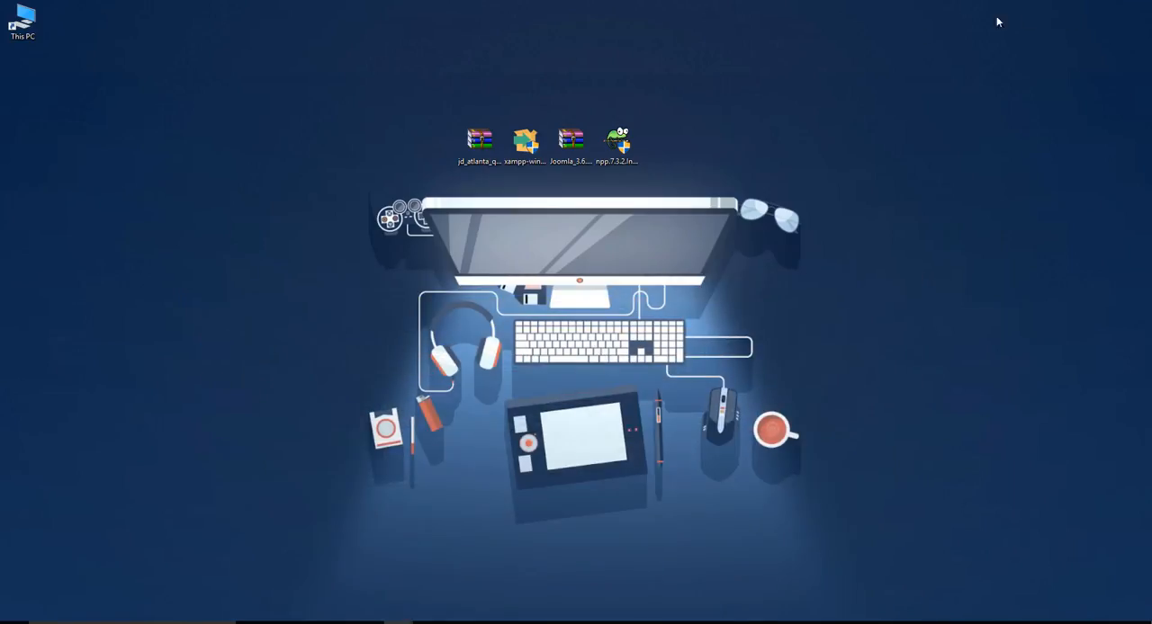
left_click(477, 135)
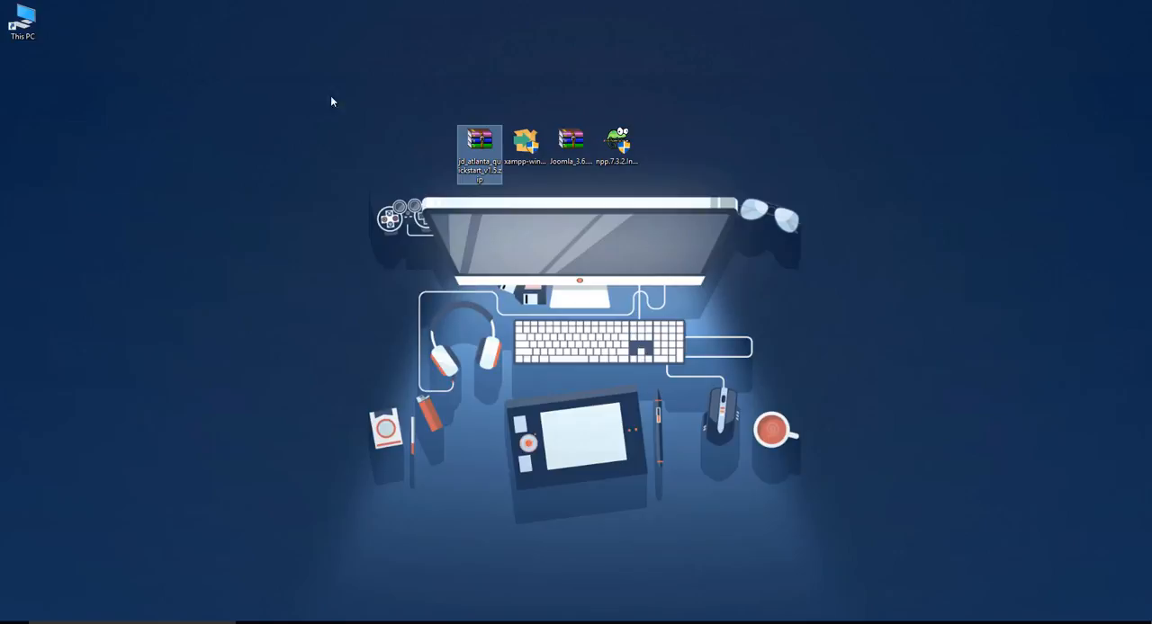
right_click(485, 139)
left_click(541, 410)
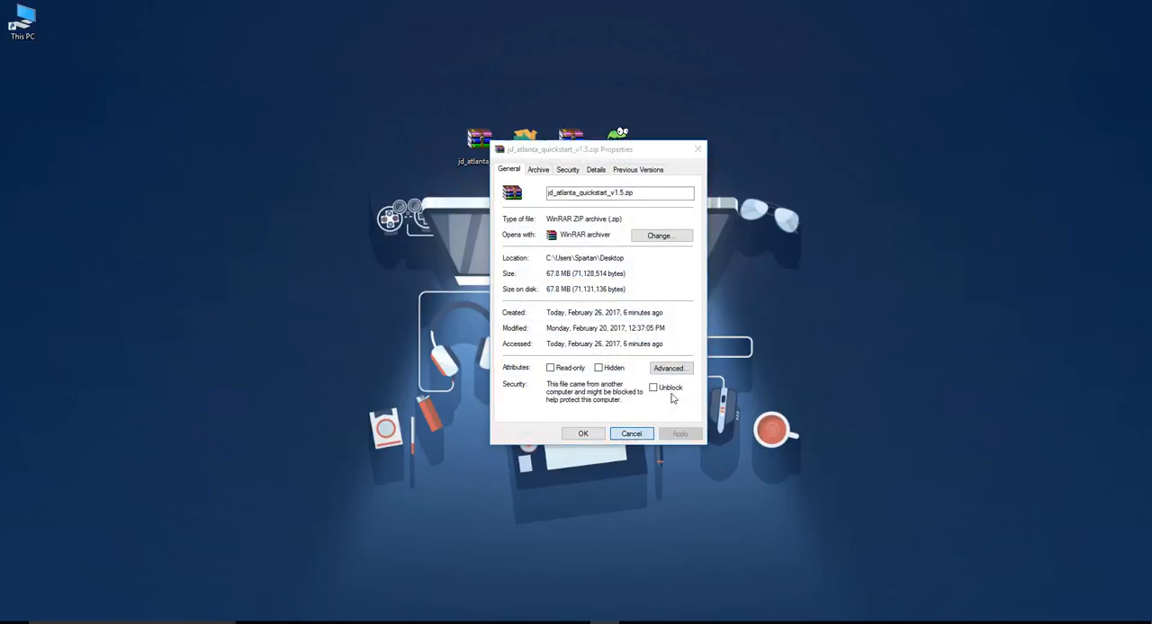
left_click(631, 434)
Open jd_atlanta_quickstart_v1.5.zip in WinRAR, examine its folders and files, and close the archive
double_click(477, 142)
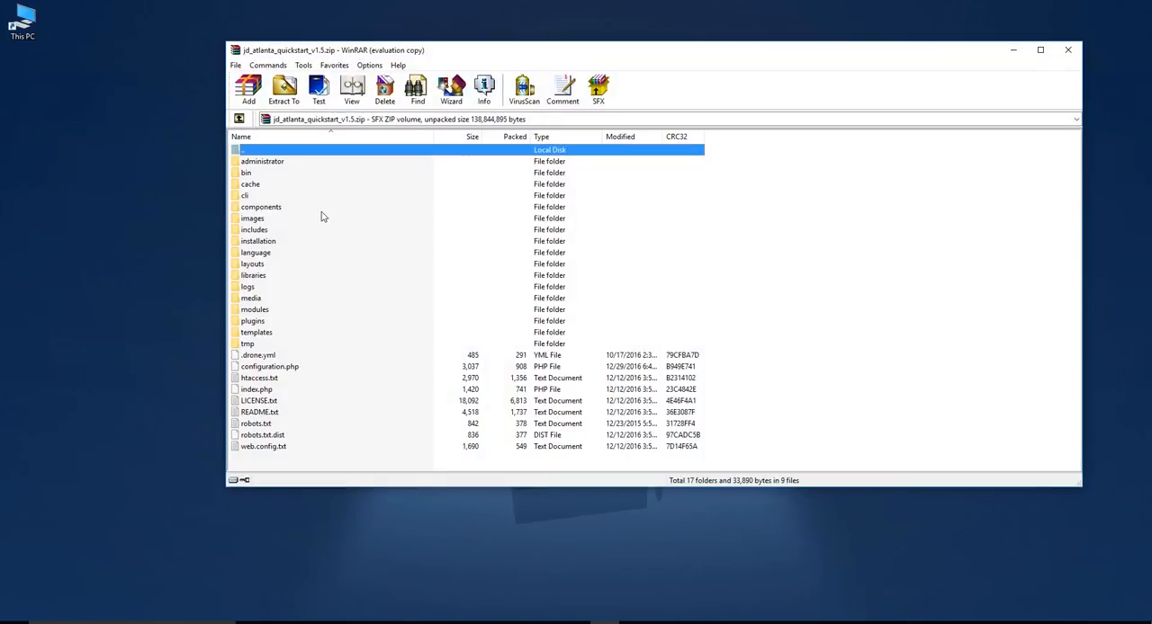
left_click_drag(330, 448, 242, 173)
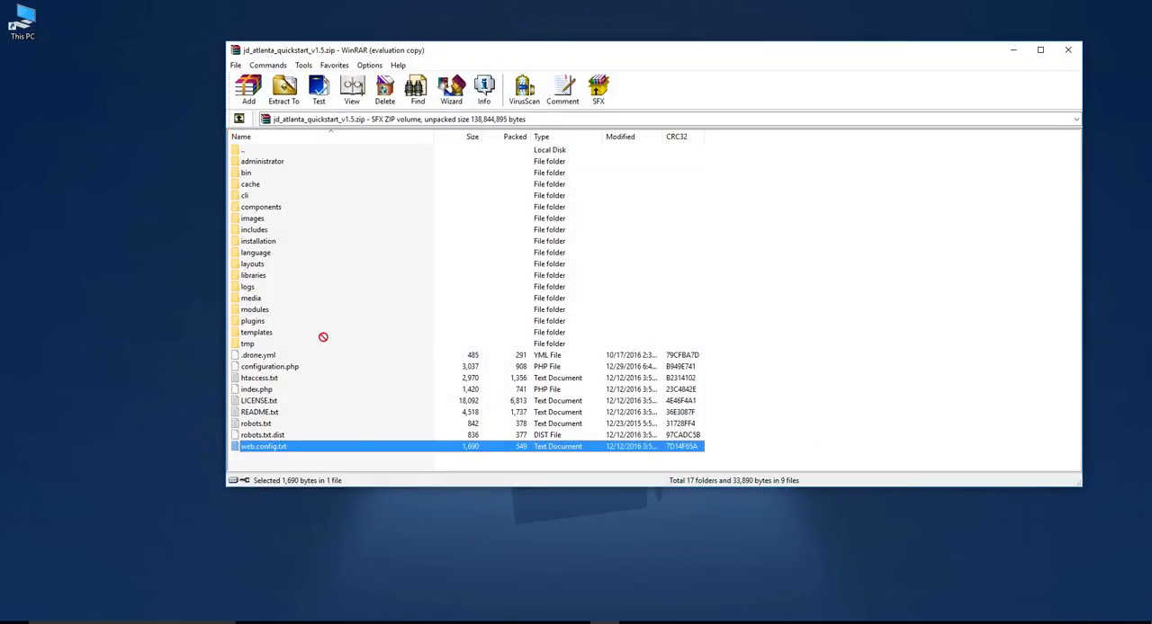
left_click(314, 457)
left_click(1067, 49)
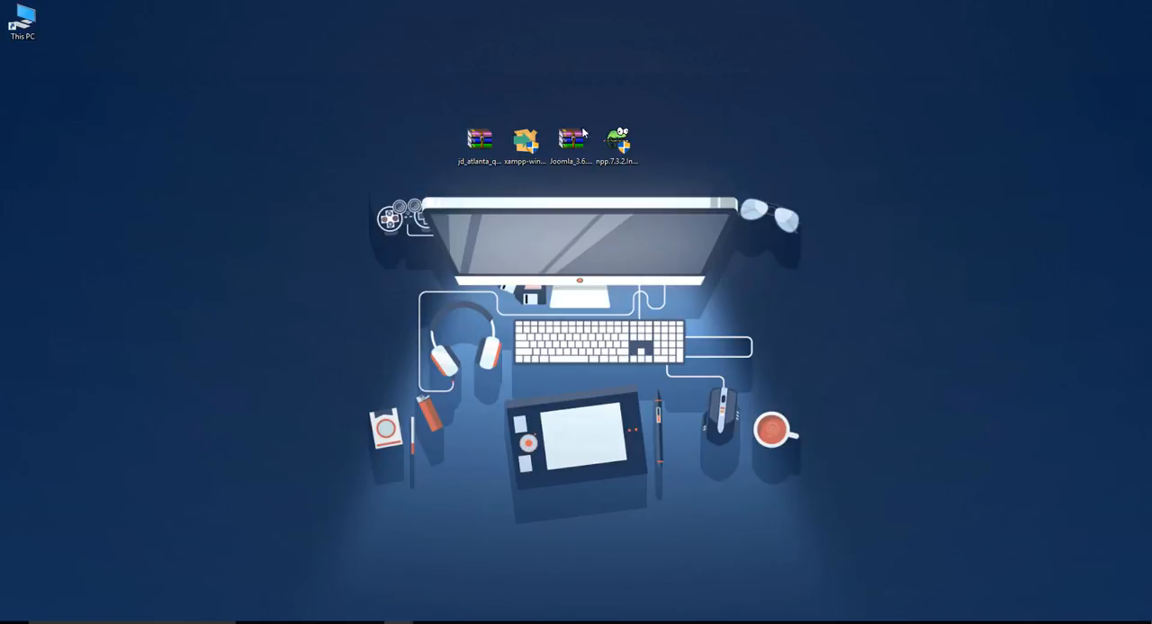
Copy jd_atlanta_quickstart_v1.5.zip from the desktop into the C:\xampp\htdocs folder
right_click(491, 139)
left_click(520, 341)
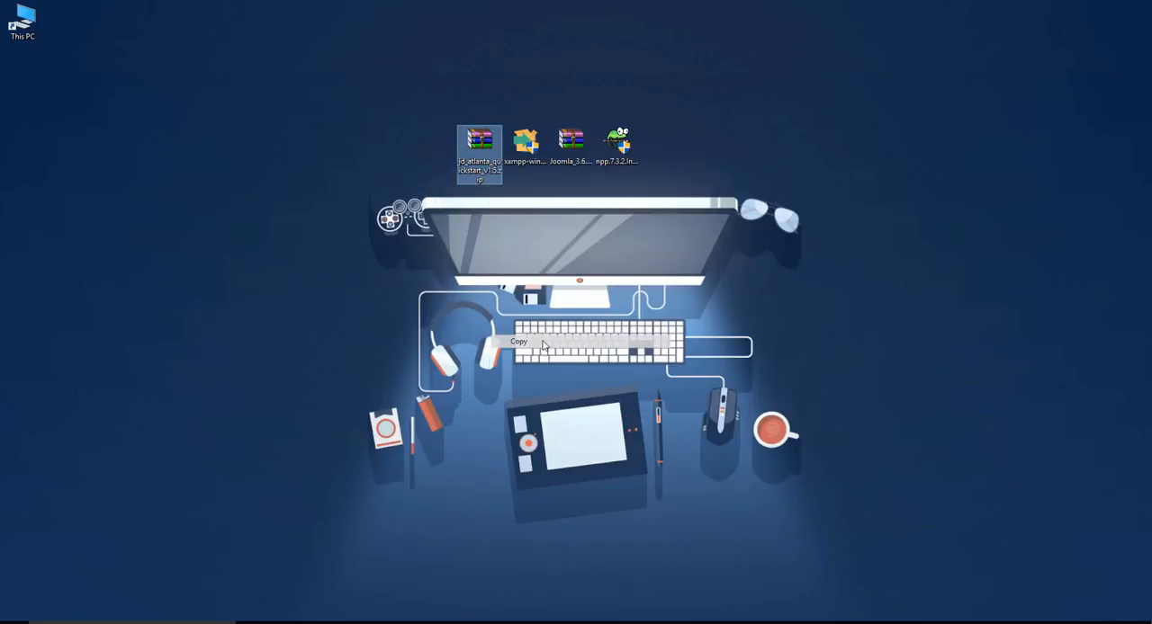
left_click(310, 623)
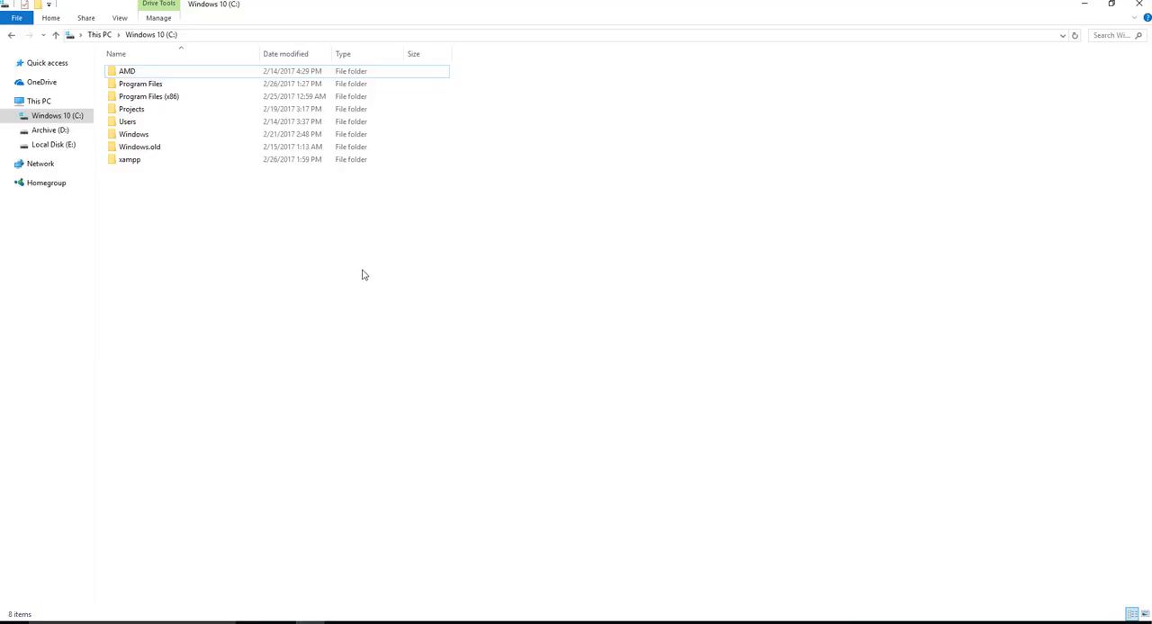
double_click(140, 162)
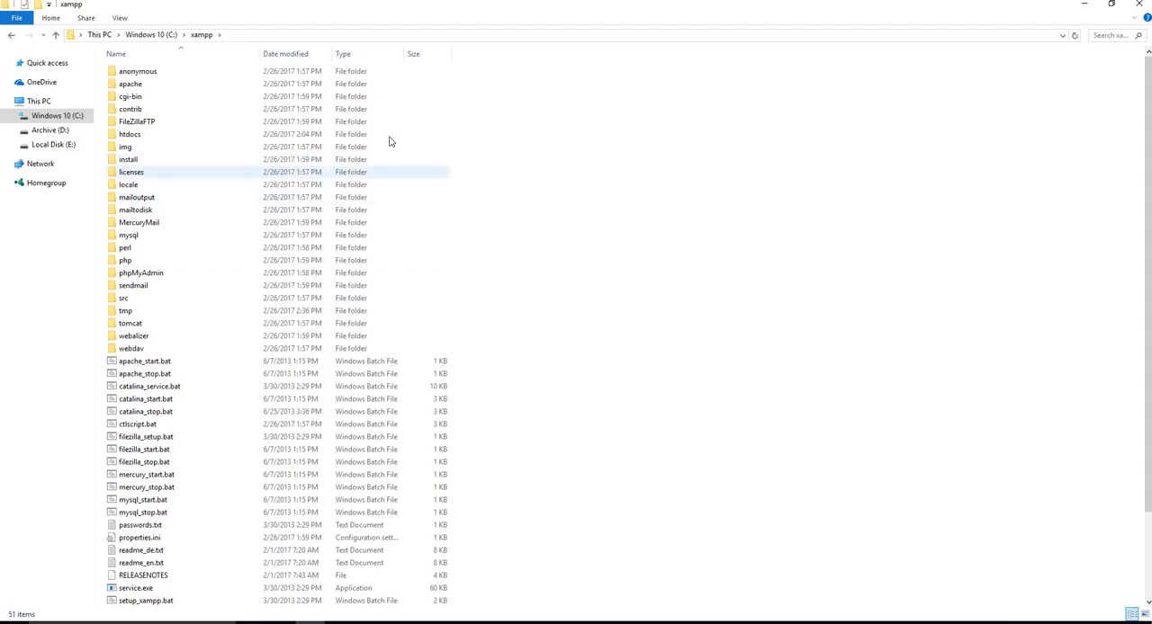
double_click(129, 134)
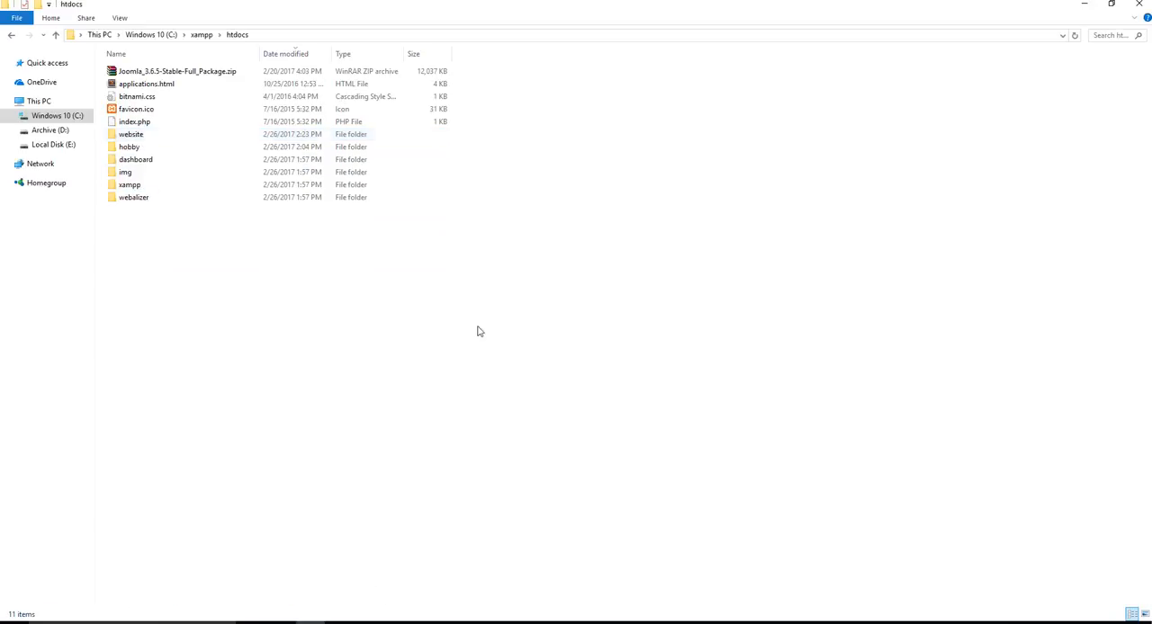
right_click(275, 287)
left_click(329, 389)
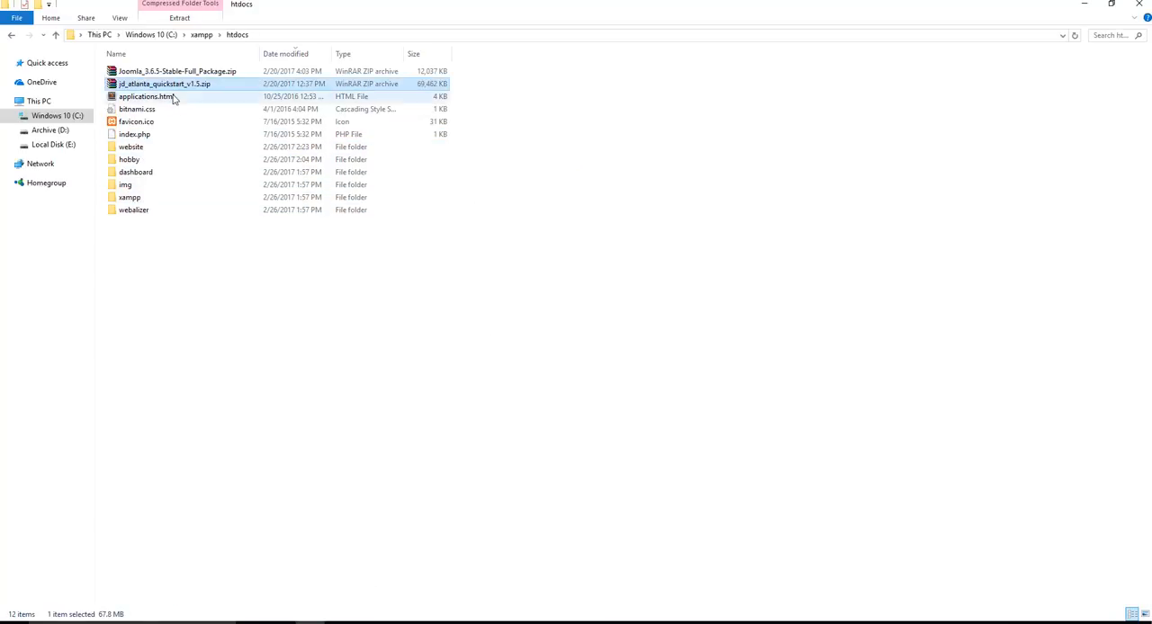
Extract jd_atlanta_quickstart_v1.5.zip in htdocs into its own jd_atlanta_quickstart_v1.5 folder
right_click(170, 84)
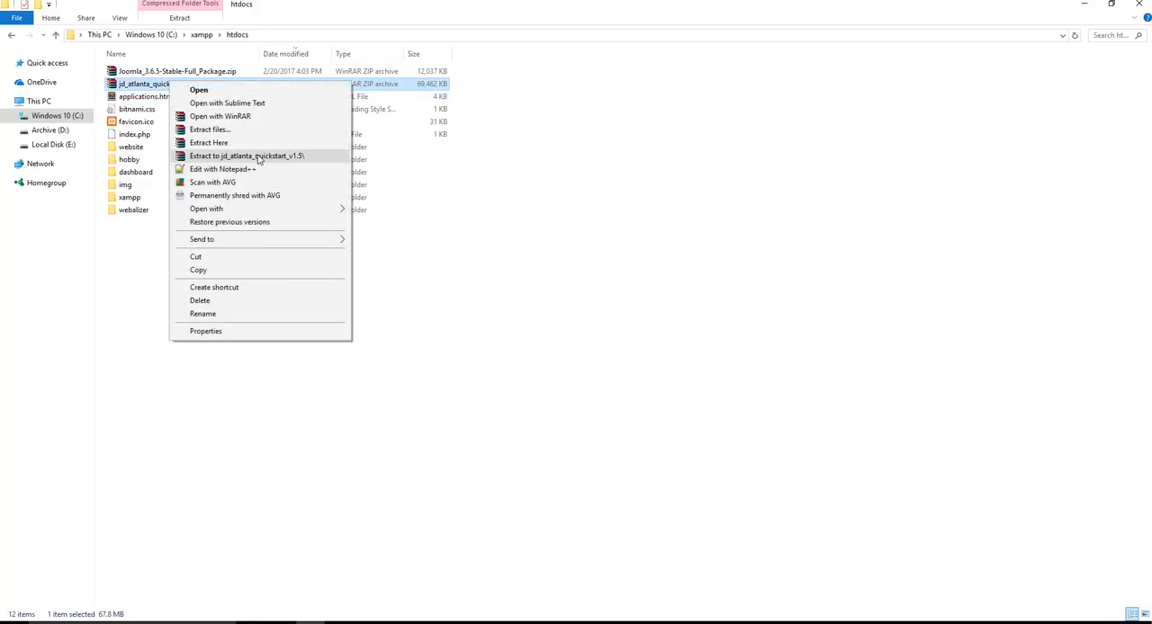
left_click(260, 157)
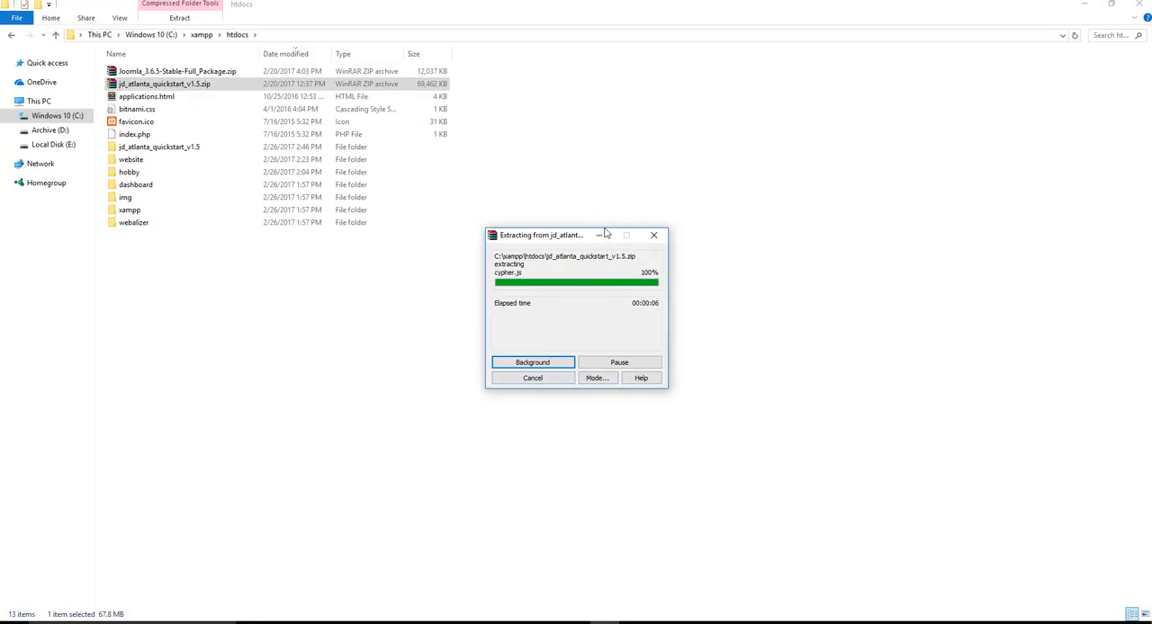
left_click_drag(562, 241, 646, 185)
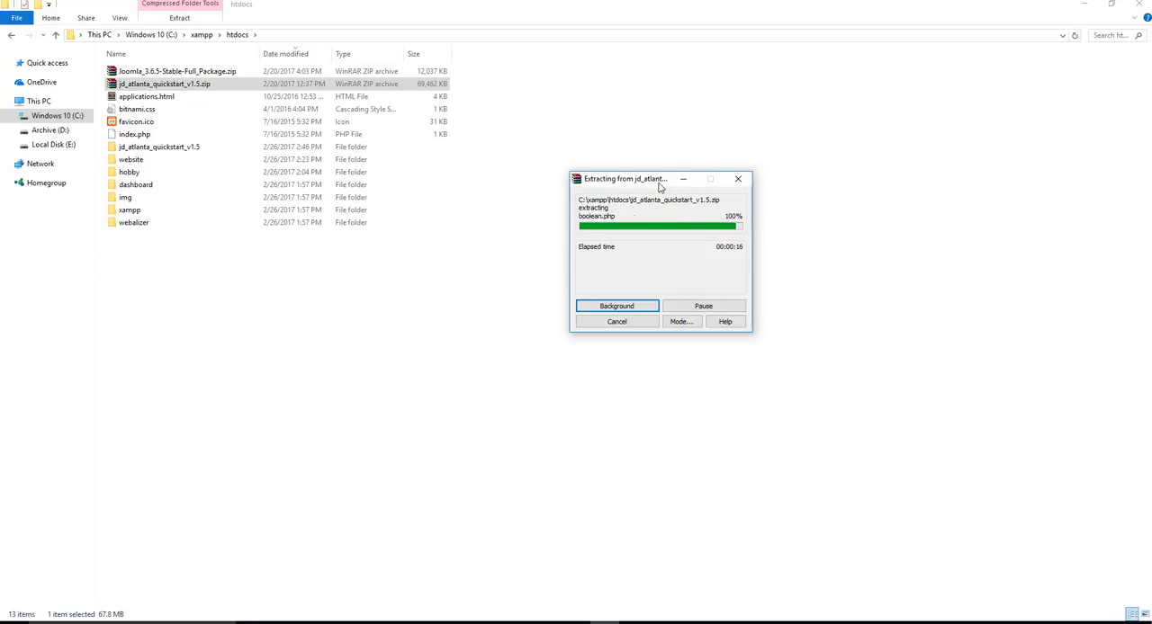
left_click_drag(662, 185, 625, 213)
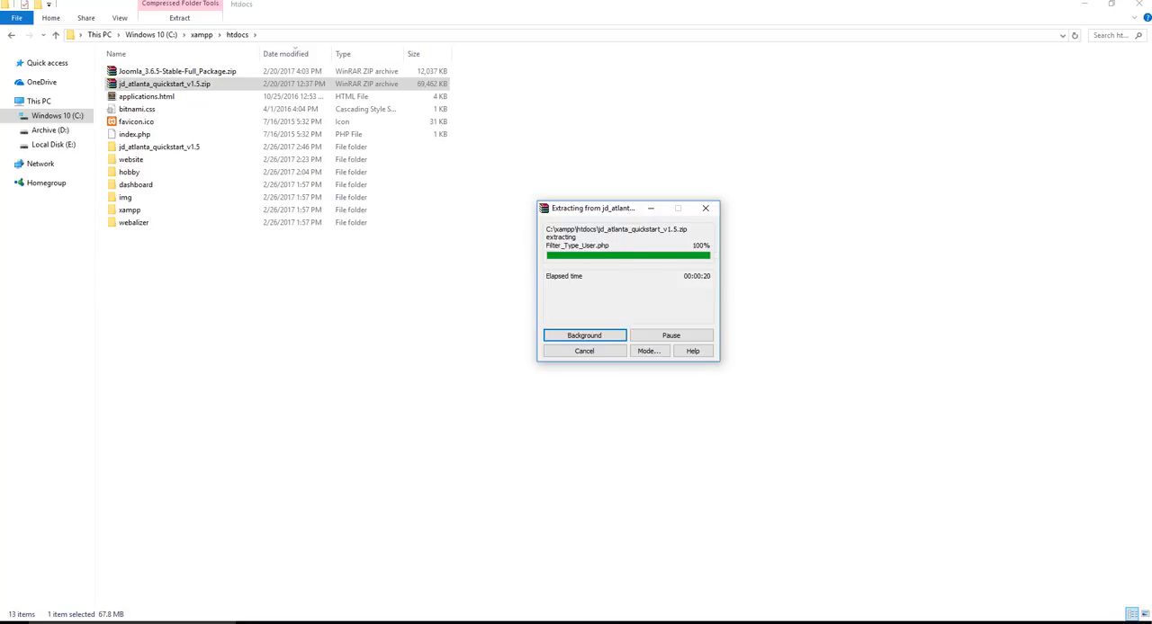
left_click(515, 340)
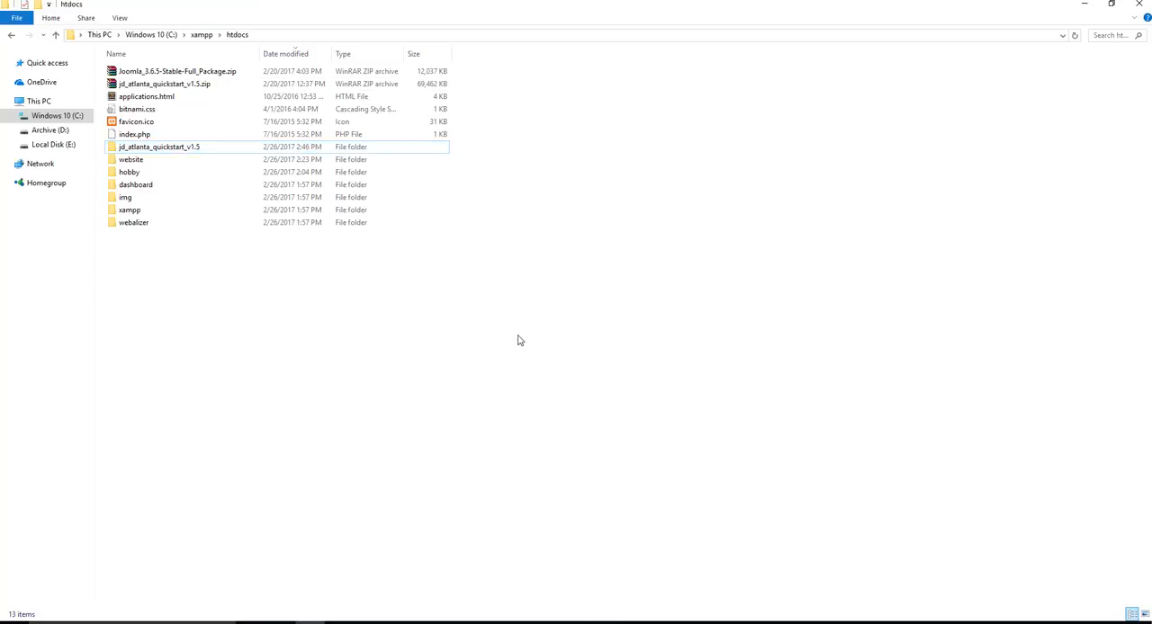
Check the size and contents of the extracted jd_atlanta_quickstart_v1.5 folder in its properties, and close them
right_click(183, 148)
left_click(251, 480)
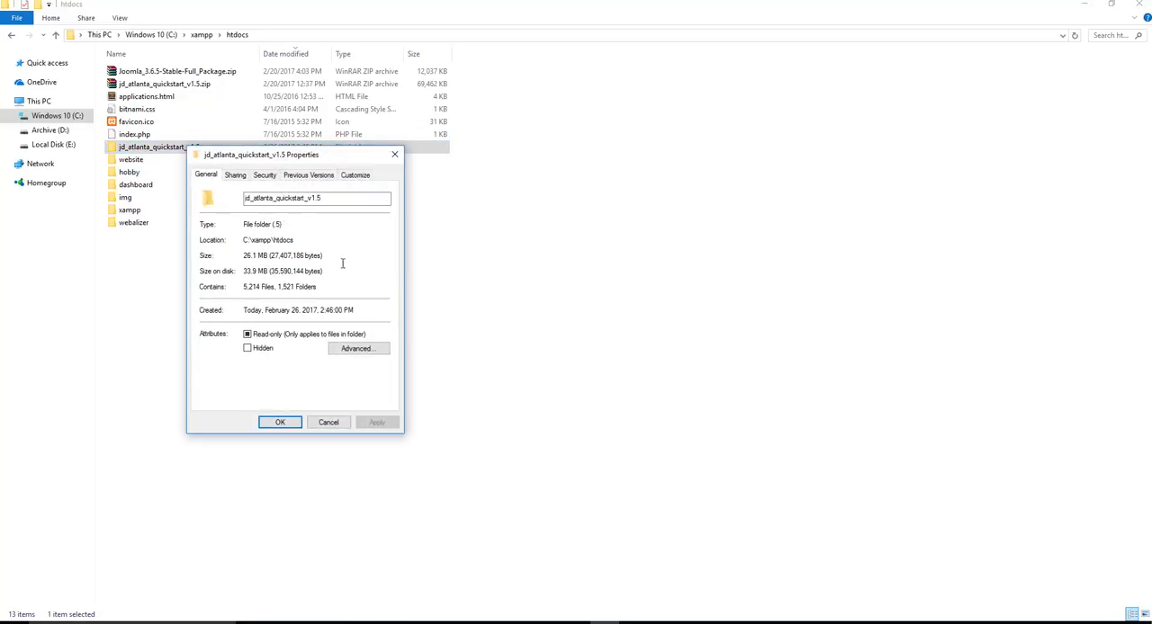
left_click(394, 155)
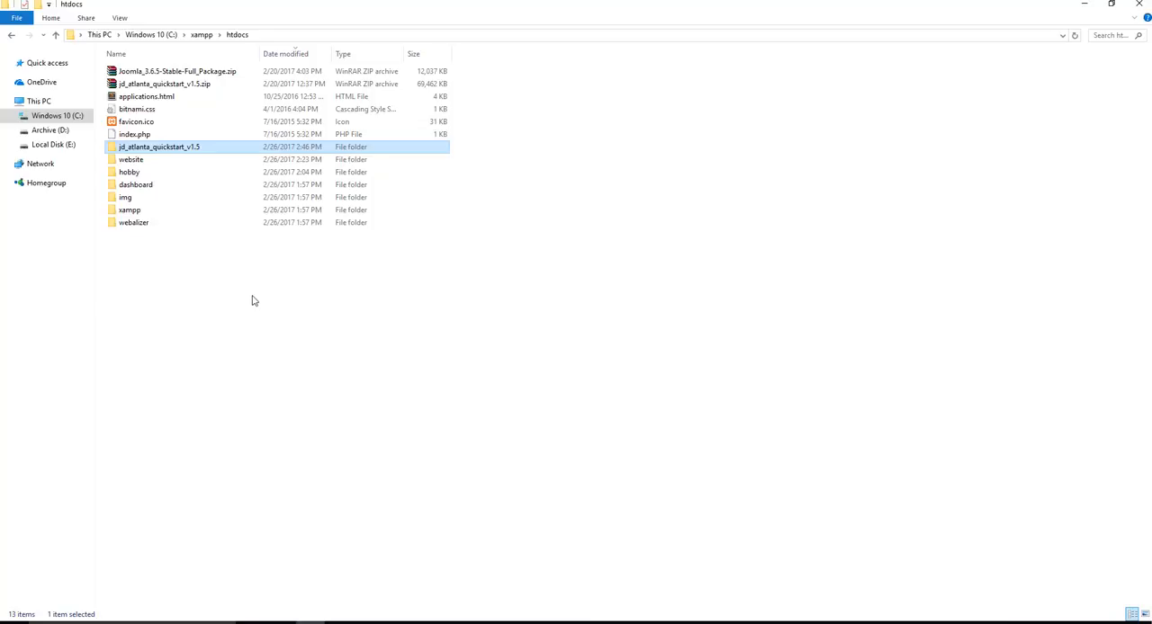
Rename the extracted jd_atlanta_quickstart_v1.5 folder as atlanta
right_click(169, 144)
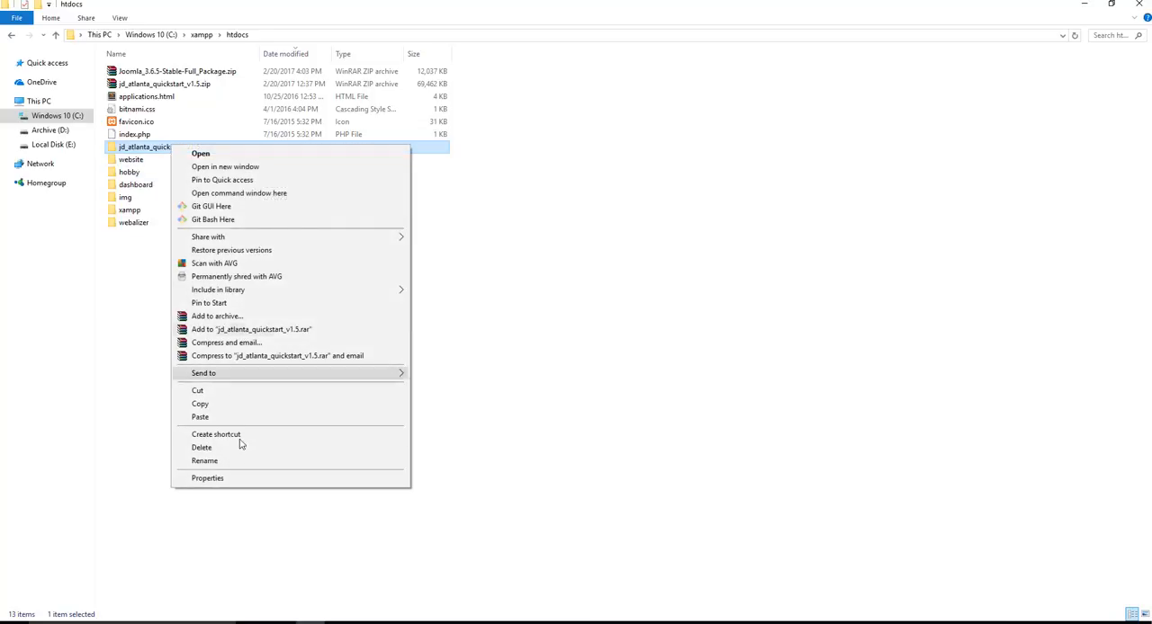
left_click(236, 463)
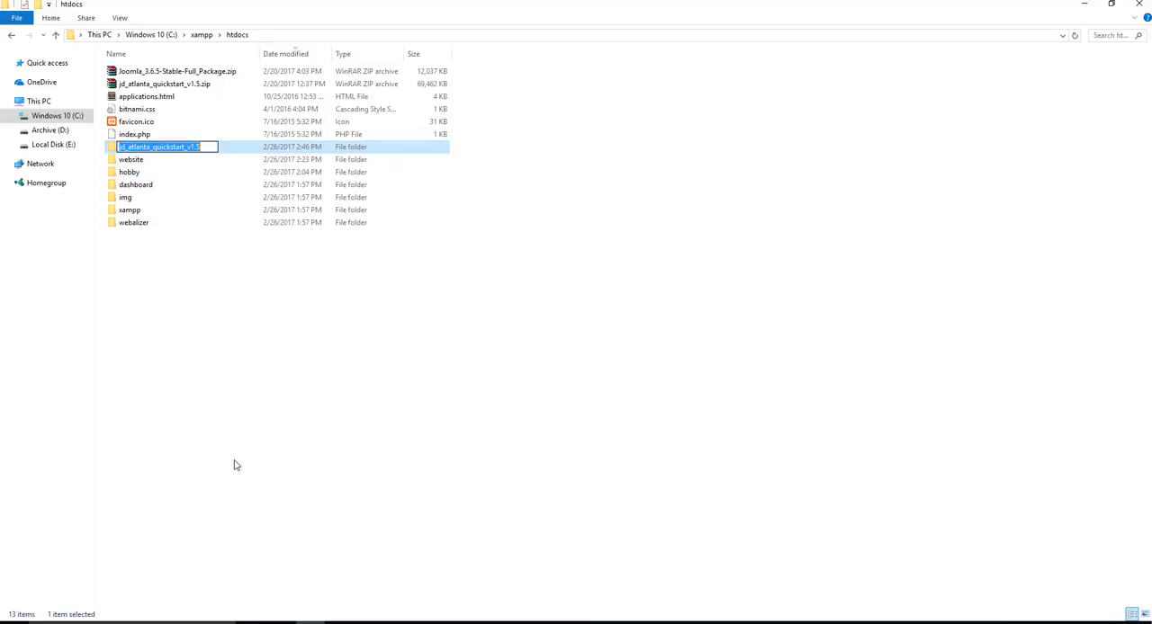
type("at")
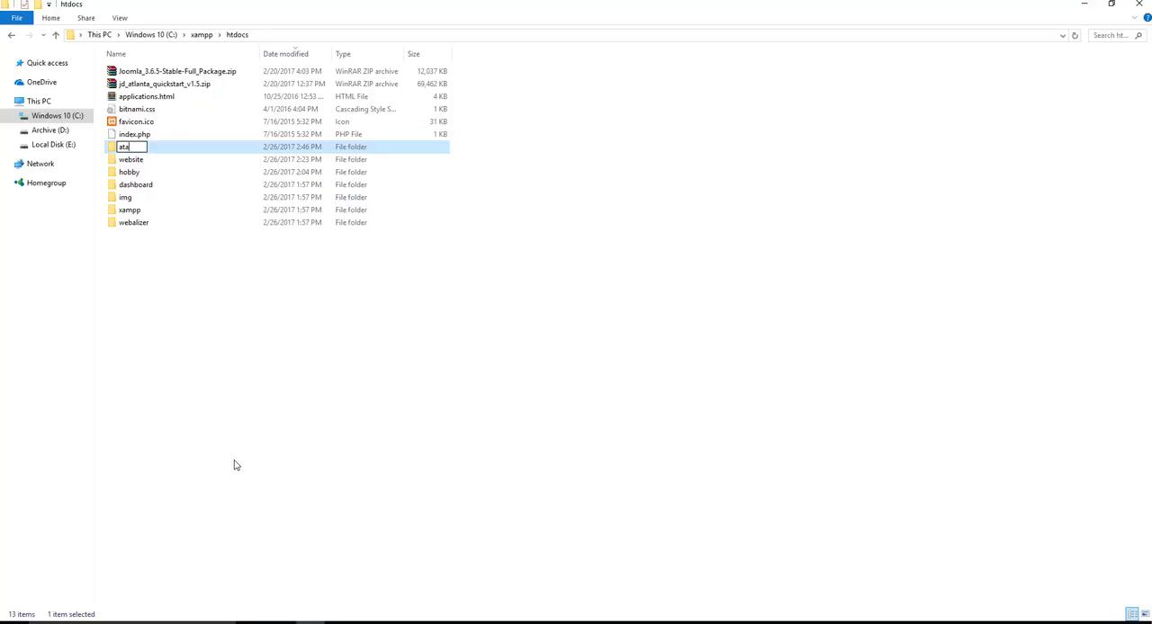
type("lanta")
key("Return")
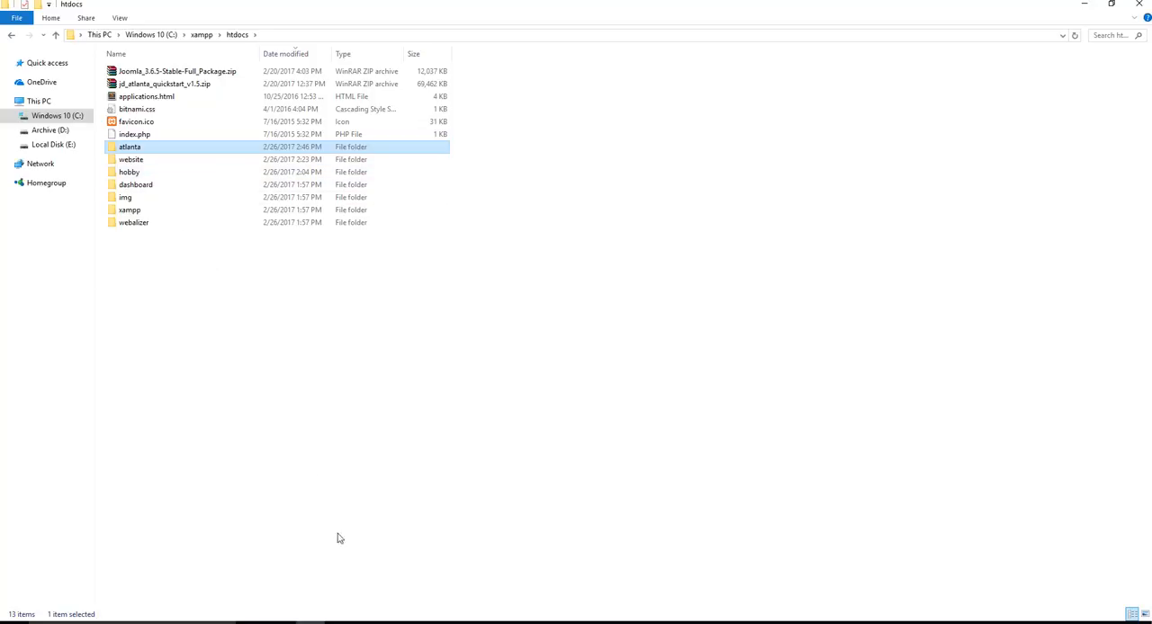
left_click(342, 334)
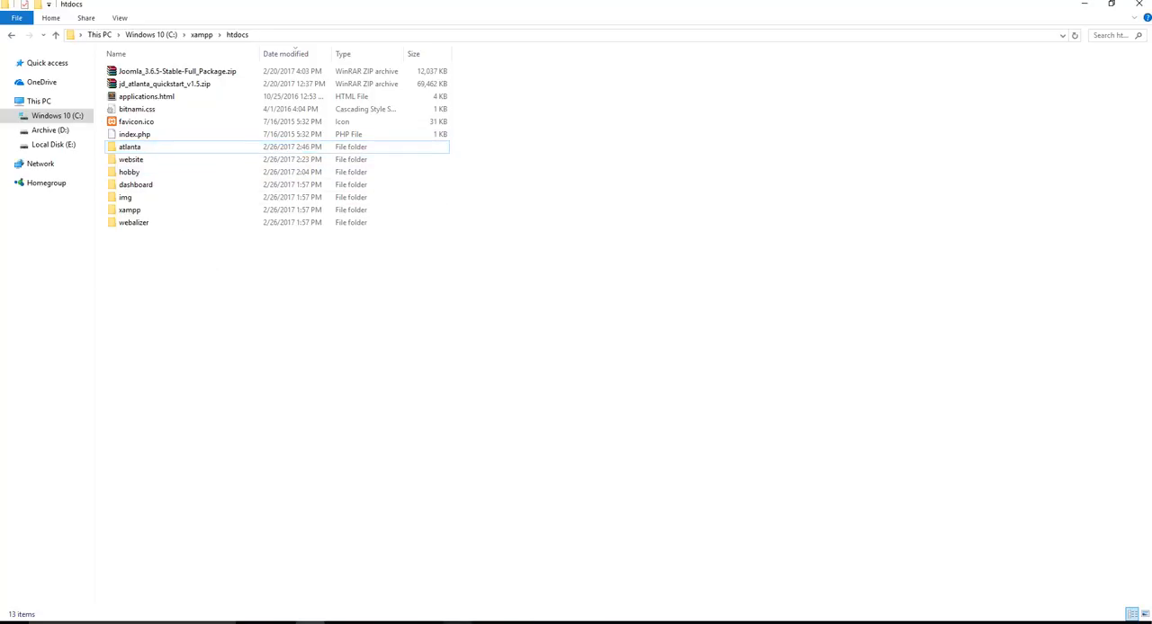
Switch to Chrome, load localhost in a new tab, and open phpMyAdmin from the XAMPP dashboard
left_click(430, 622)
left_click(255, 8)
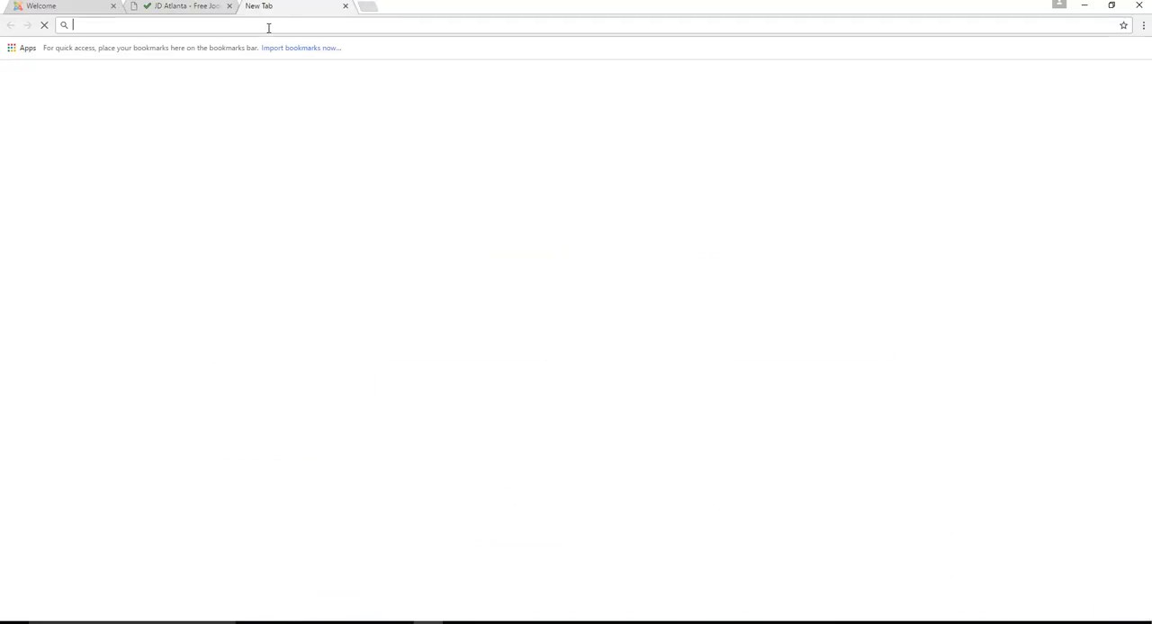
type("localhost")
key("Return")
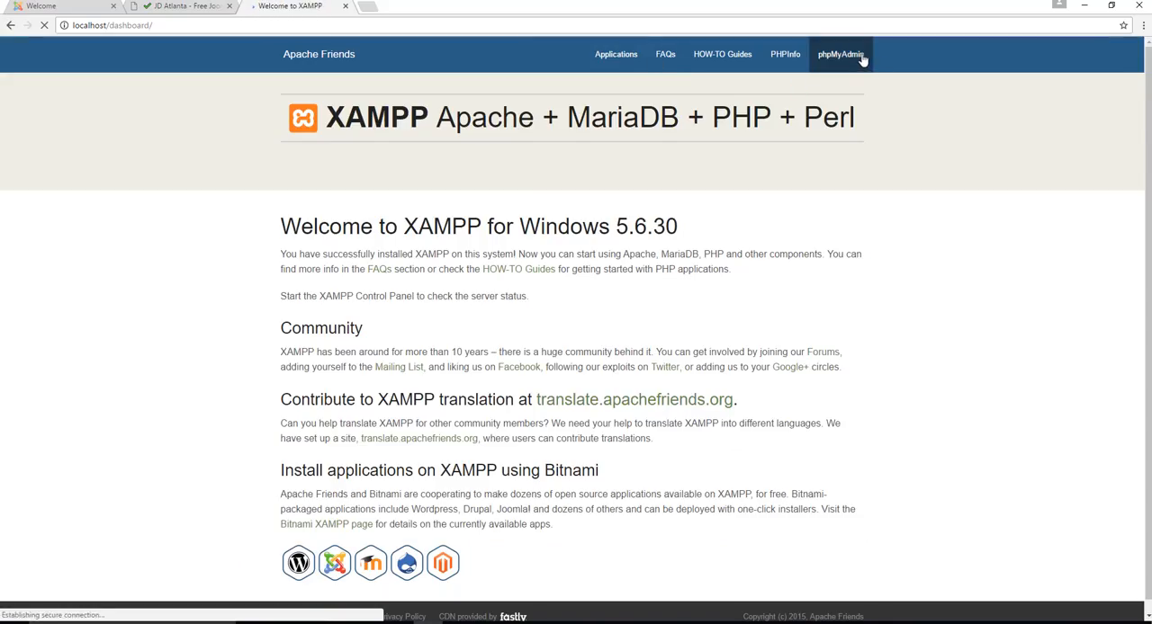
left_click(844, 55)
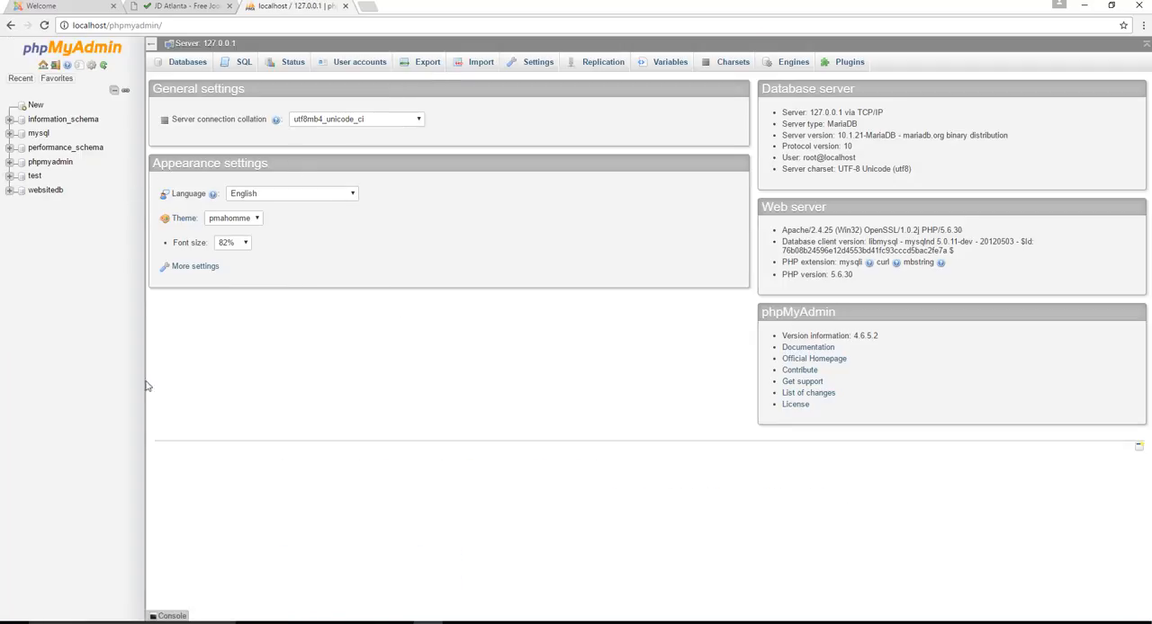
Create a new database named atlantadb in phpMyAdmin
left_click(180, 68)
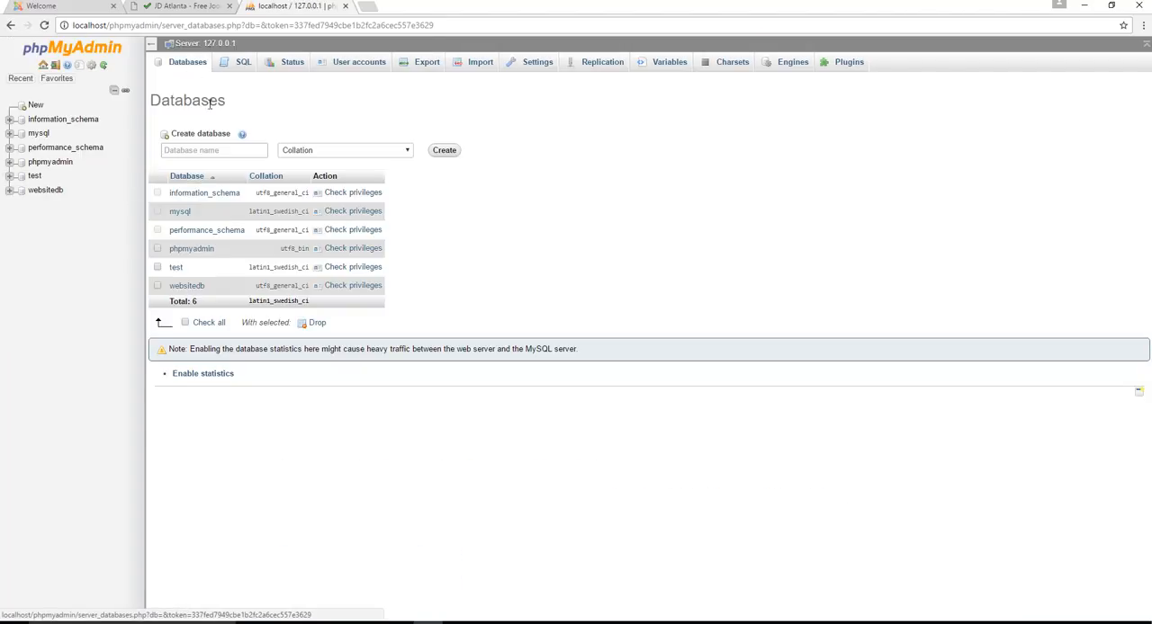
type("atlantadb")
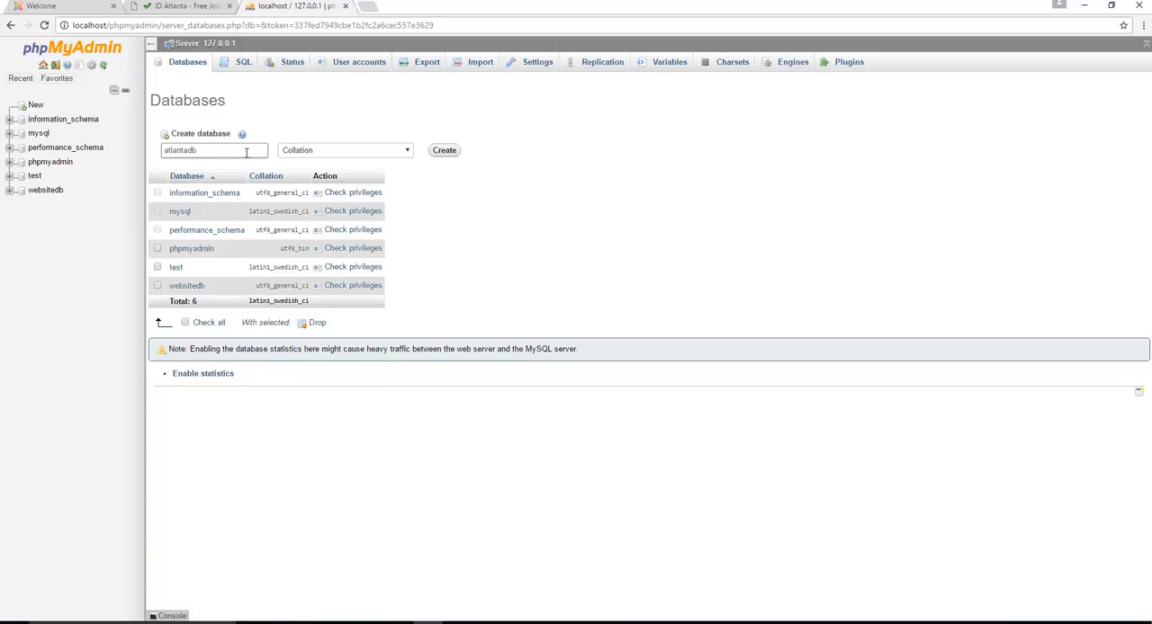
double_click(246, 153)
left_click(247, 153)
left_click(444, 151)
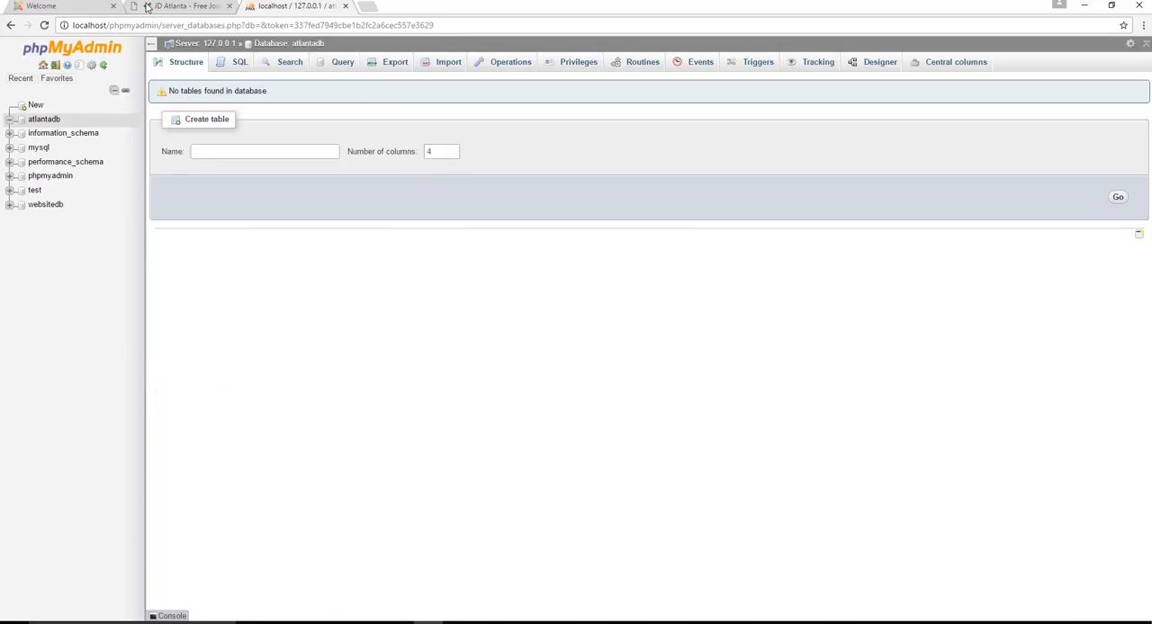
Load localhost/atlanta in a new browser tab to start the QuickStart installer
left_click(369, 7)
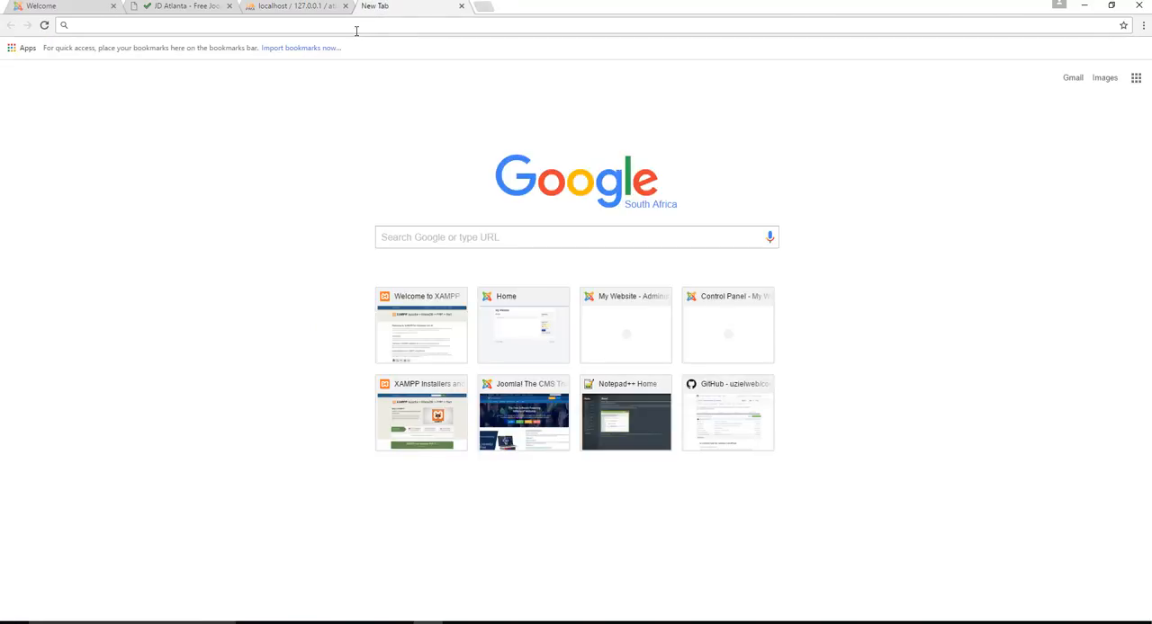
type("localhost")
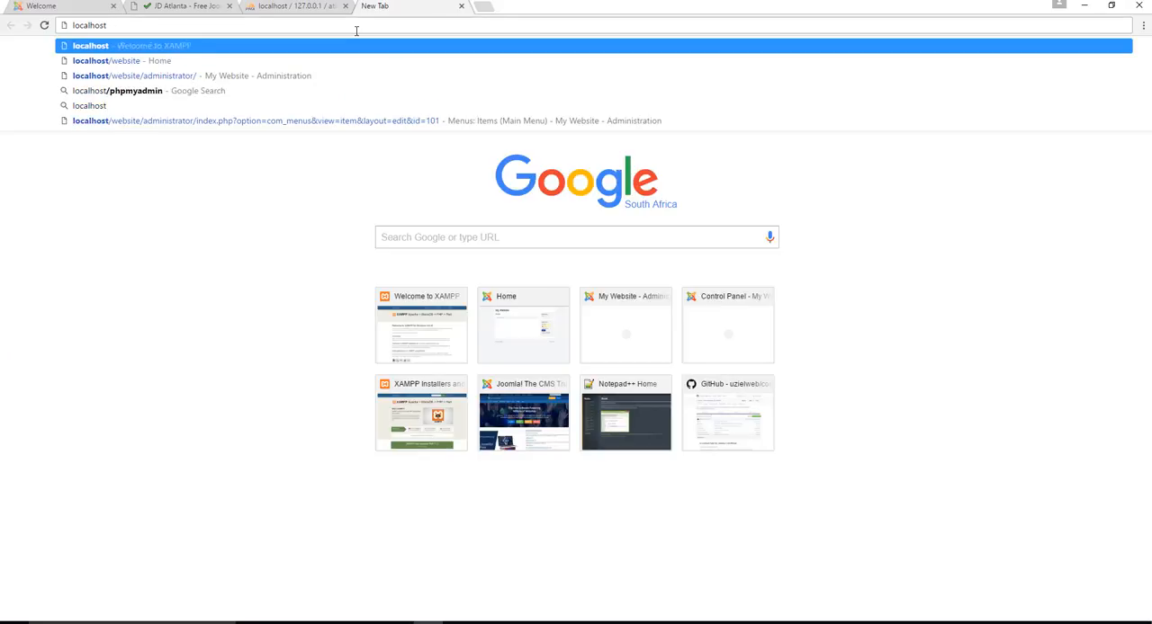
type("/atlanta")
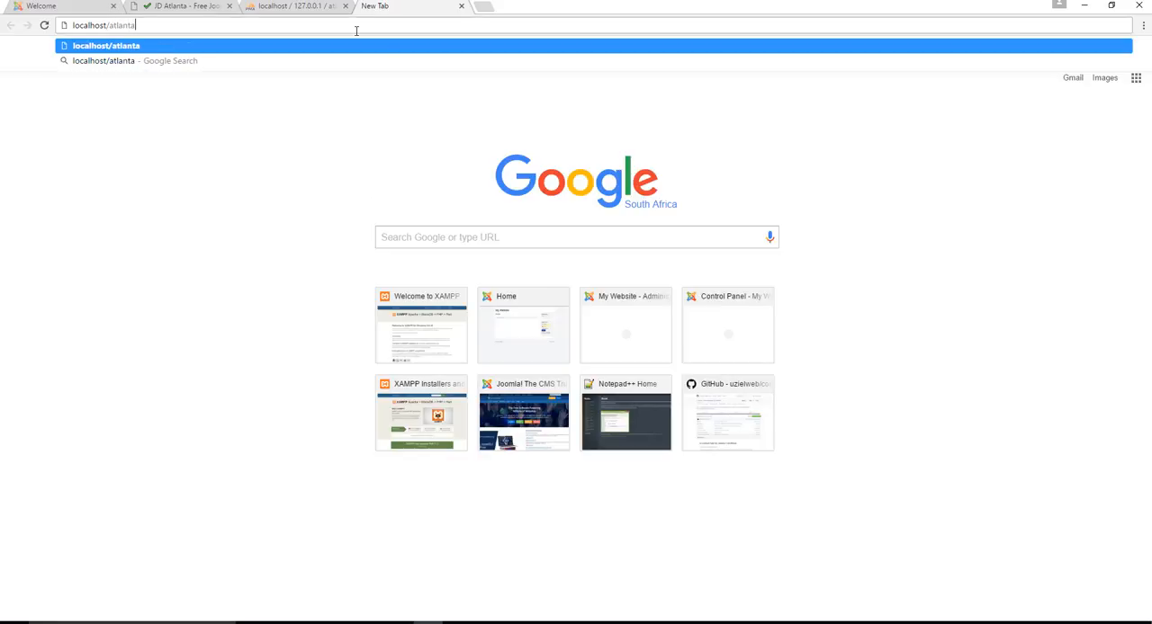
key("Return")
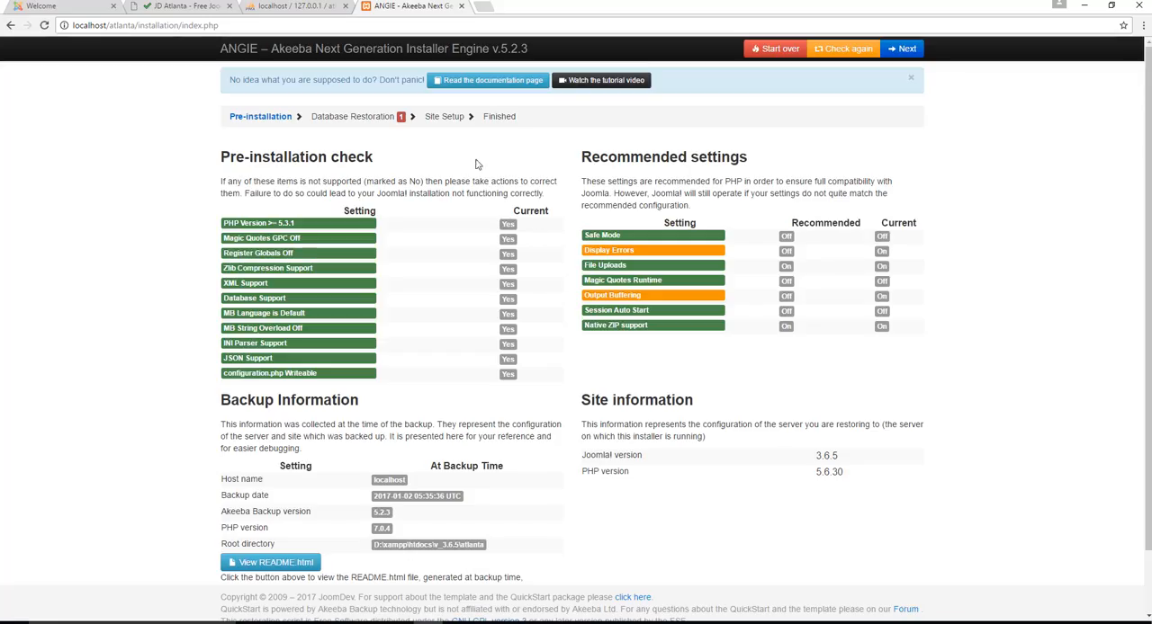
Review the pre-installation checks and recommended settings, and proceed to the database restoration stage
scroll(675, 387, "down", 1)
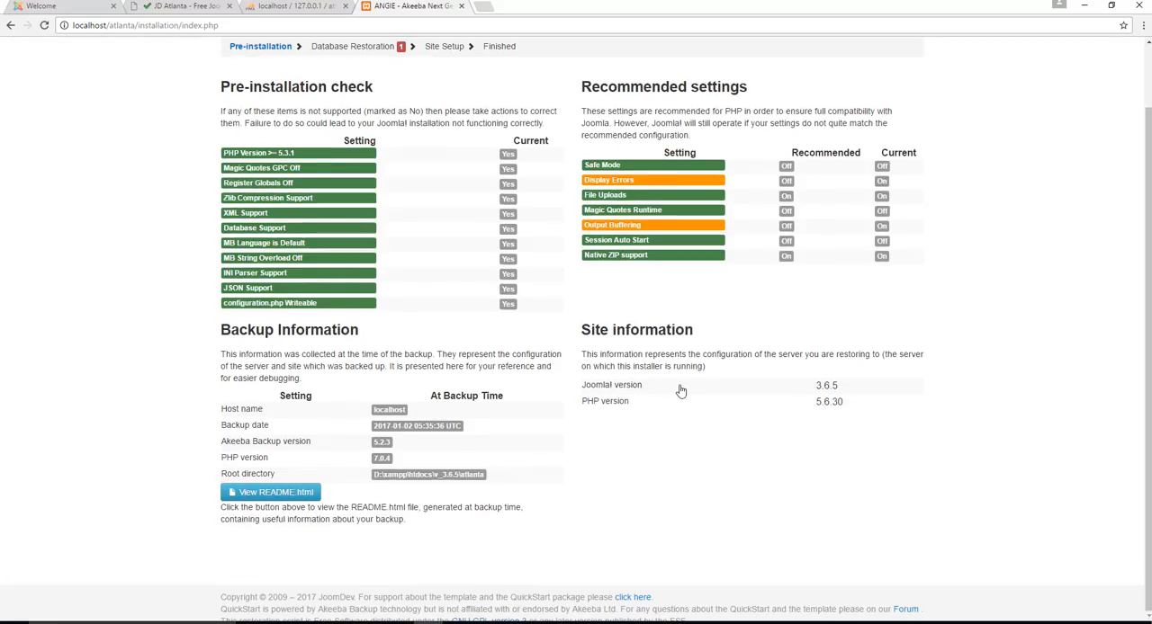
scroll(536, 374, "up", 1)
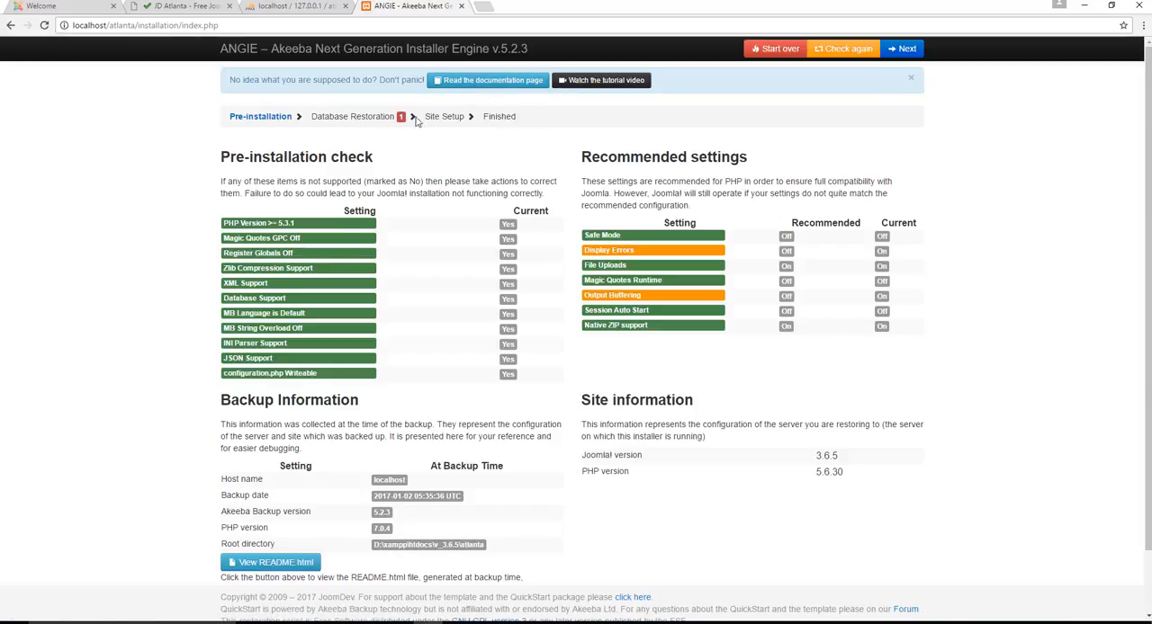
scroll(716, 347, "down", 1)
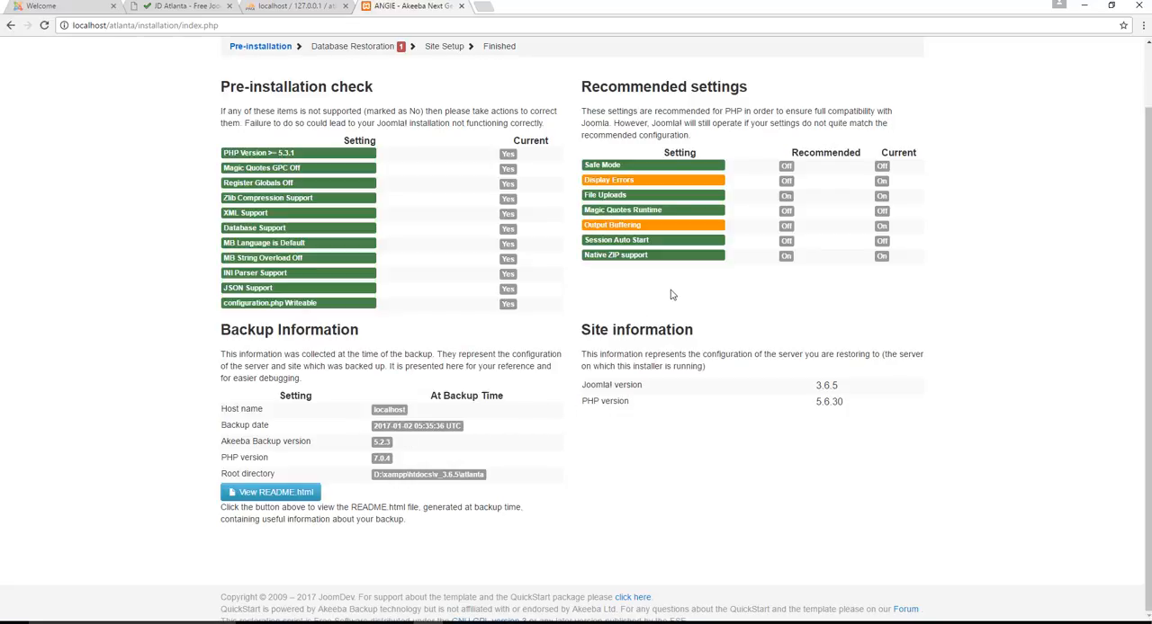
scroll(672, 303, "up", 1)
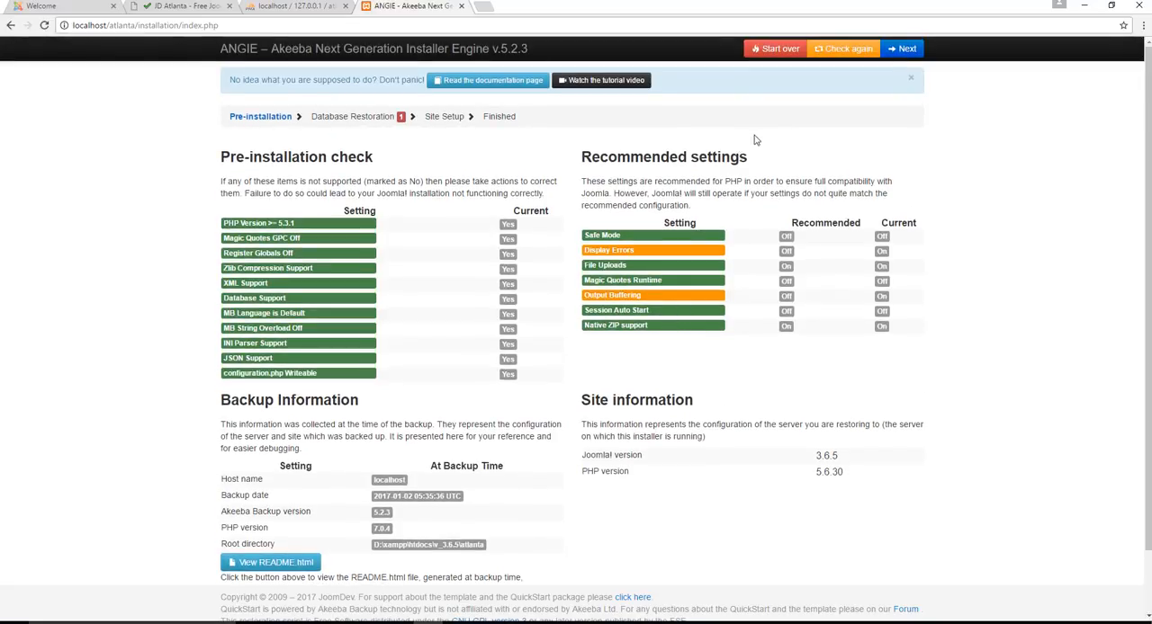
left_click(906, 50)
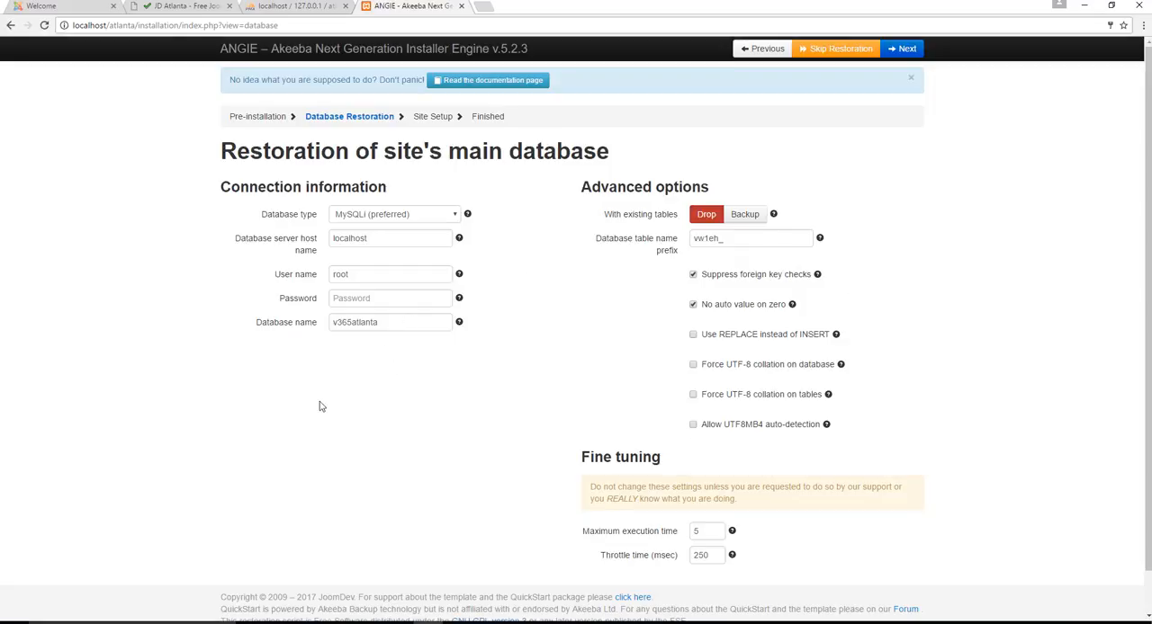
Set the database name to atlantadb, run the database restoration, and continue to the site setup
double_click(403, 322)
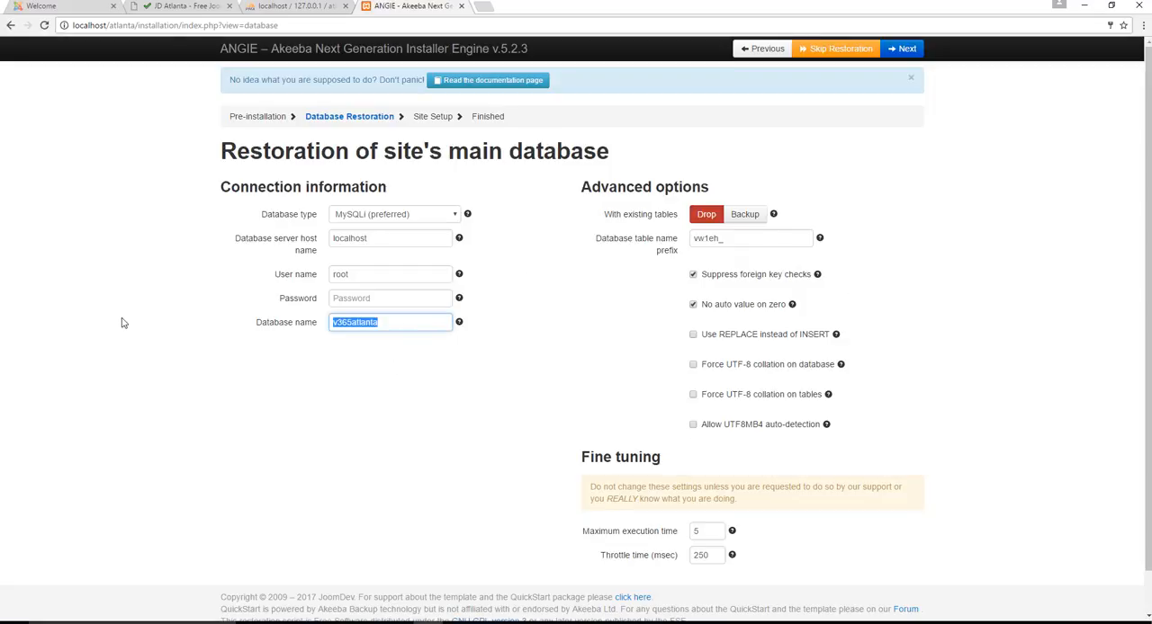
type("atlantadb")
left_click(387, 348)
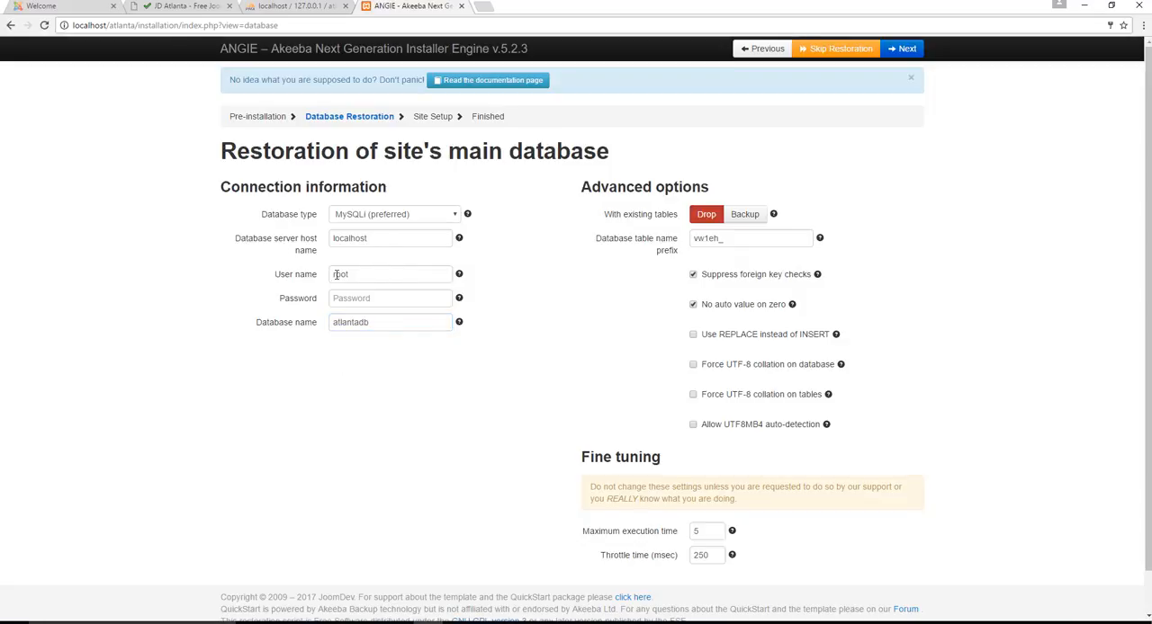
scroll(557, 251, "down", 1)
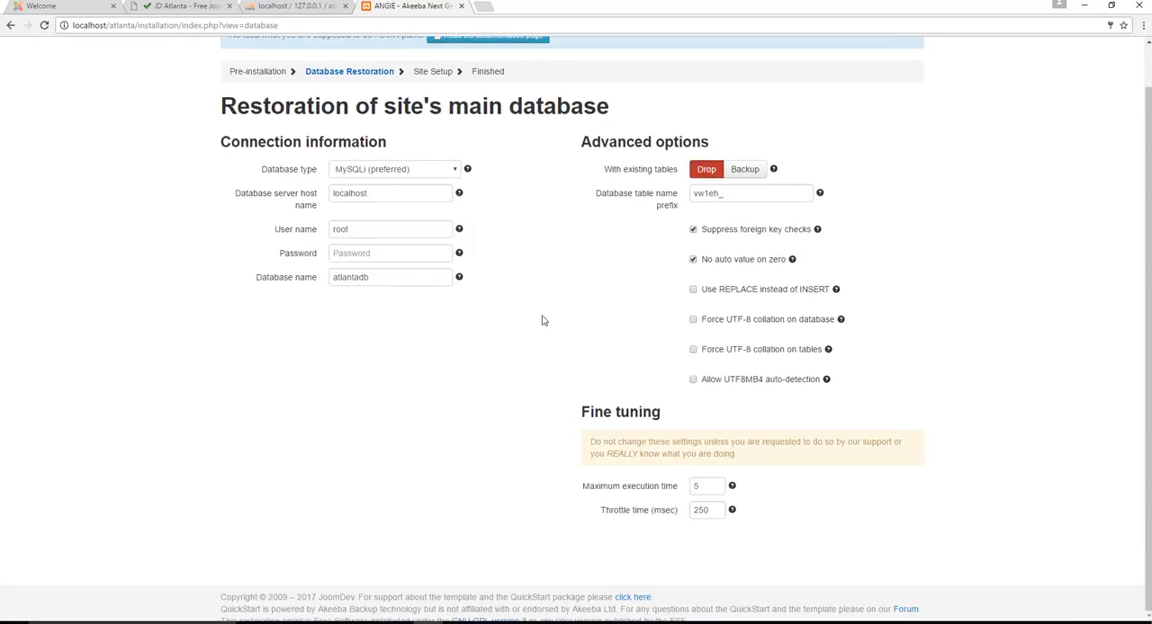
scroll(540, 318, "up", 1)
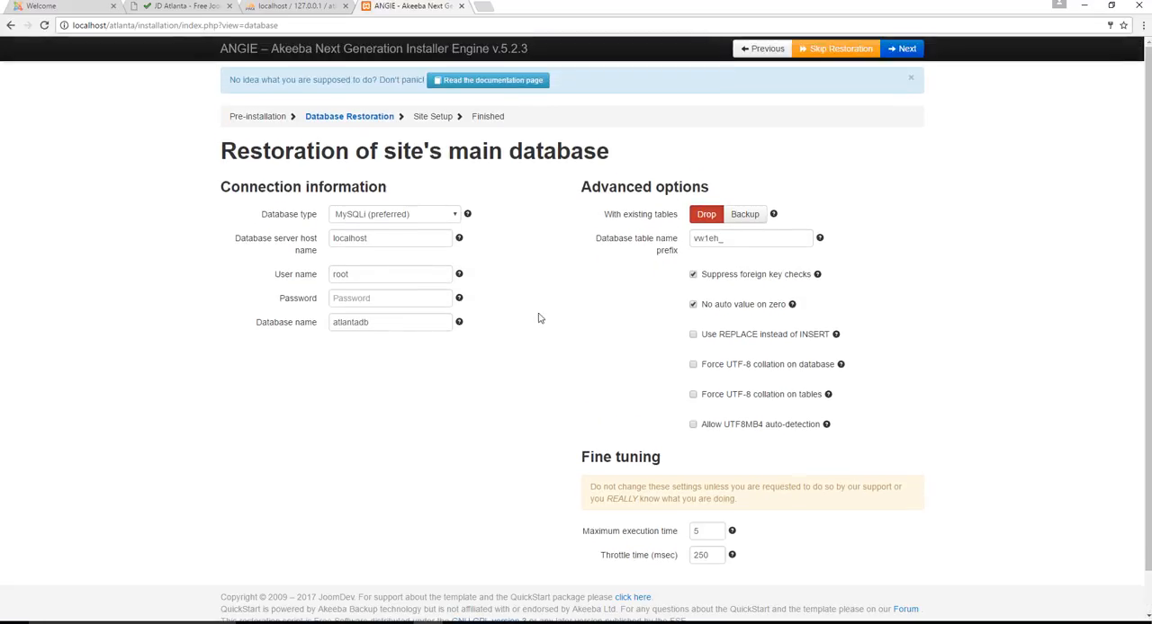
left_click(905, 49)
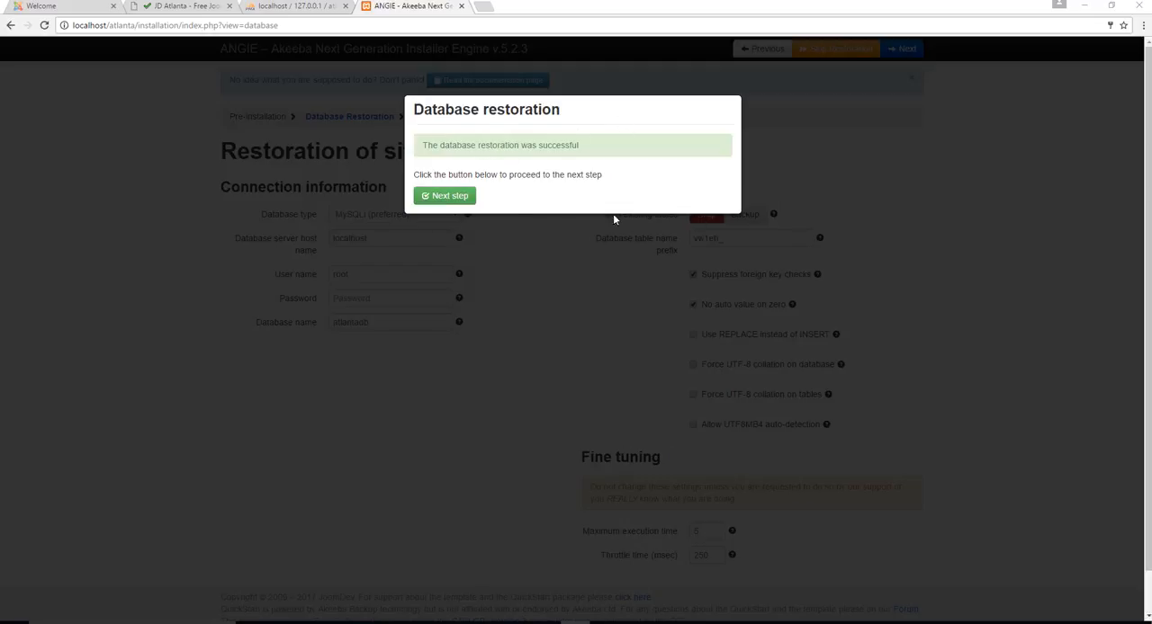
left_click(444, 196)
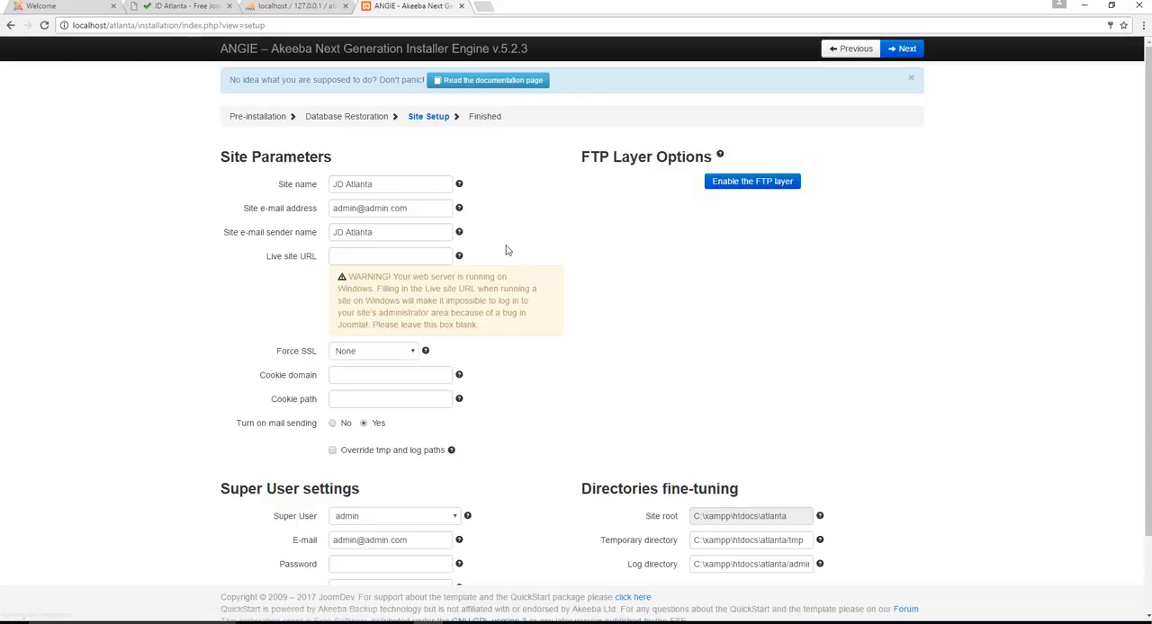
Enter and repeat the Super User password, submit the site setup, and decline saving the password in the browser
scroll(503, 250, "down", 1)
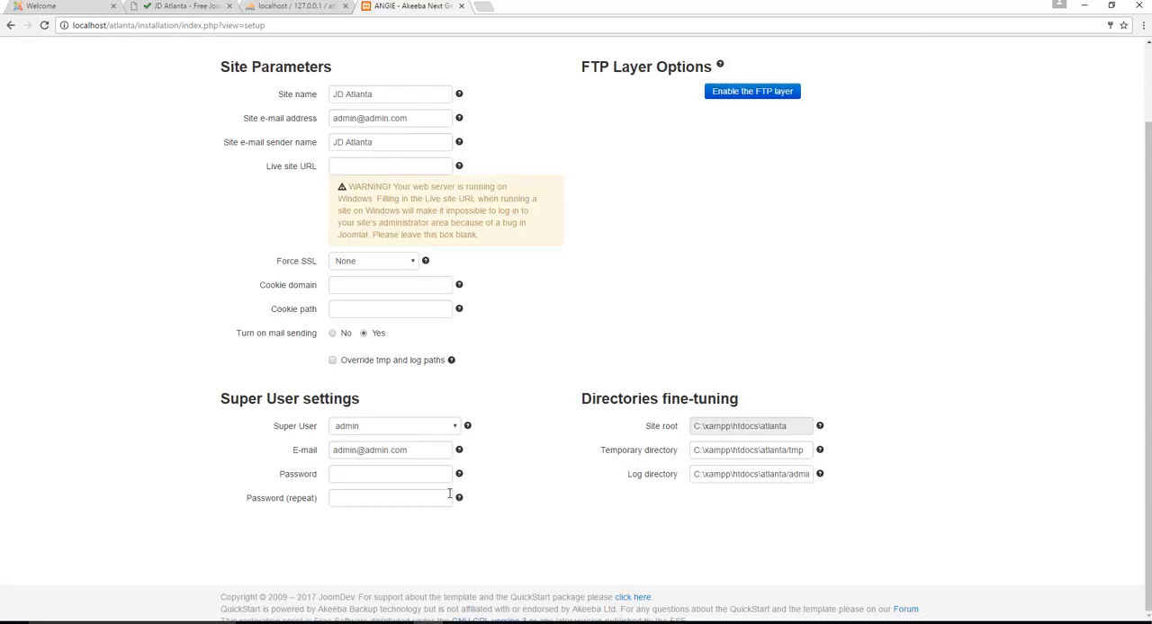
left_click(382, 471)
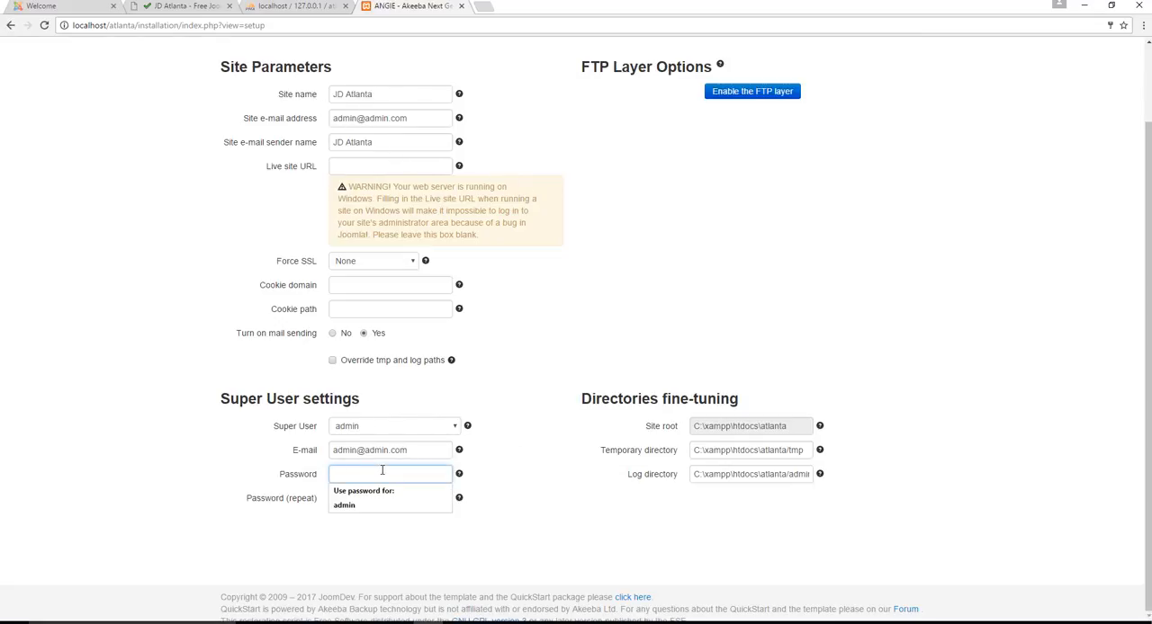
left_click(383, 472)
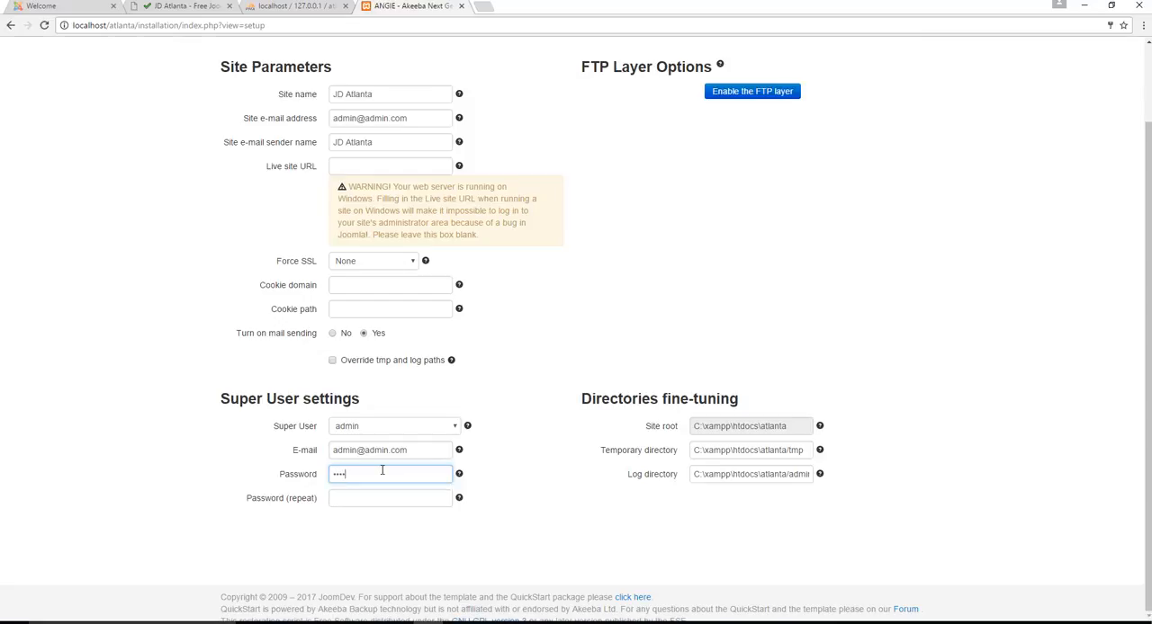
key("Tab")
type("a")
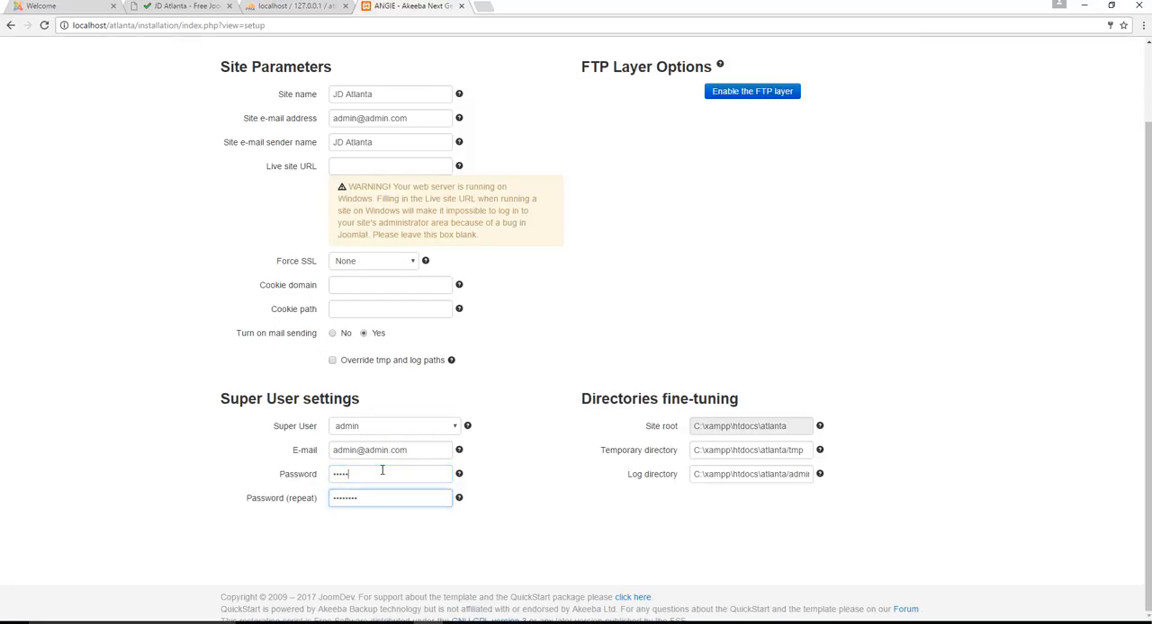
left_click(382, 474)
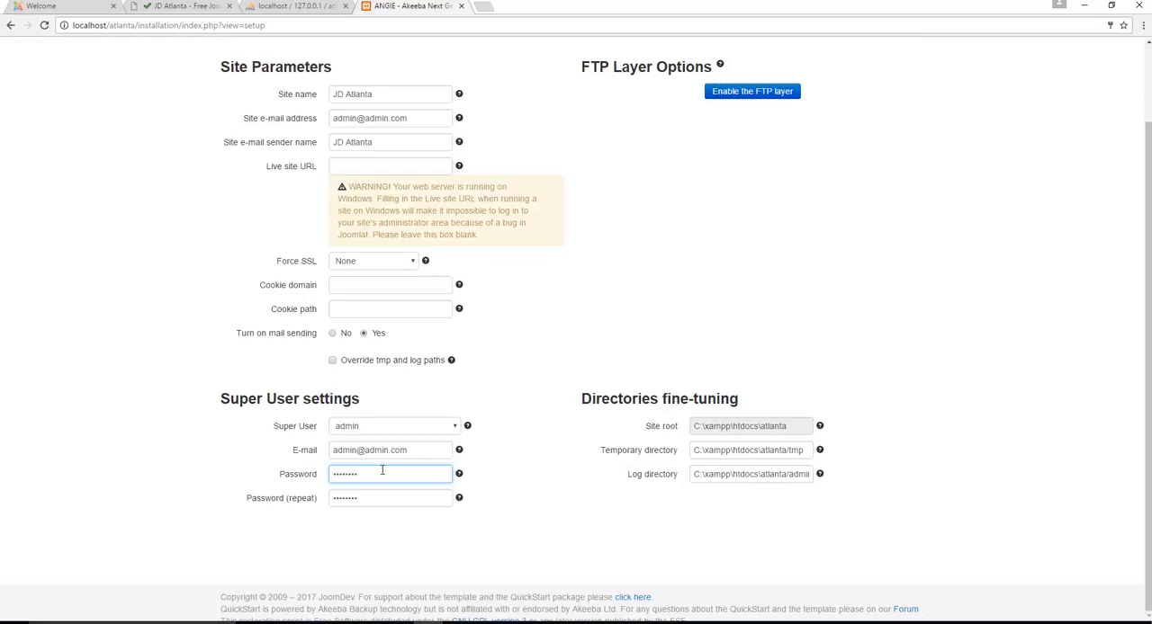
scroll(650, 260, "up", 1)
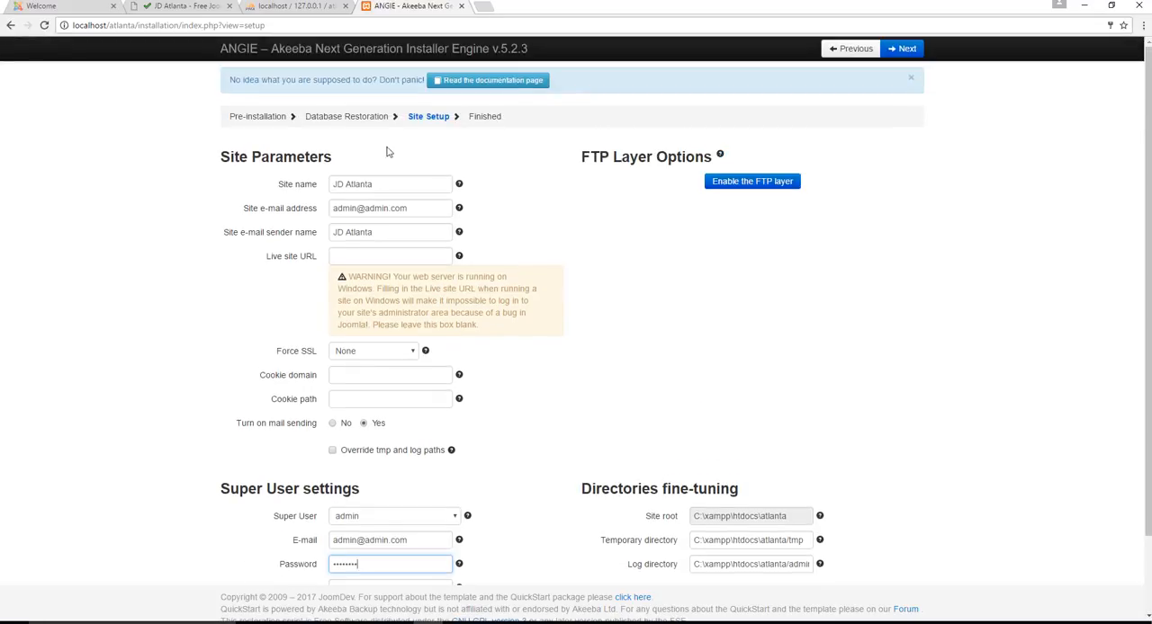
left_click(904, 48)
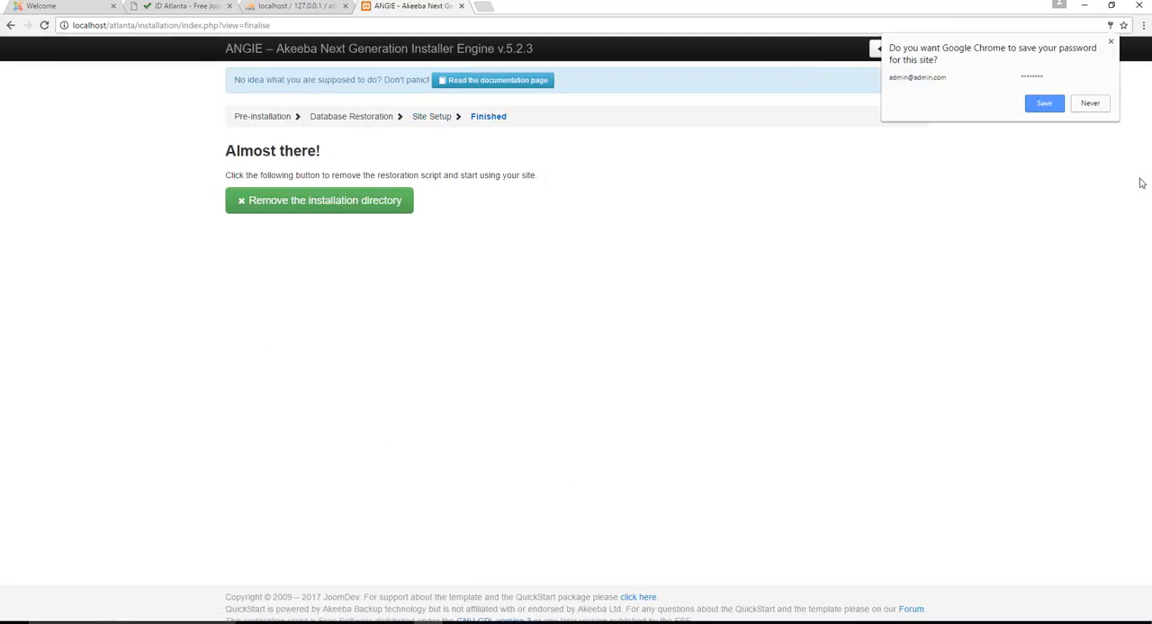
left_click(1089, 103)
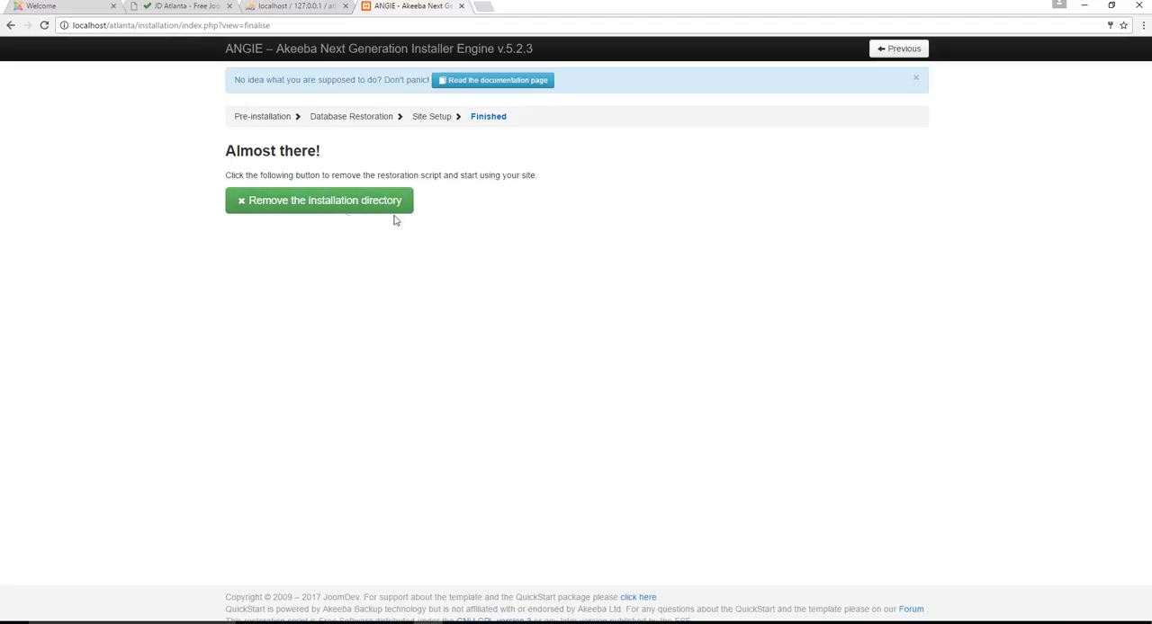
Remove the installation directory and open the site's front-end
left_click(328, 201)
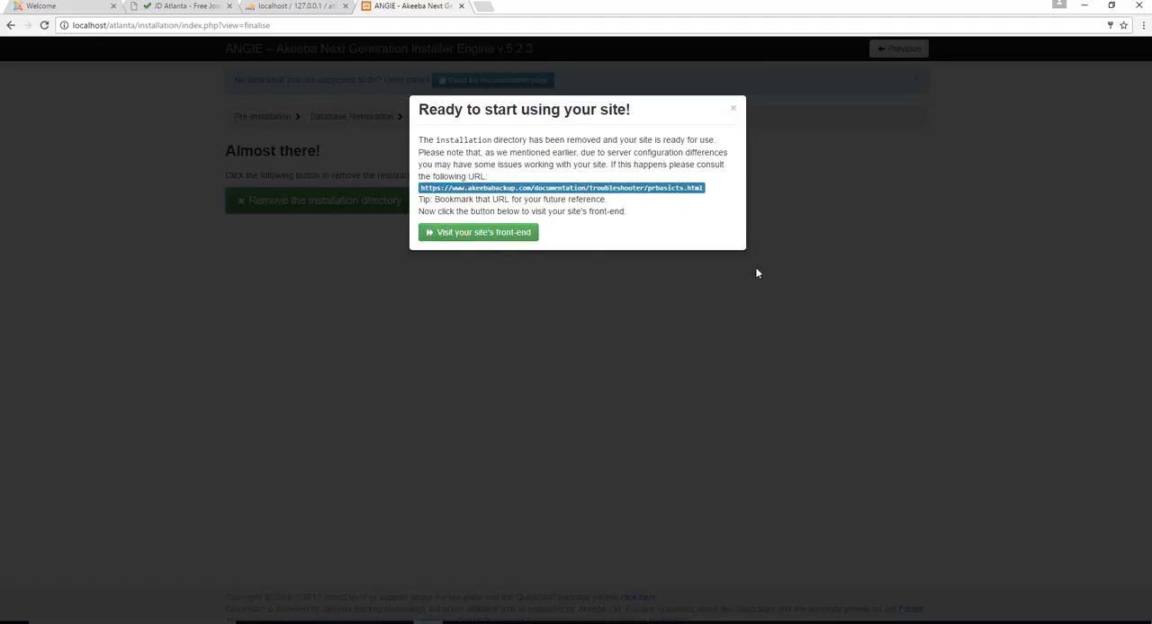
left_click(483, 235)
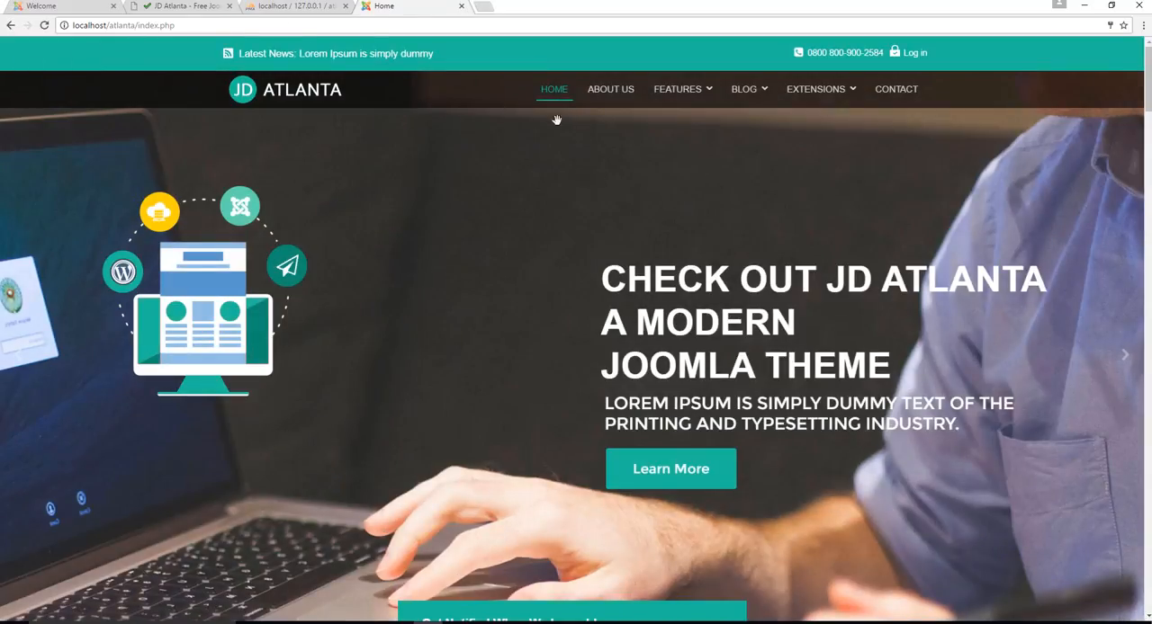
Look over the sections of the JD Atlanta home page, from the header slider to the feature work gallery
scroll(796, 222, "down", 10)
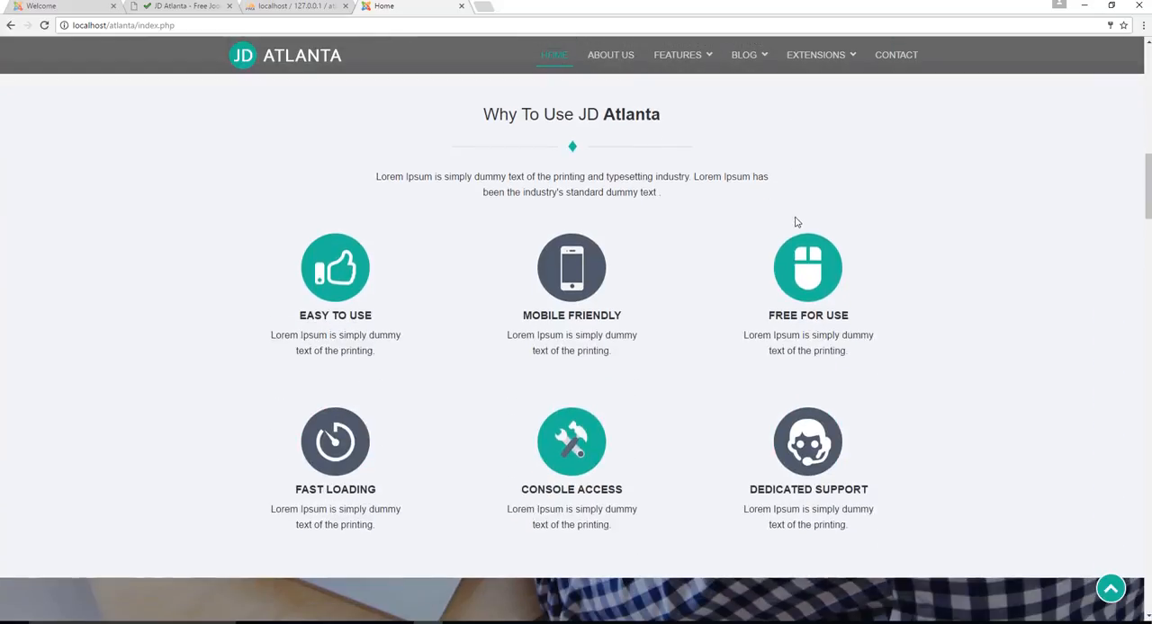
scroll(797, 222, "down", 9)
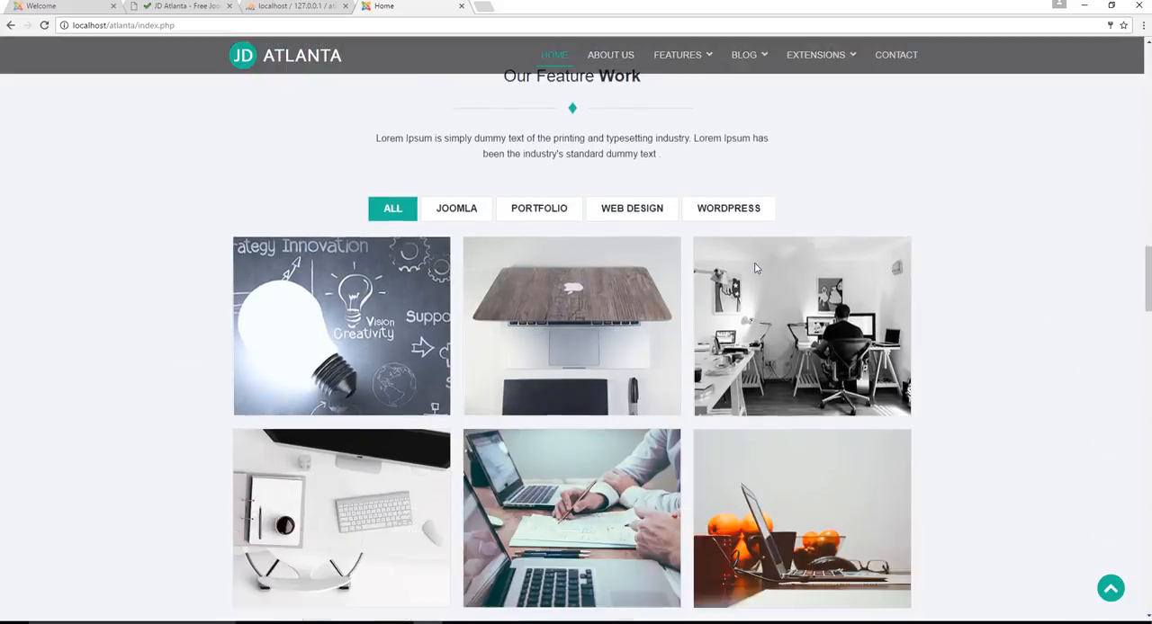
scroll(756, 262, "down", 3)
scroll(756, 263, "up", 9)
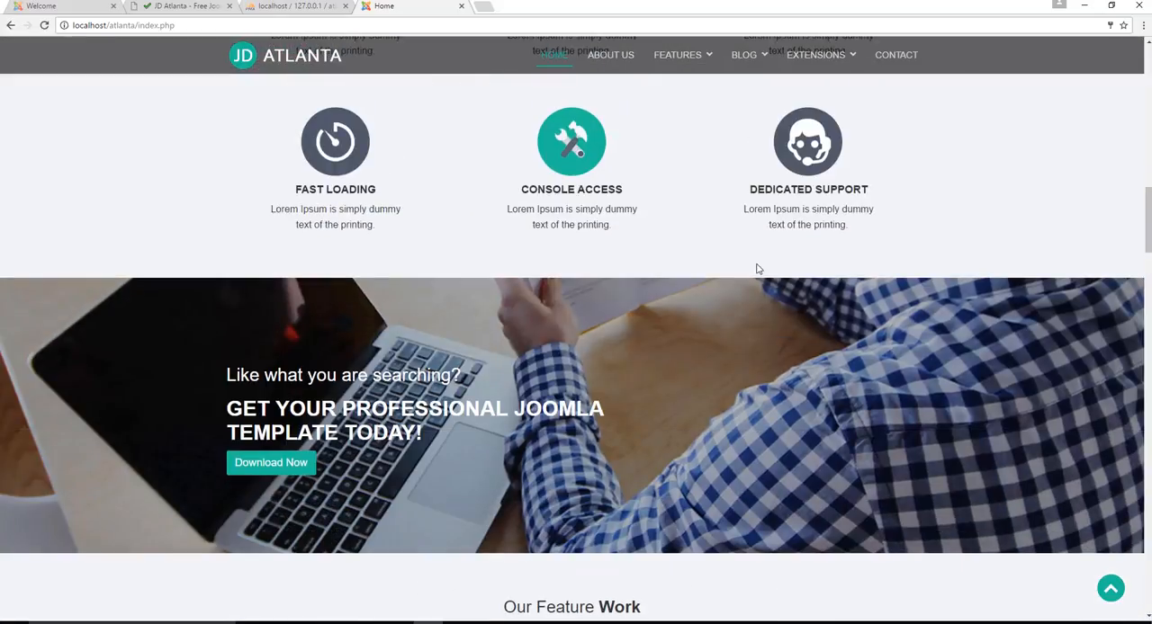
scroll(757, 269, "up", 10)
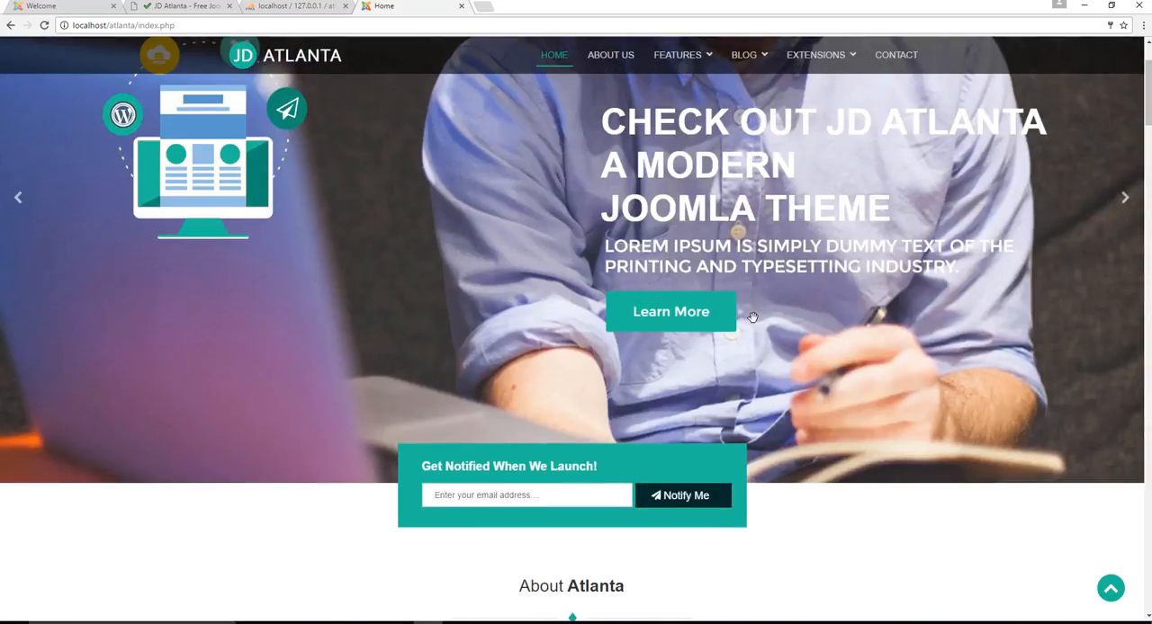
scroll(528, 177, "up", 2)
scroll(540, 211, "down", 3)
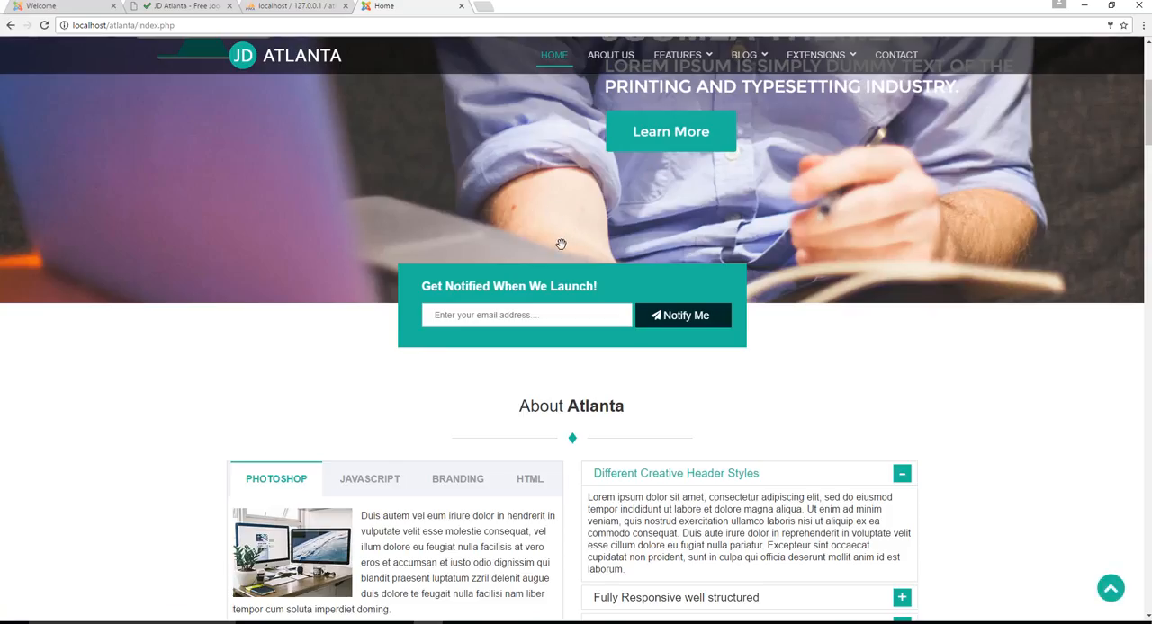
scroll(561, 244, "up", 3)
Open localhost/atlanta/administrator and log in to the Joomla back-end with the prefilled credentials
left_click_drag(193, 26, 141, 27)
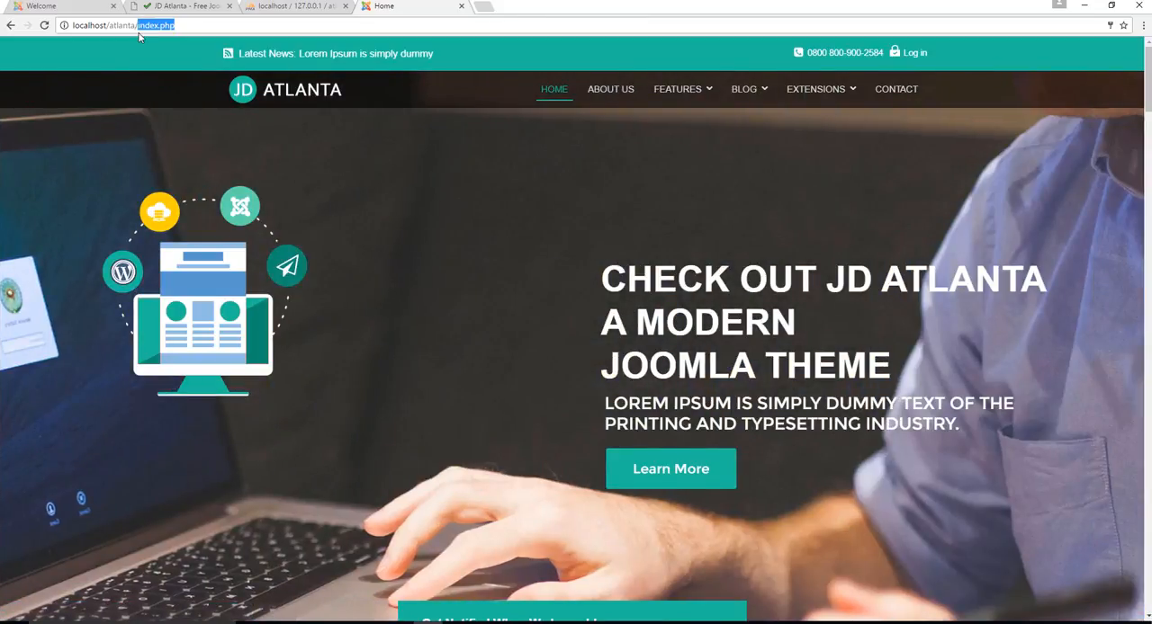
type("ad")
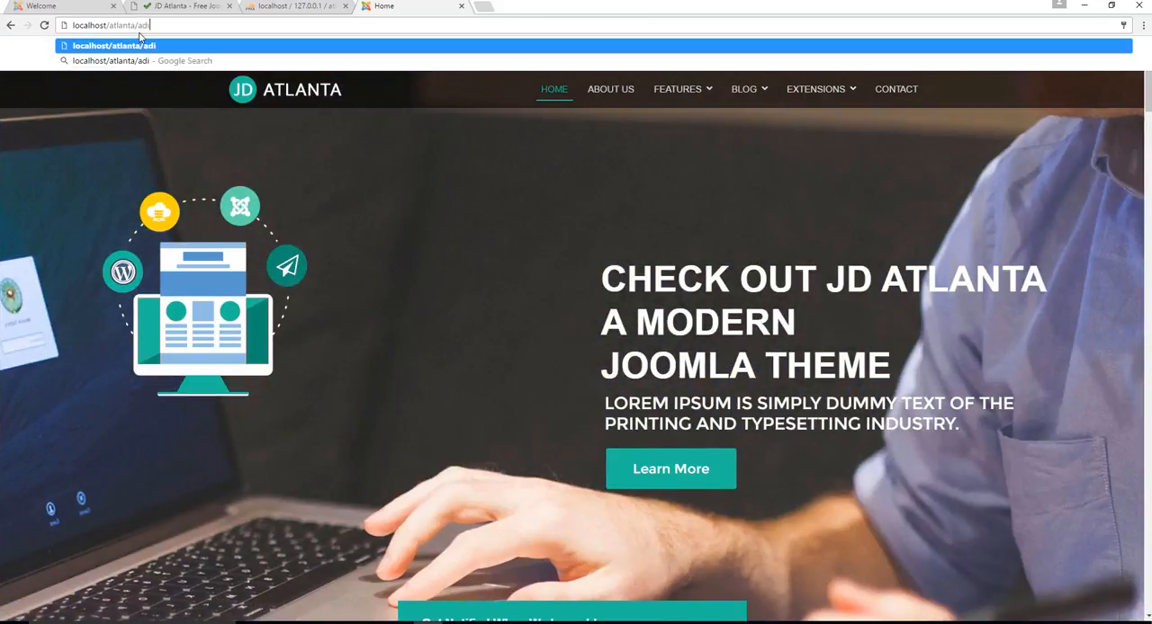
type("minis")
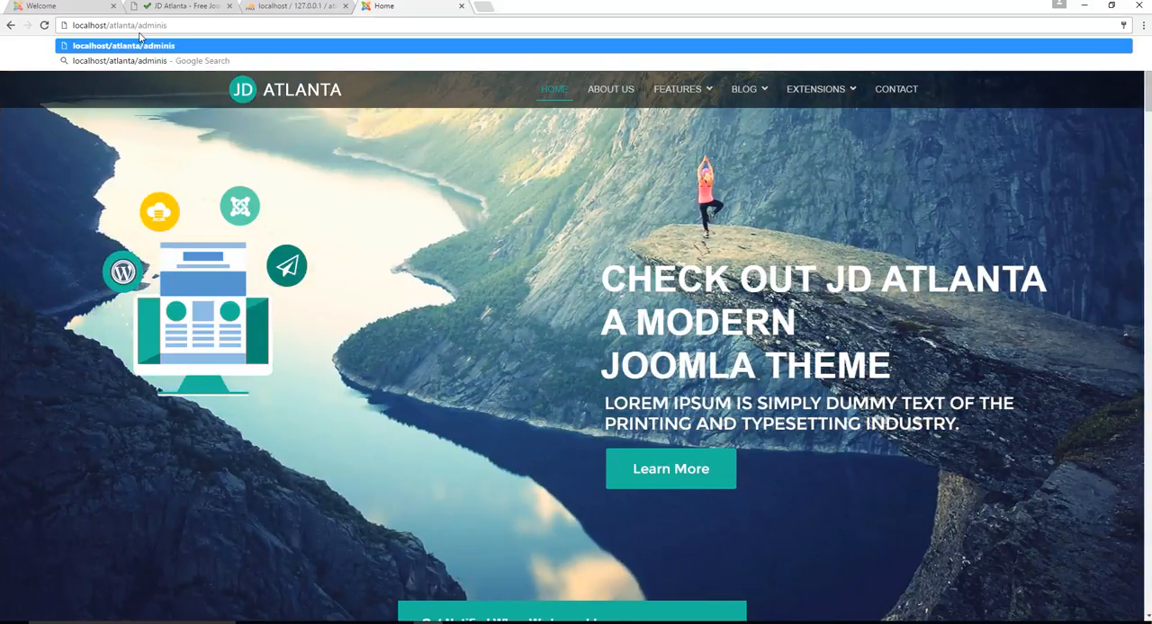
type("trator")
key("Return")
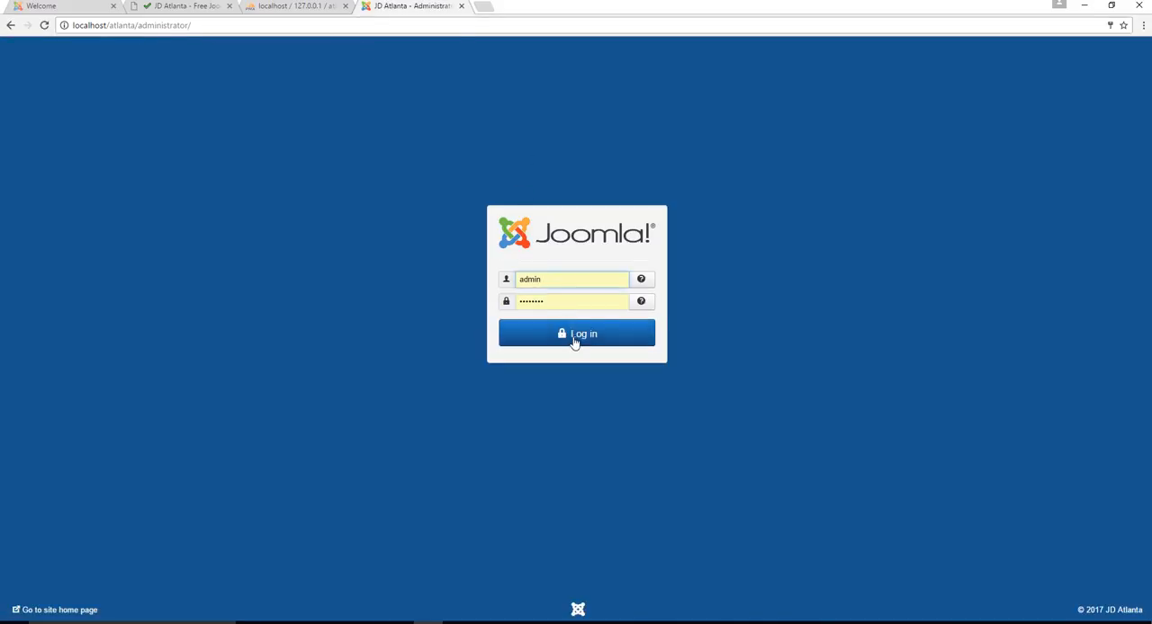
left_click(584, 334)
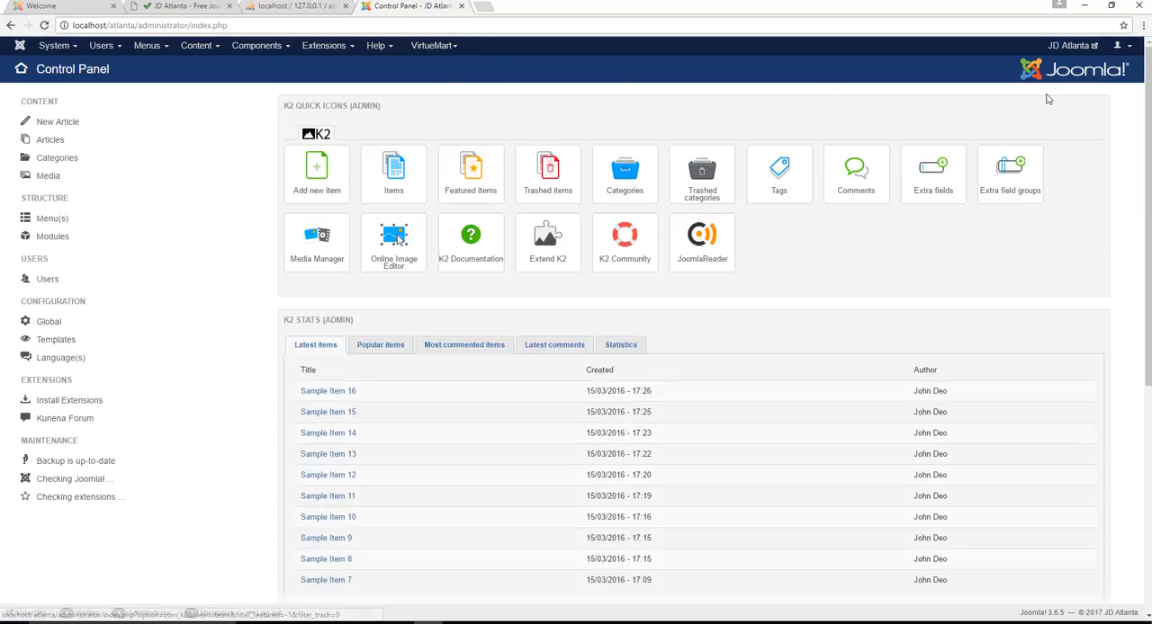
Open the JD Atlanta front-end in a separate tab from the control panel, reload it, and look over the home page's upper sections
left_click(1067, 46)
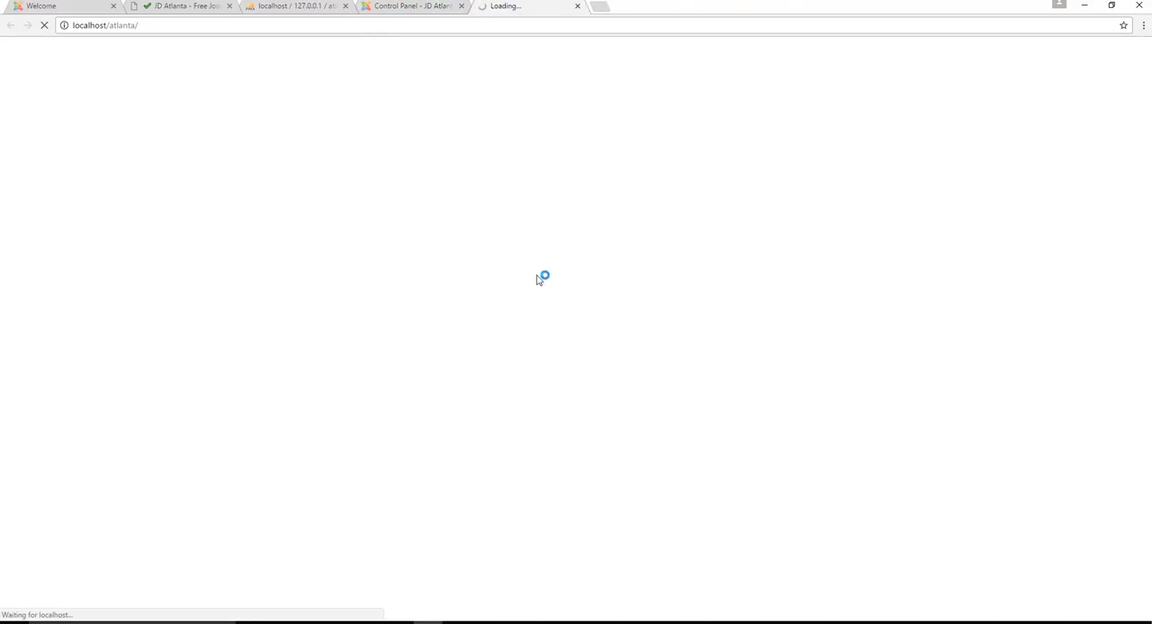
left_click(418, 11)
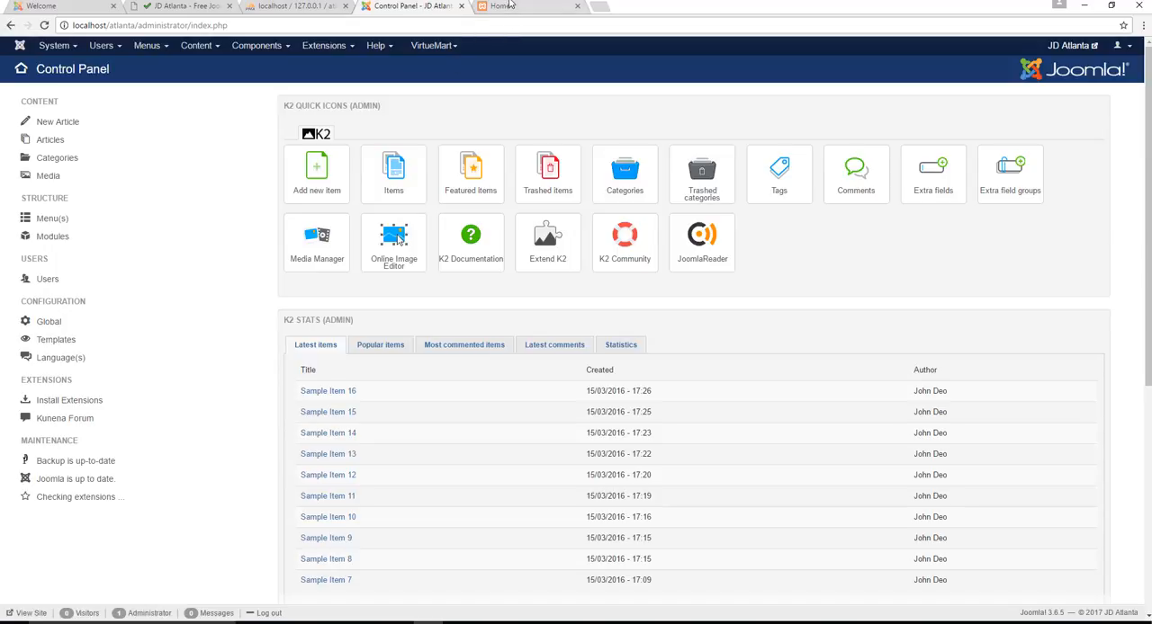
left_click(509, 6)
scroll(251, 227, "down", 8)
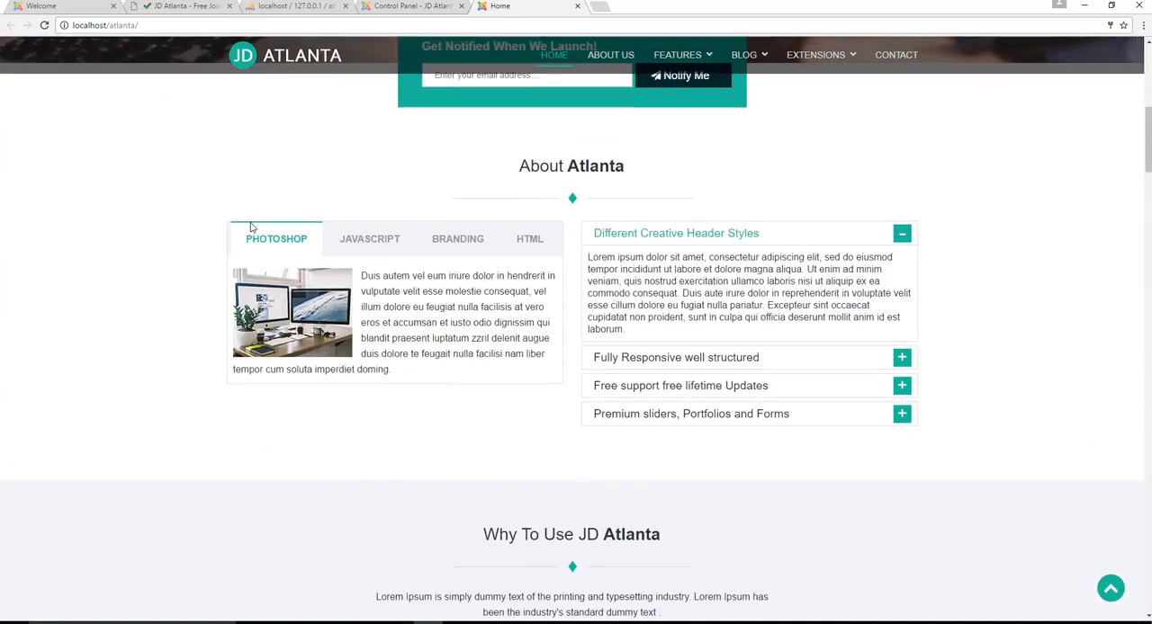
scroll(547, 200, "up", 8)
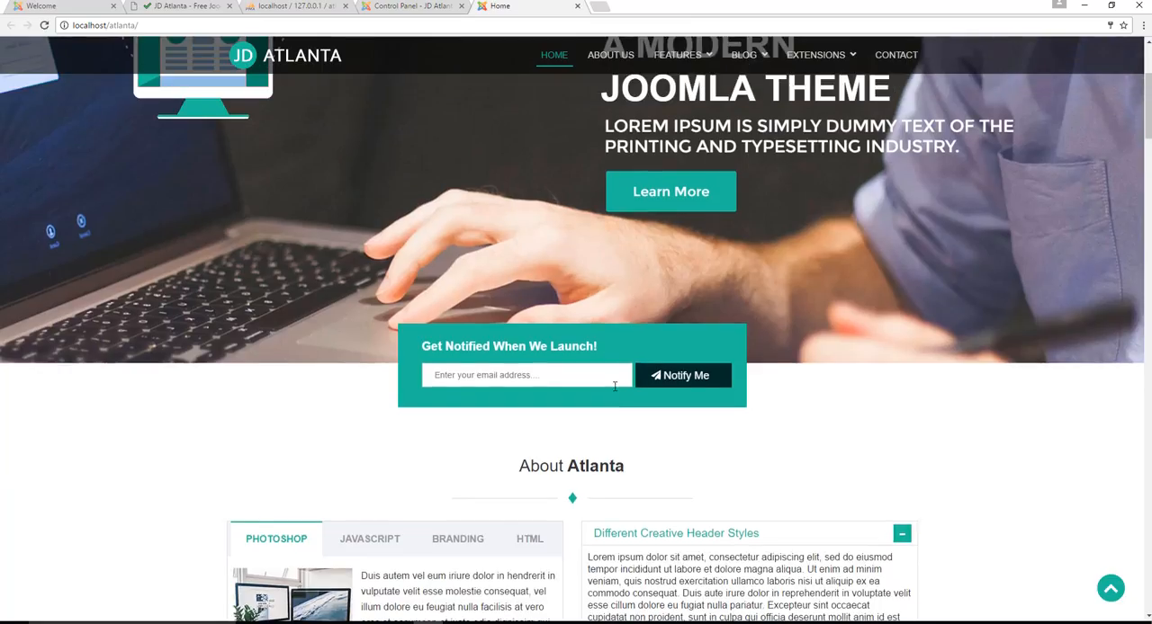
key("F5")
scroll(620, 351, "down", 10)
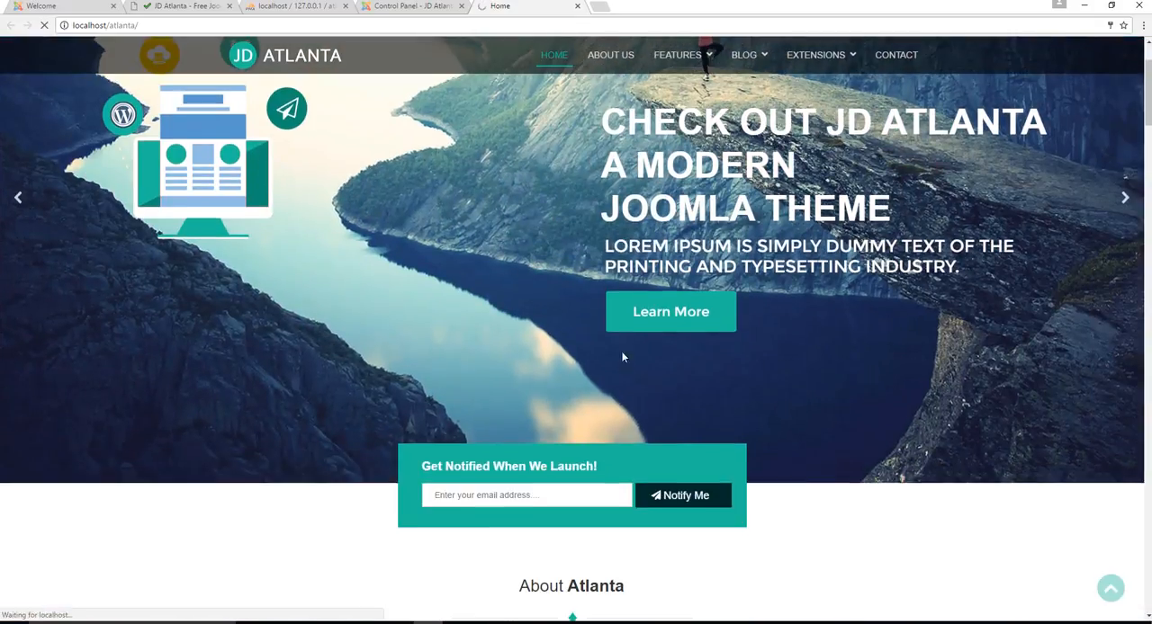
scroll(585, 357, "up", 5)
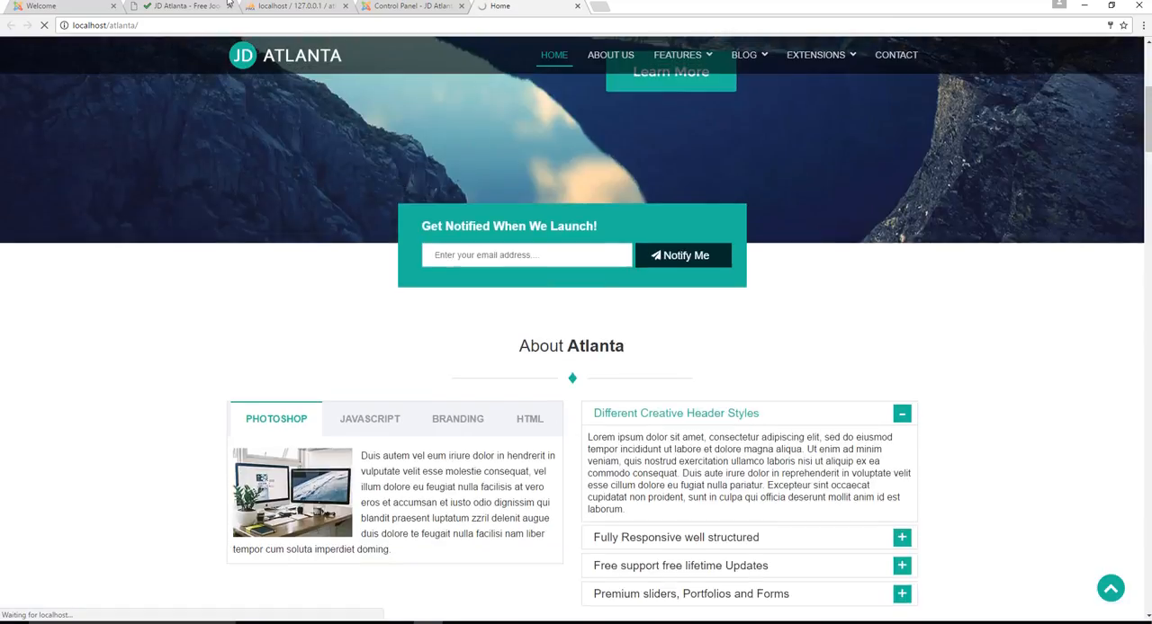
Return to the administrator area, open the article list, and look through the sample articles
left_click(416, 6)
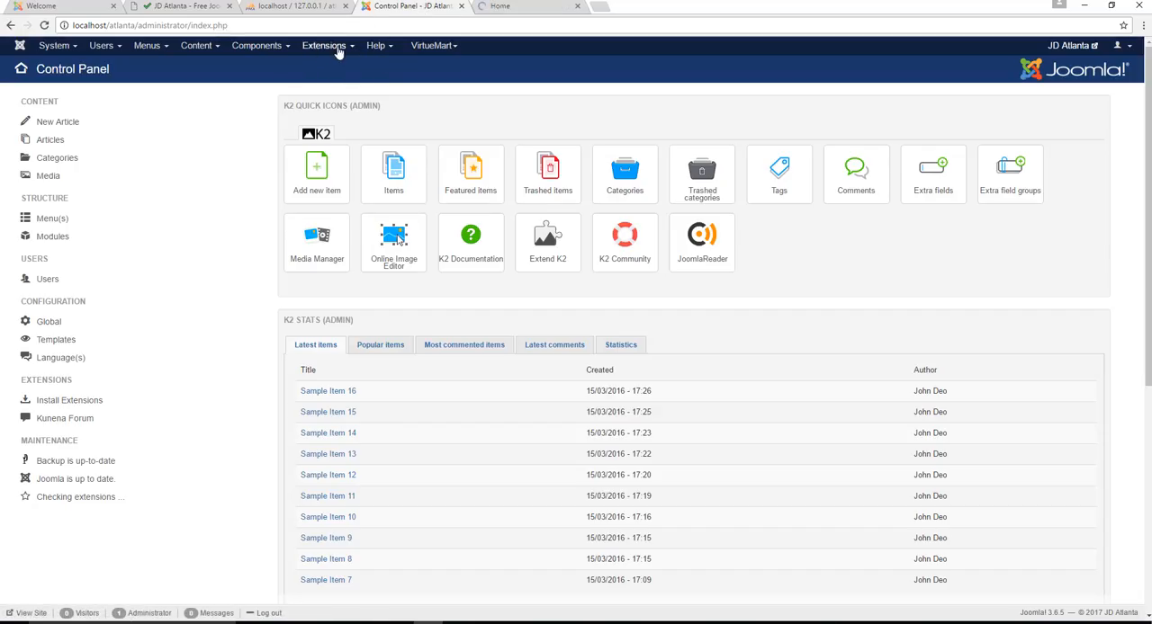
left_click(198, 45)
left_click(203, 68)
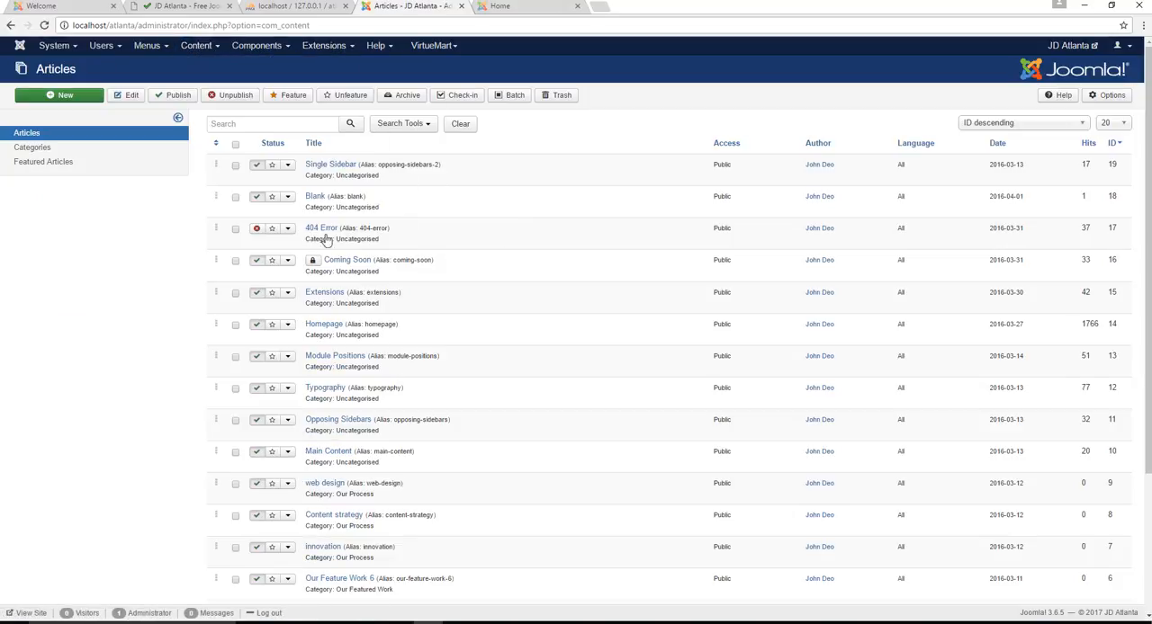
scroll(423, 252, "down", 3)
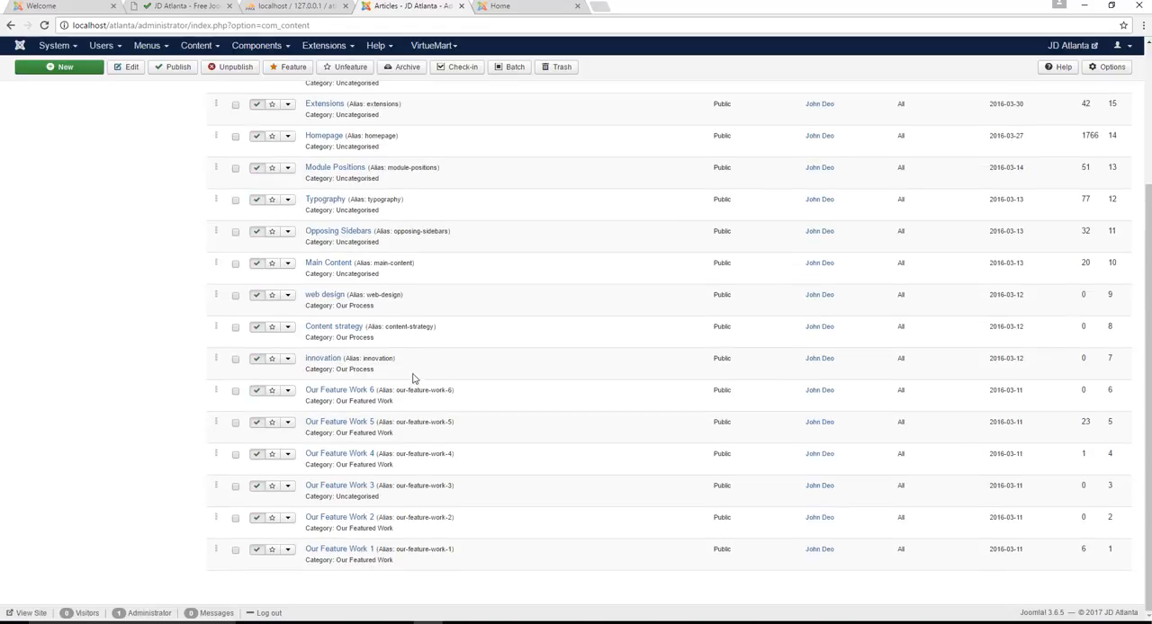
scroll(426, 382, "up", 2)
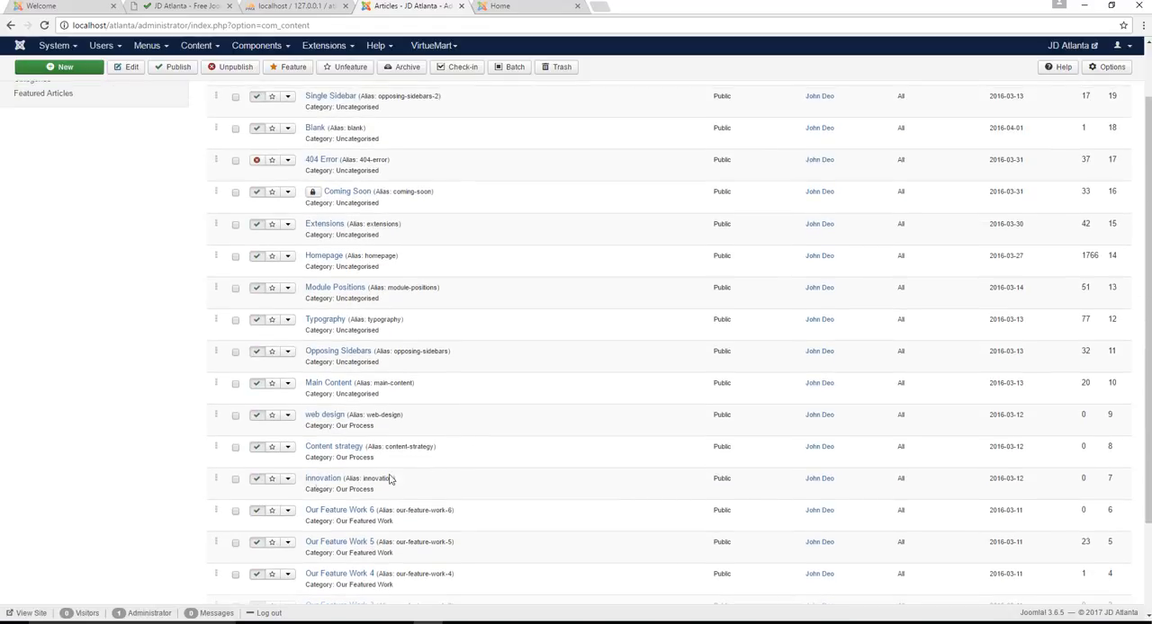
View the front-end home page down to the feature work gallery and filter the gallery by Web Design
left_click(520, 6)
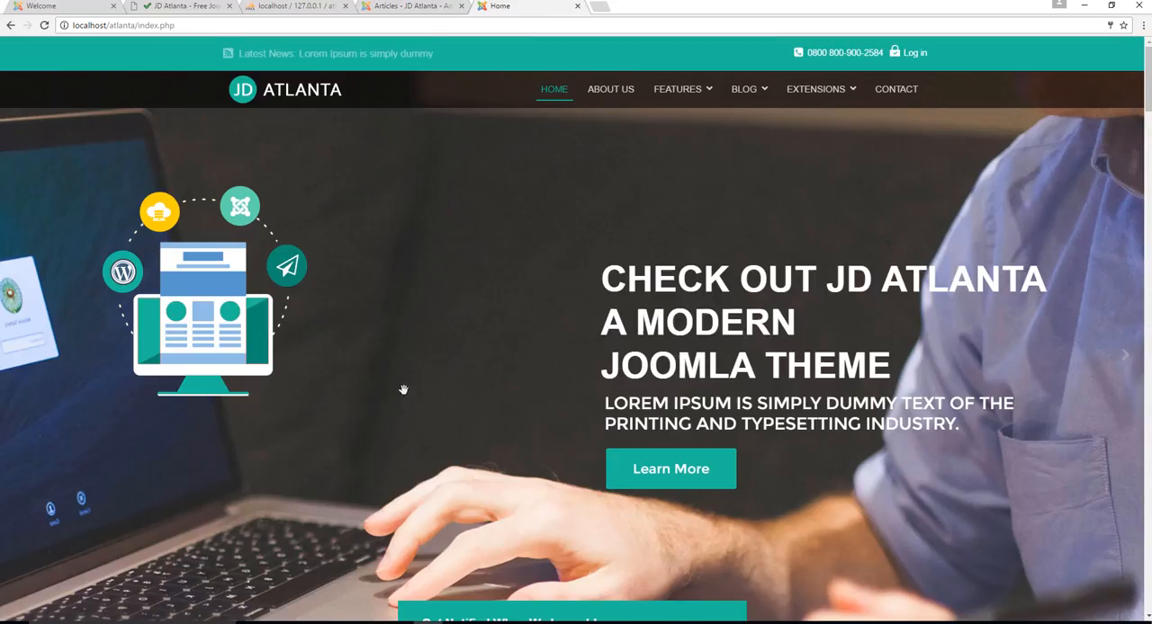
scroll(577, 317, "down", 3)
scroll(549, 459, "down", 1)
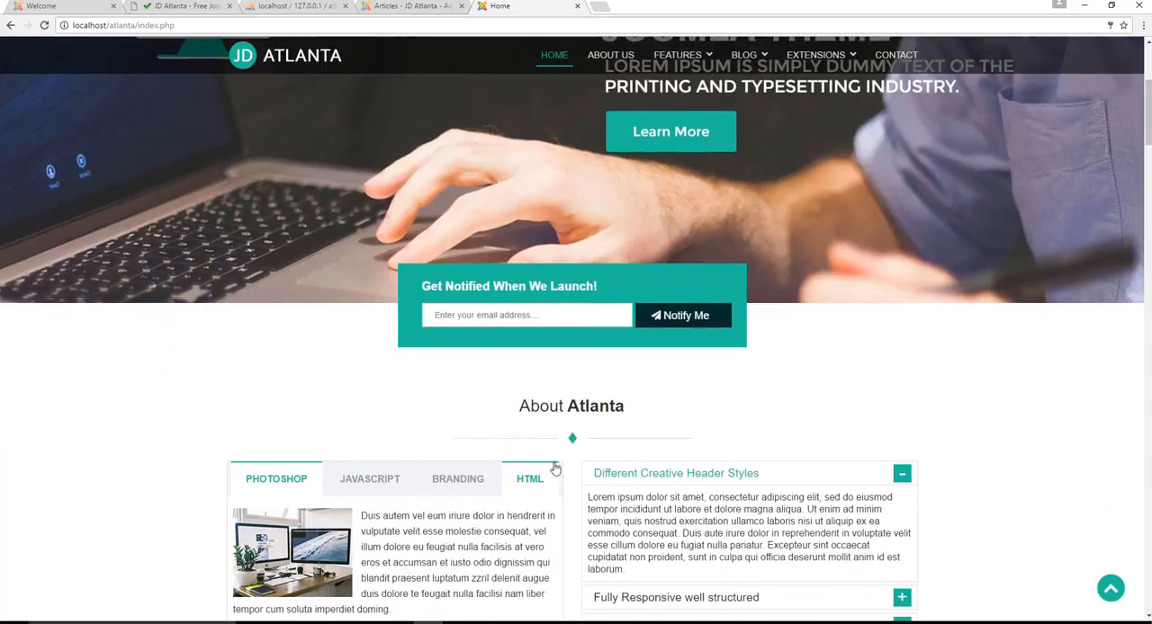
scroll(584, 440, "down", 5)
scroll(618, 415, "down", 10)
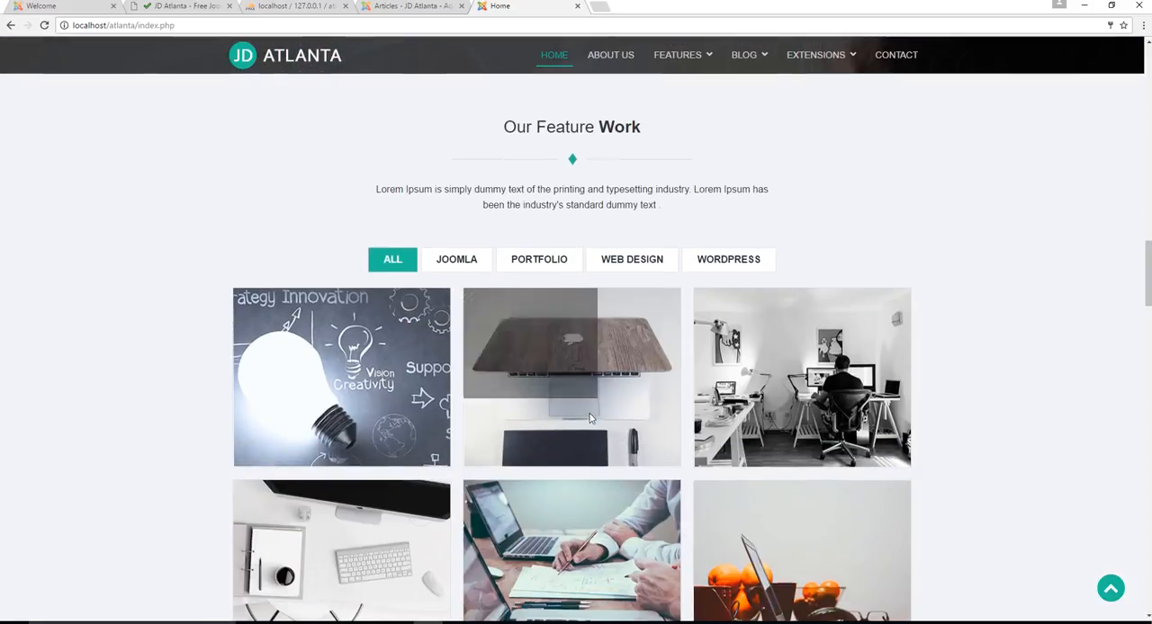
left_click(617, 273)
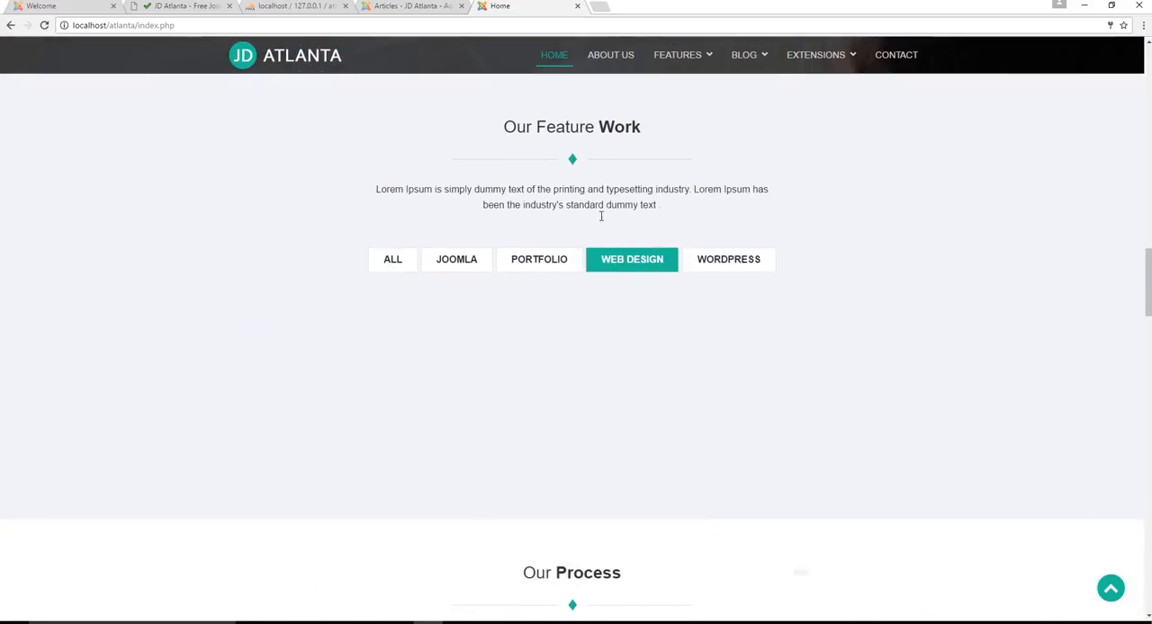
Open the Homepage article in the administrator area, examine its HTML source code, and close it without saving
left_click(420, 8)
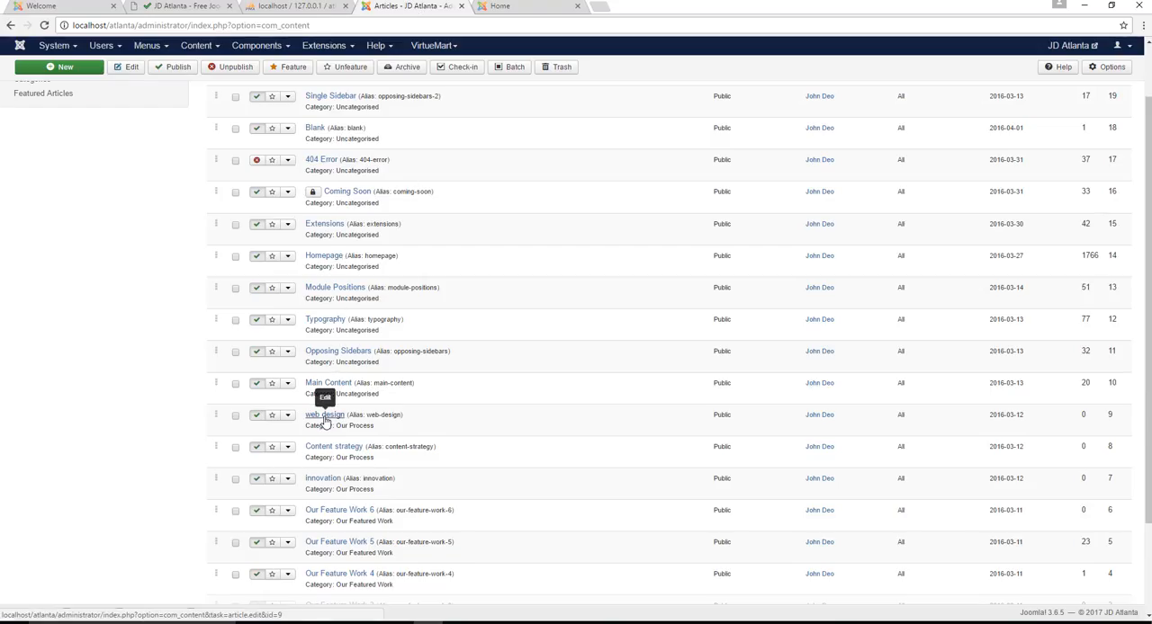
left_click(322, 257)
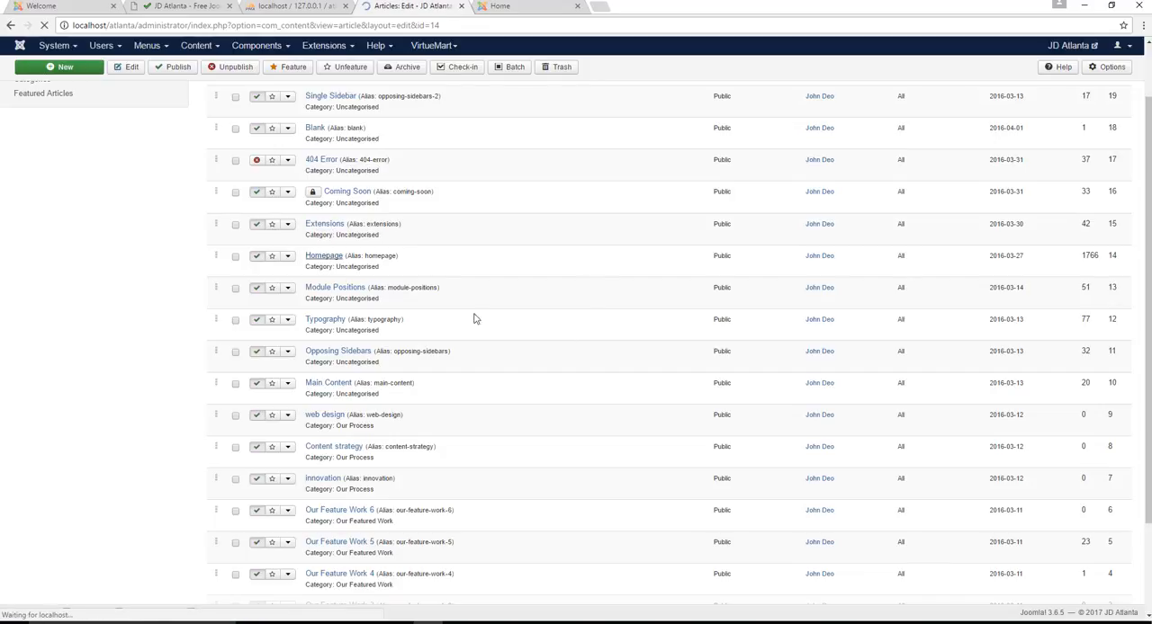
left_click(182, 329)
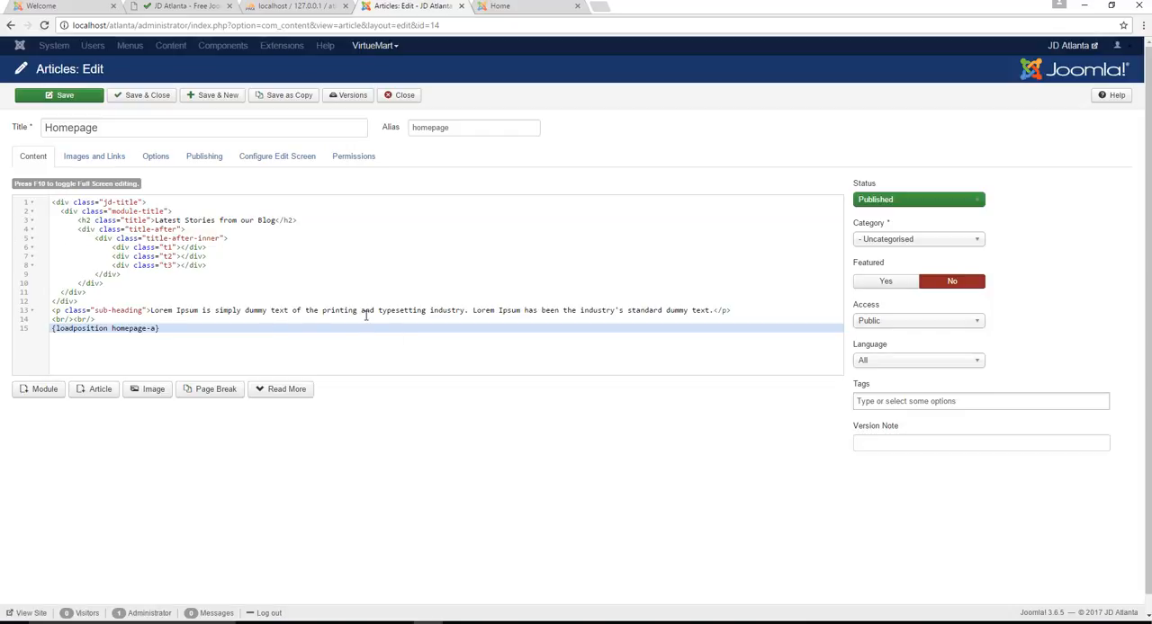
left_click_drag(184, 347, 36, 203)
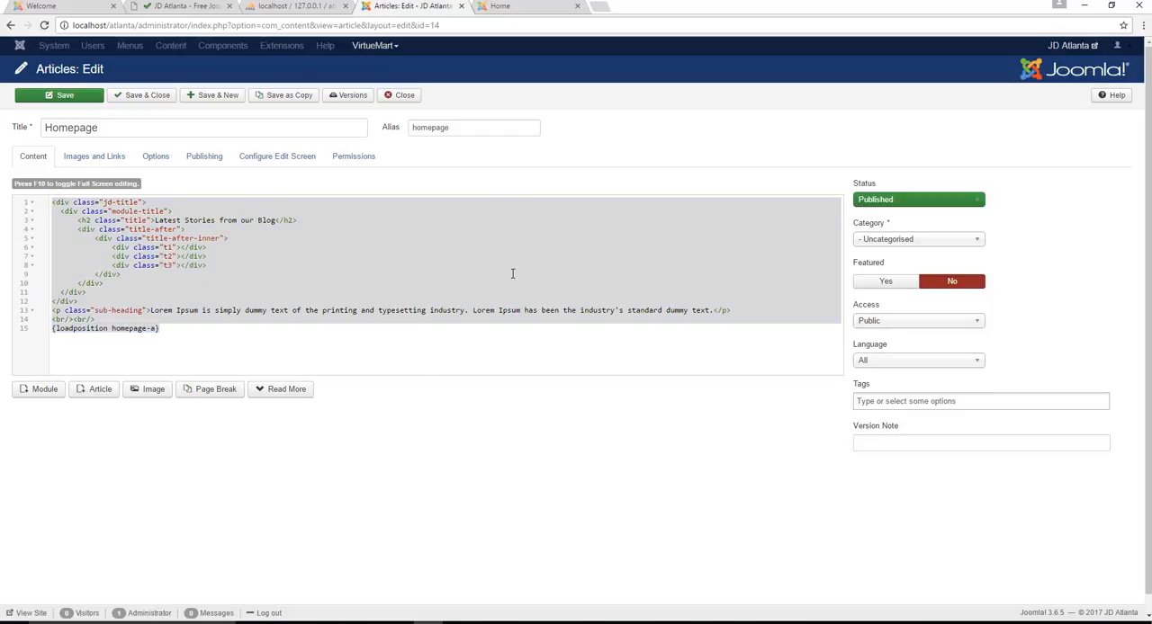
left_click(511, 347)
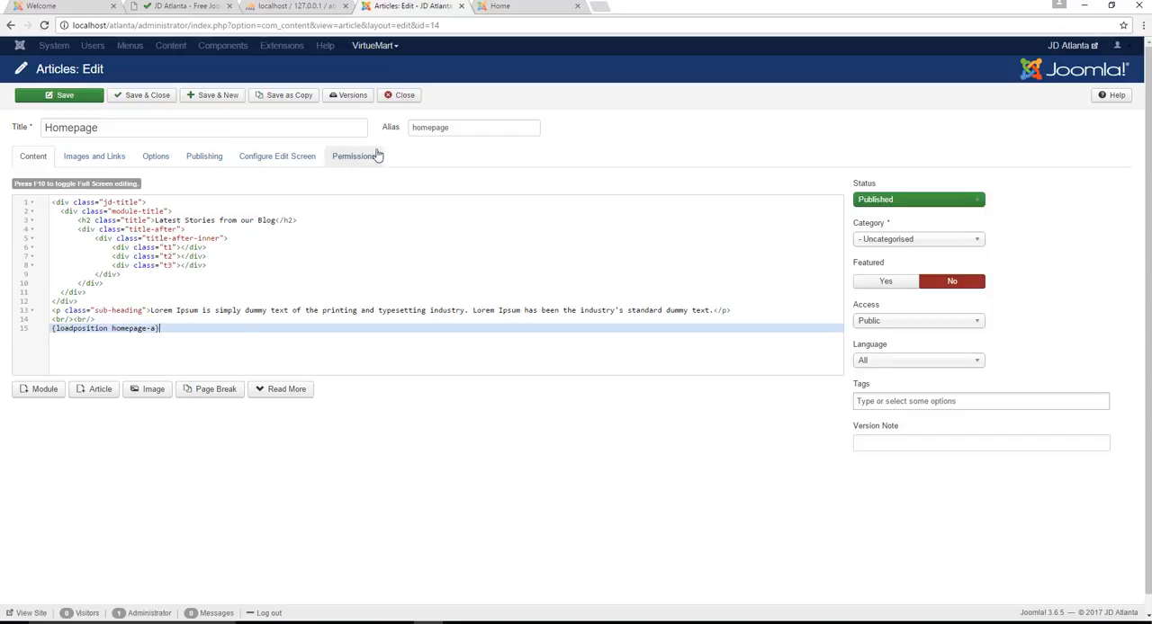
left_click(401, 97)
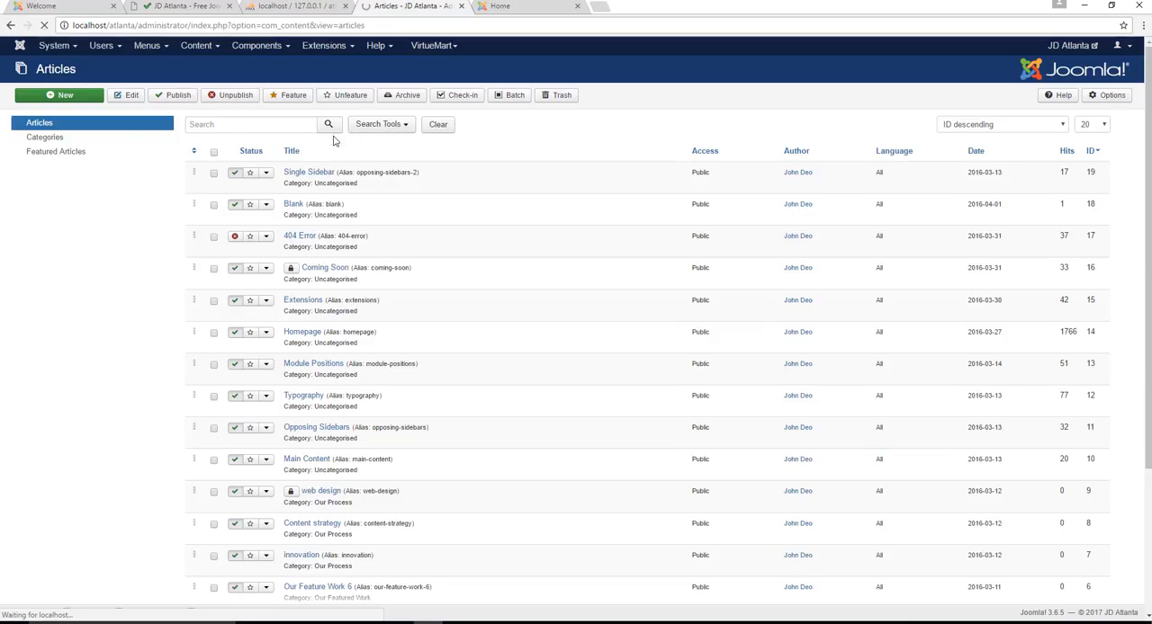
Set the Default Editor to Editor - TinyMCE in the Global Configuration, then save and close it
left_click(54, 45)
left_click(62, 92)
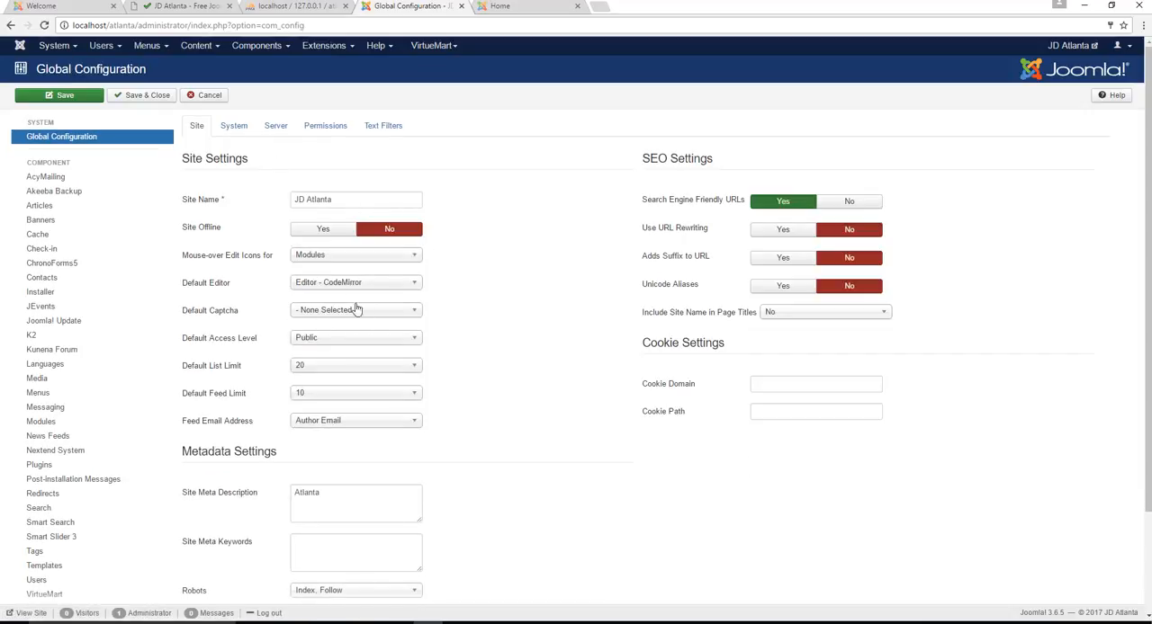
left_click(345, 286)
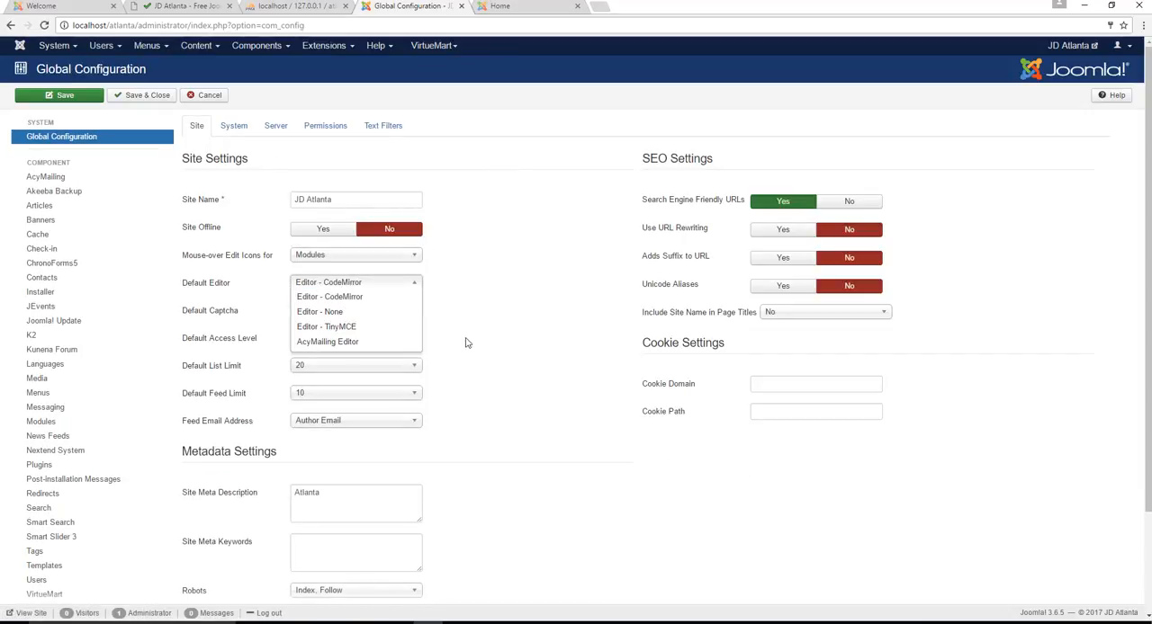
left_click(351, 327)
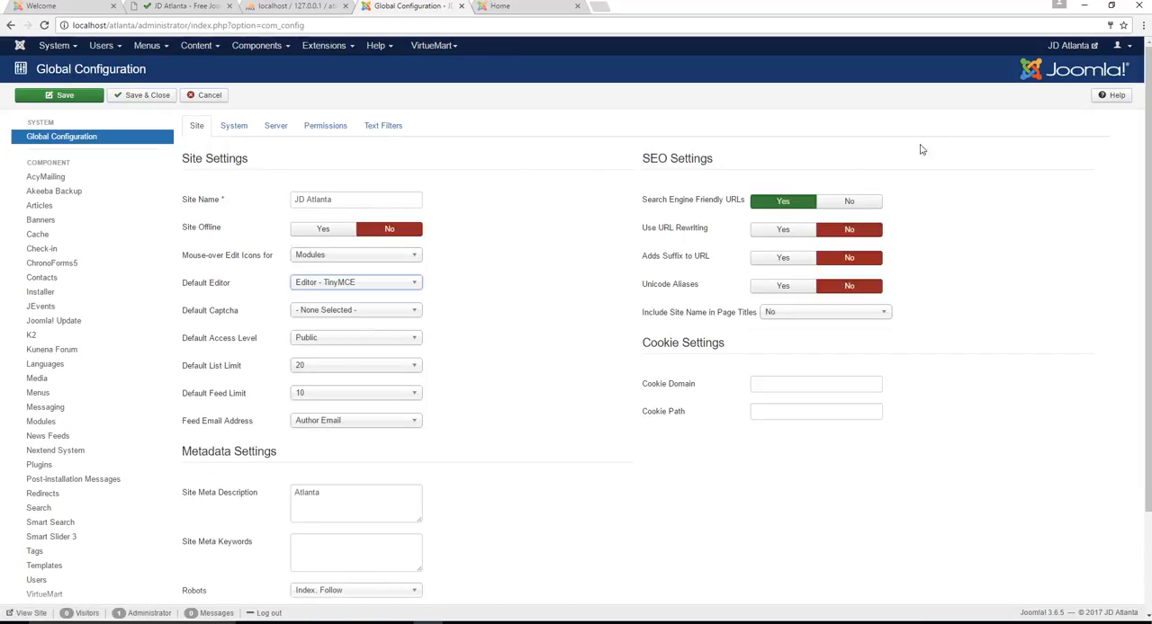
left_click(151, 95)
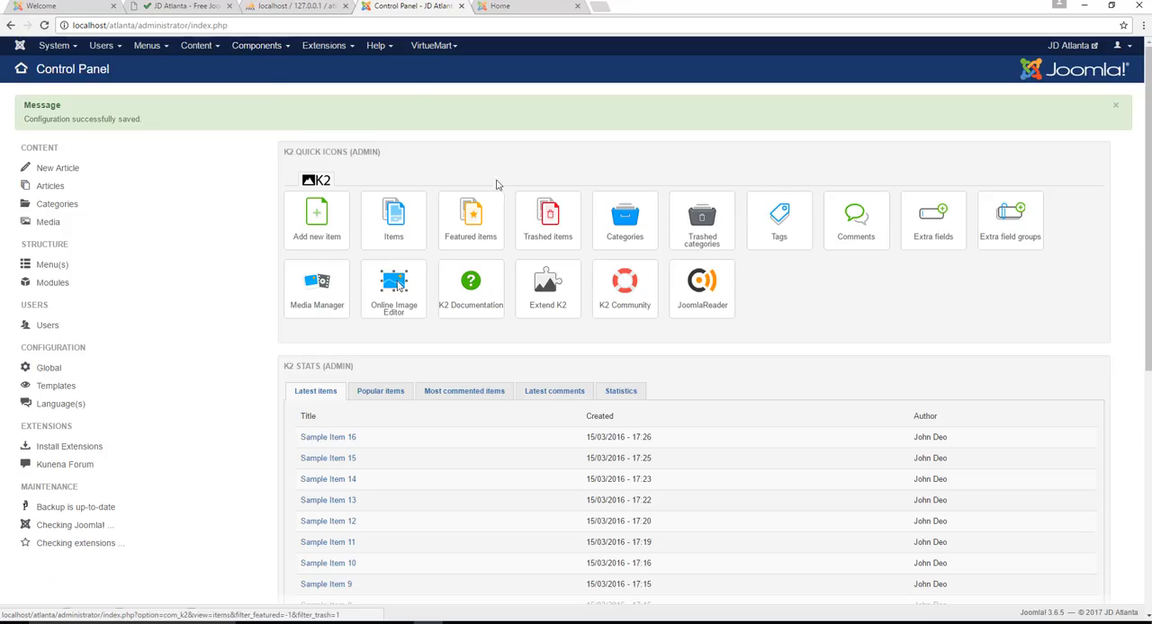
Open the Homepage article from the article list and examine its content in the TinyMCE editor
left_click(198, 45)
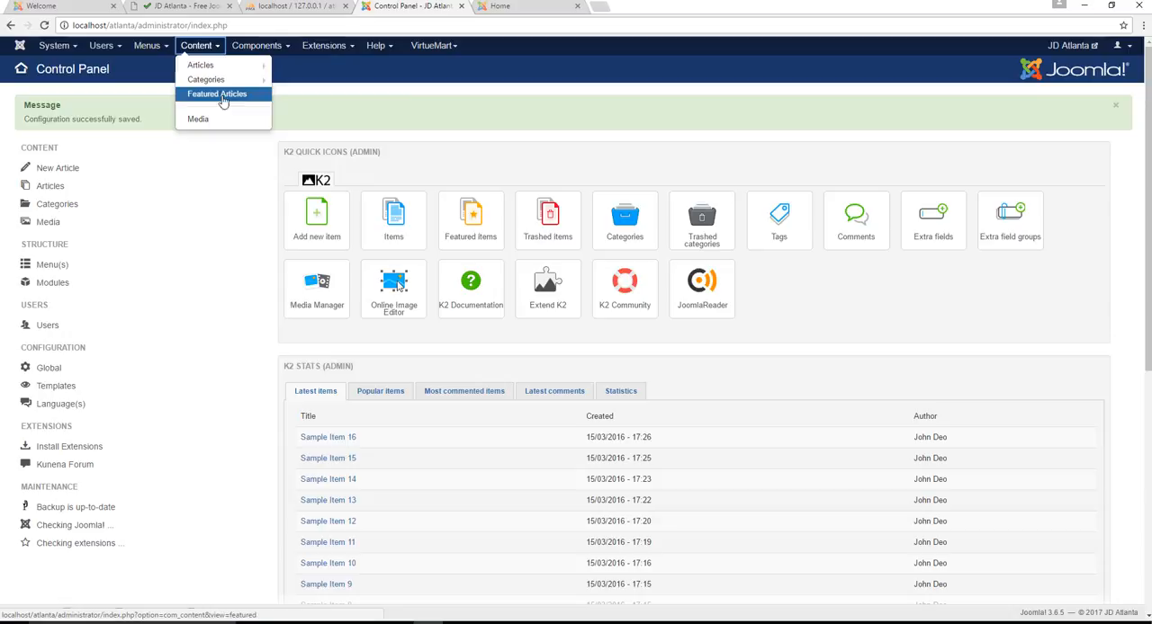
left_click(200, 66)
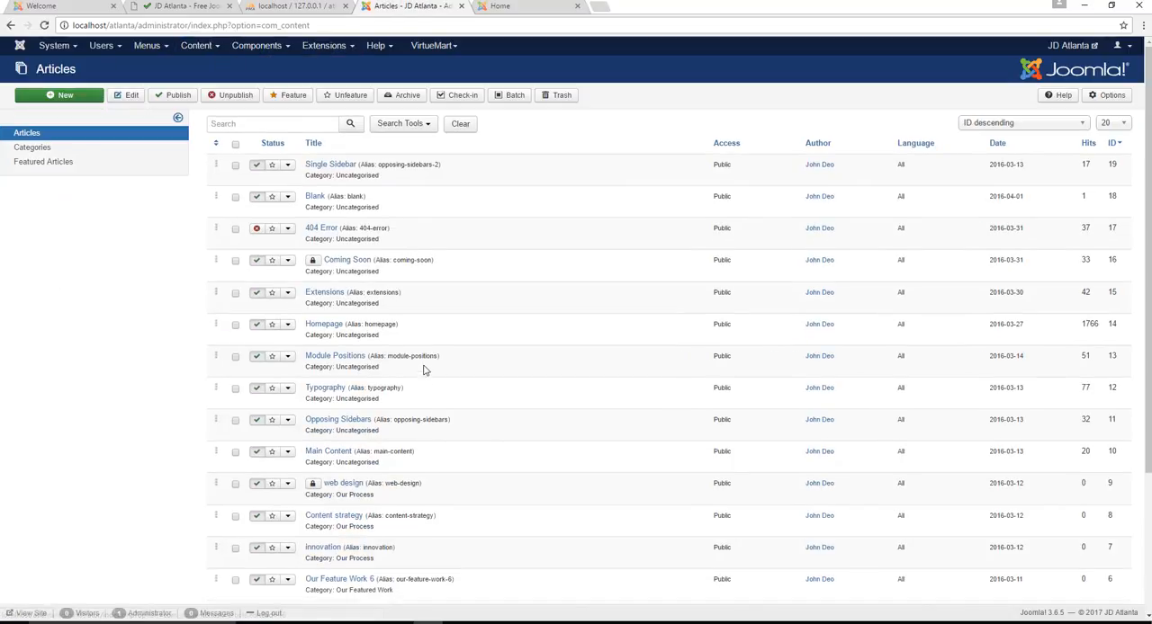
left_click(328, 327)
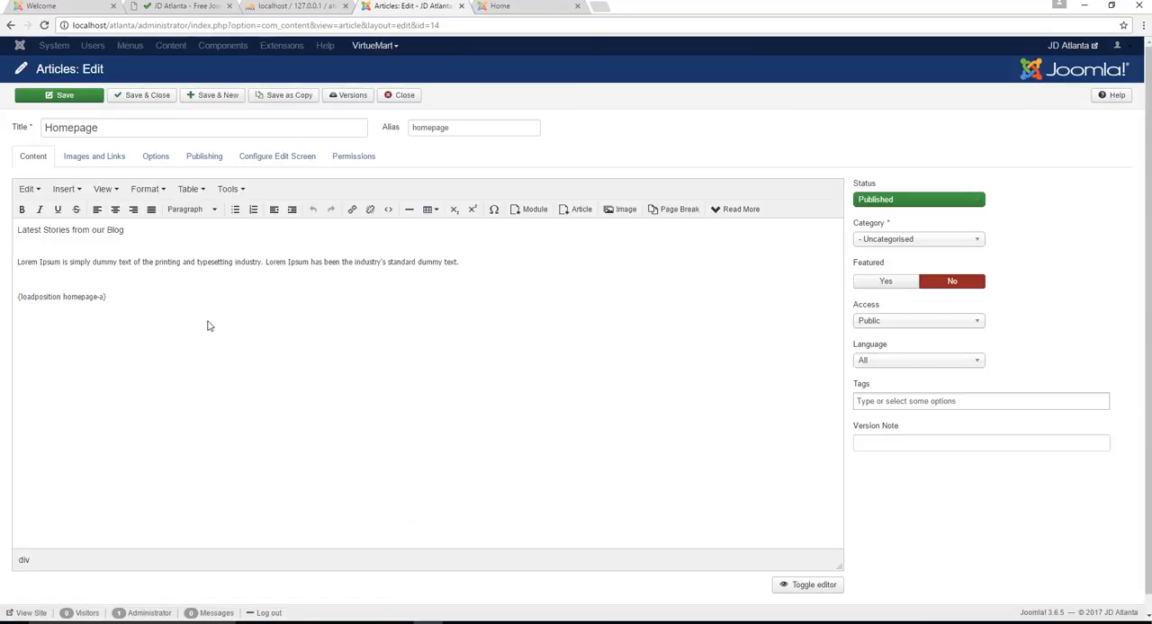
left_click_drag(253, 374, 2, 216)
left_click(233, 412)
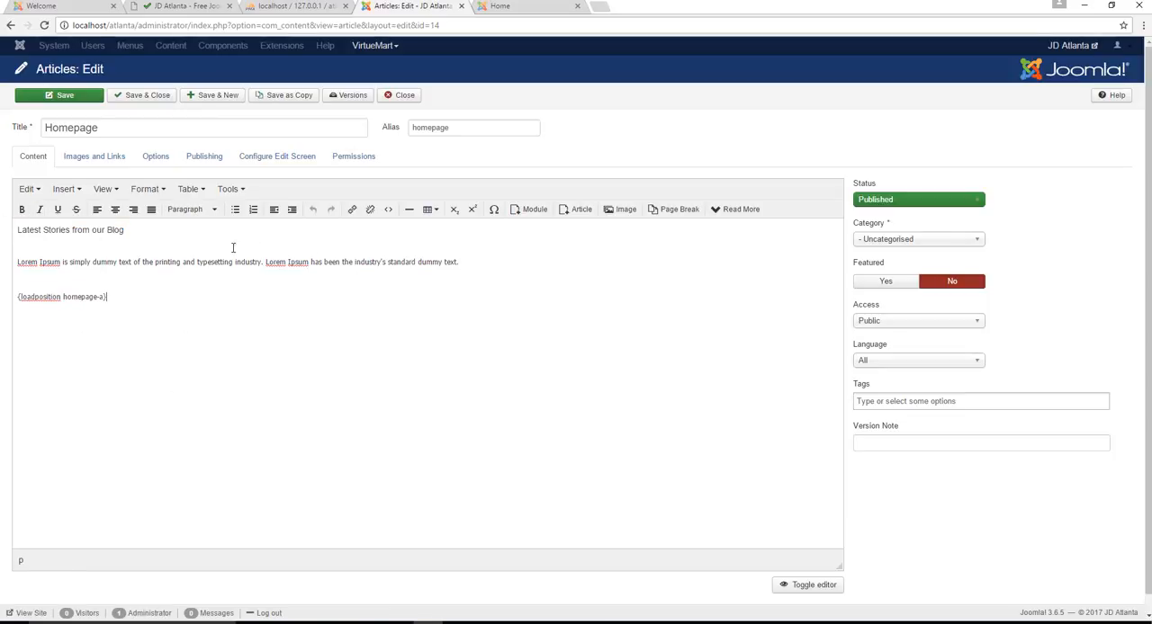
Switch to the front-end tab and look over the home page's process and about sections
left_click(508, 4)
scroll(520, 367, "down", 5)
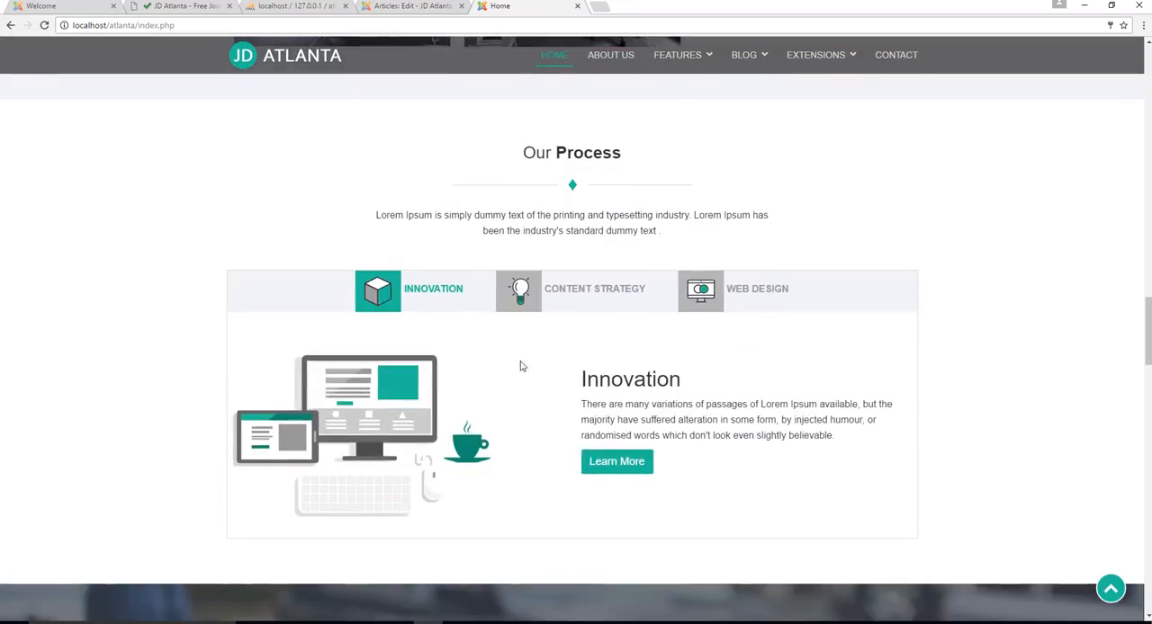
scroll(520, 366, "down", 3)
scroll(495, 363, "up", 10)
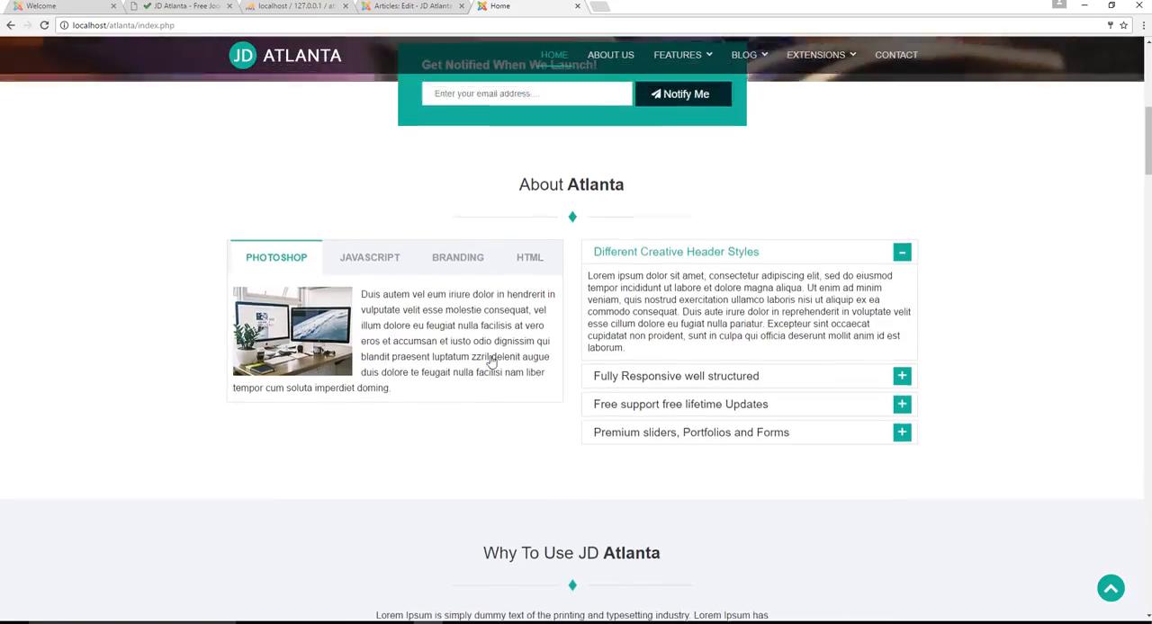
Return to the Homepage article open in the administrator area, then save and close it
scroll(491, 363, "up", 5)
left_click(411, 7)
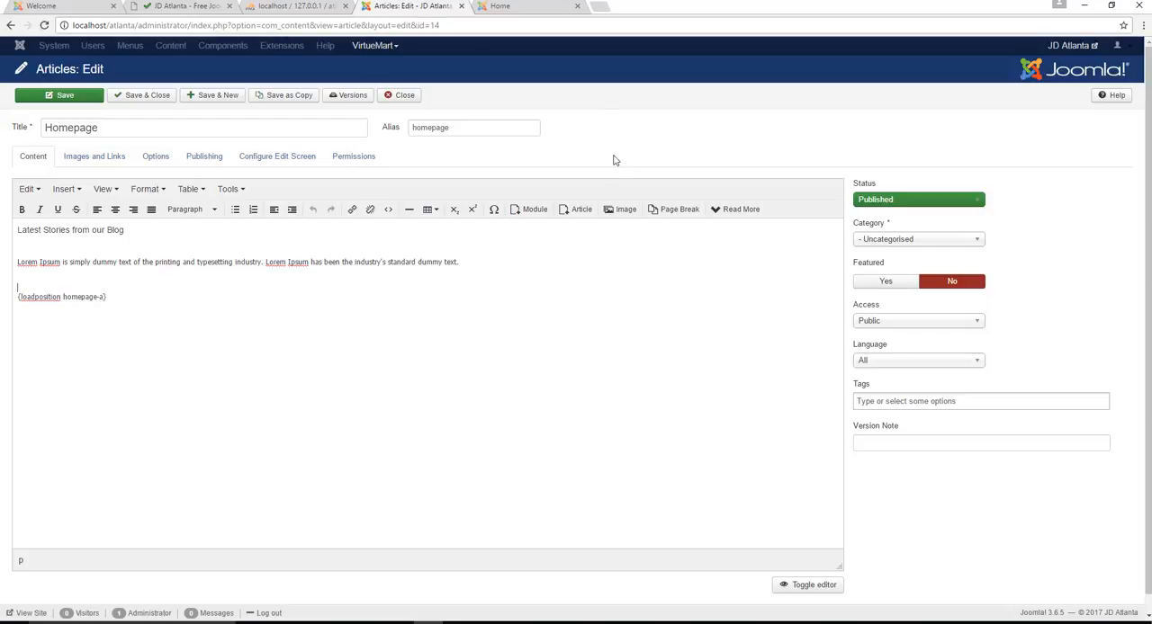
left_click(142, 95)
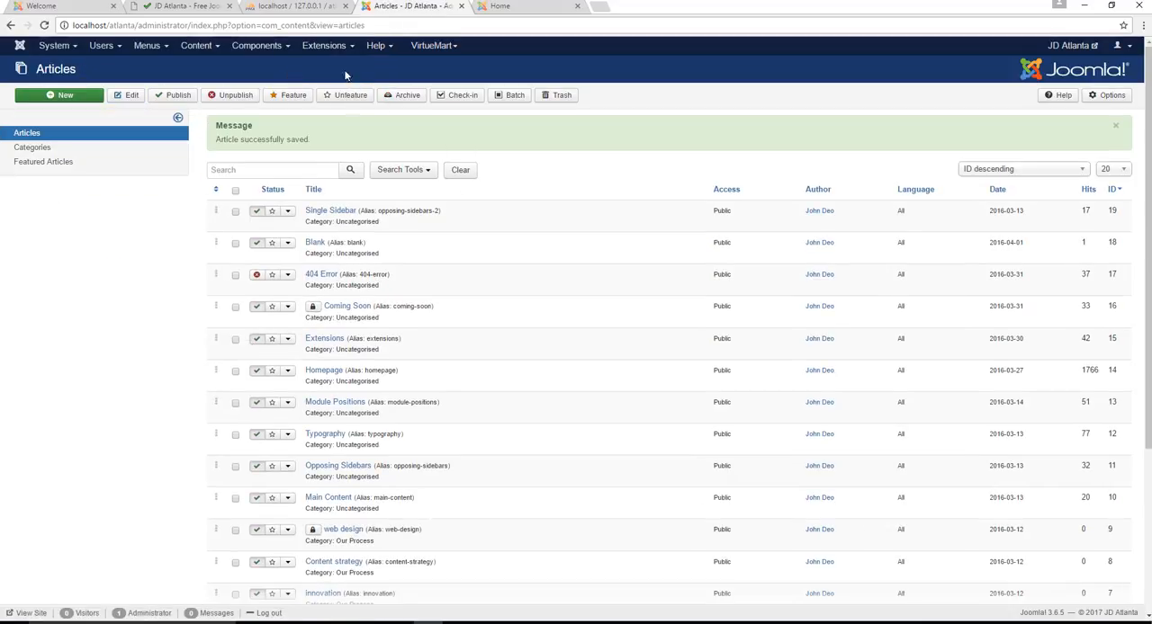
Open the site templates' options, set Preview Module Positions to Enabled, and save and close the options
left_click(335, 47)
left_click(311, 119)
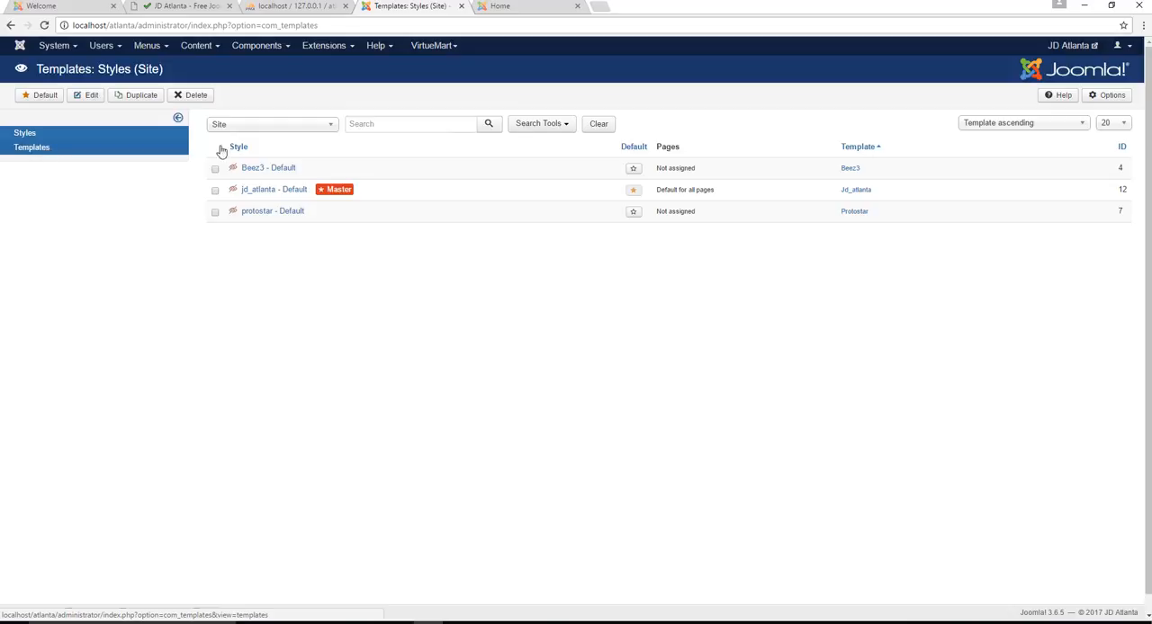
left_click(45, 149)
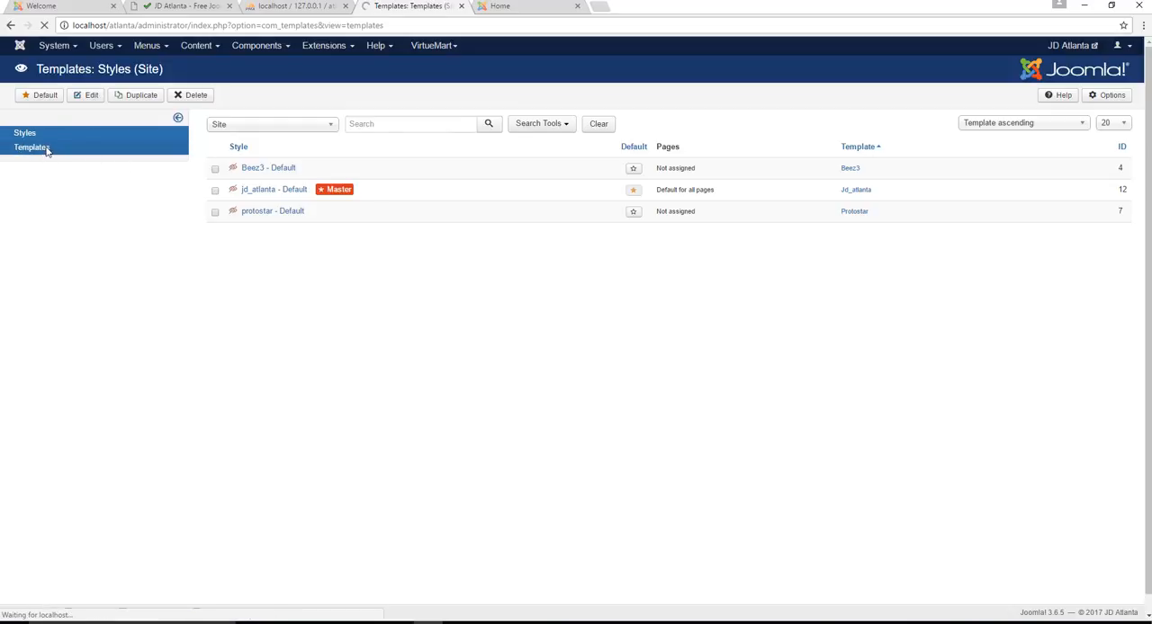
left_click(1109, 95)
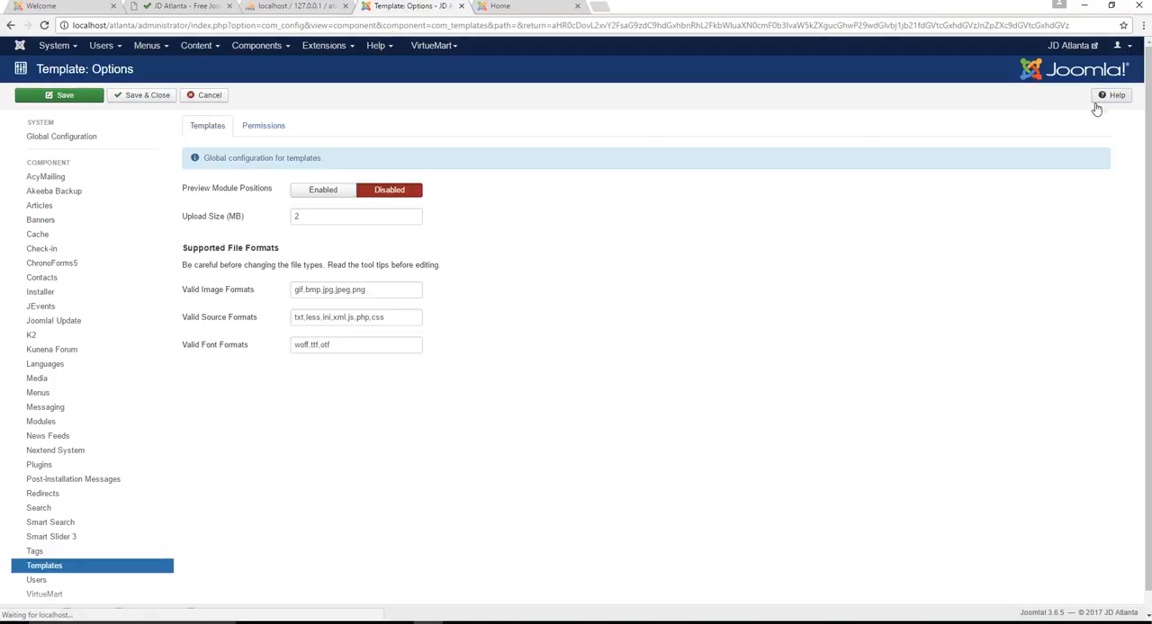
left_click(322, 190)
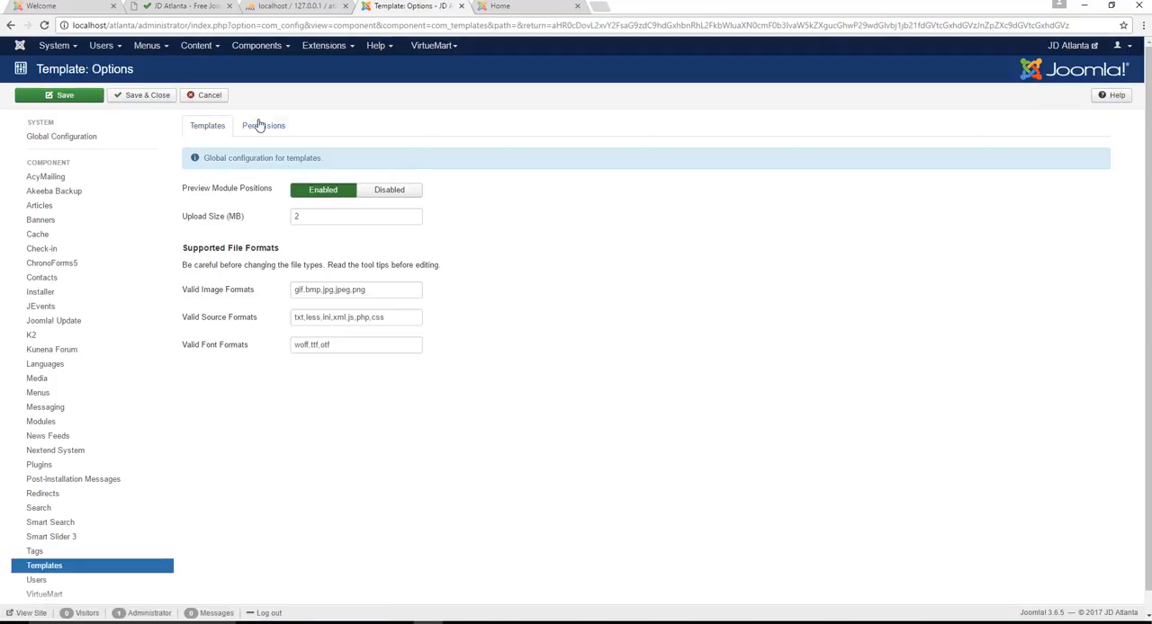
left_click(151, 97)
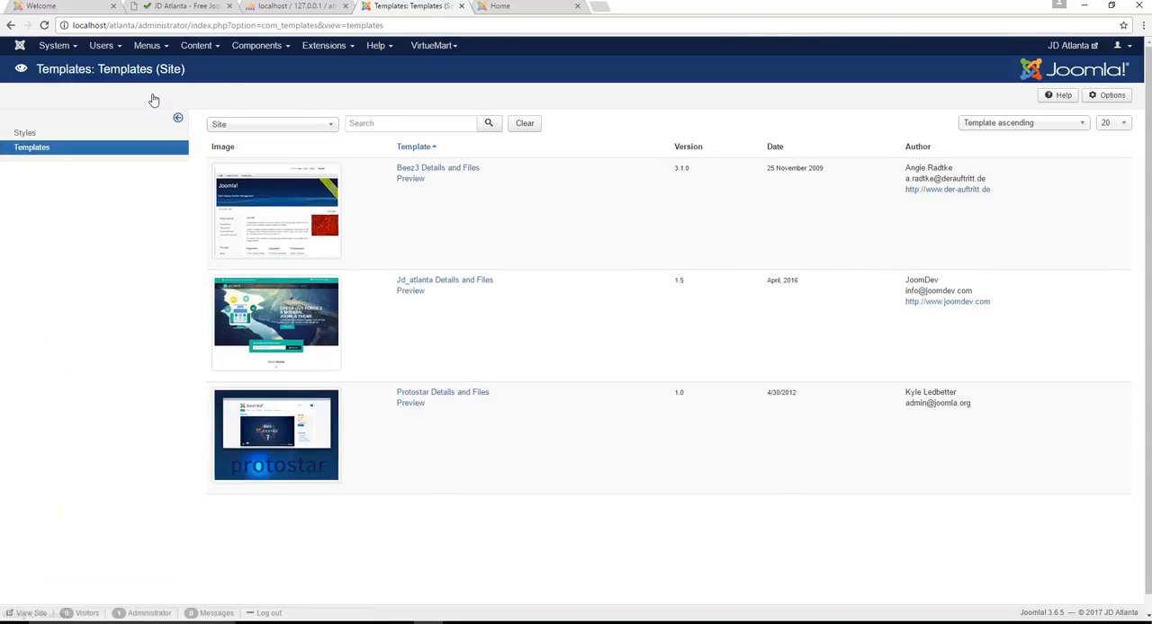
Preview the jd_atlanta - Default template style and look over the module positions outlined on the home page
left_click(31, 149)
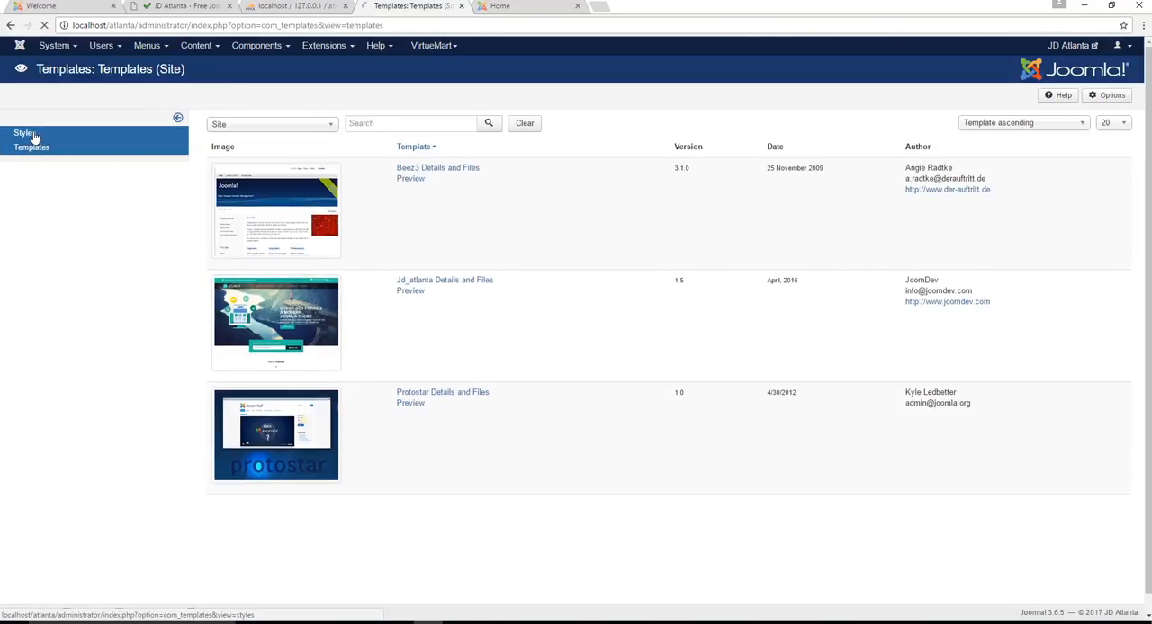
left_click(25, 133)
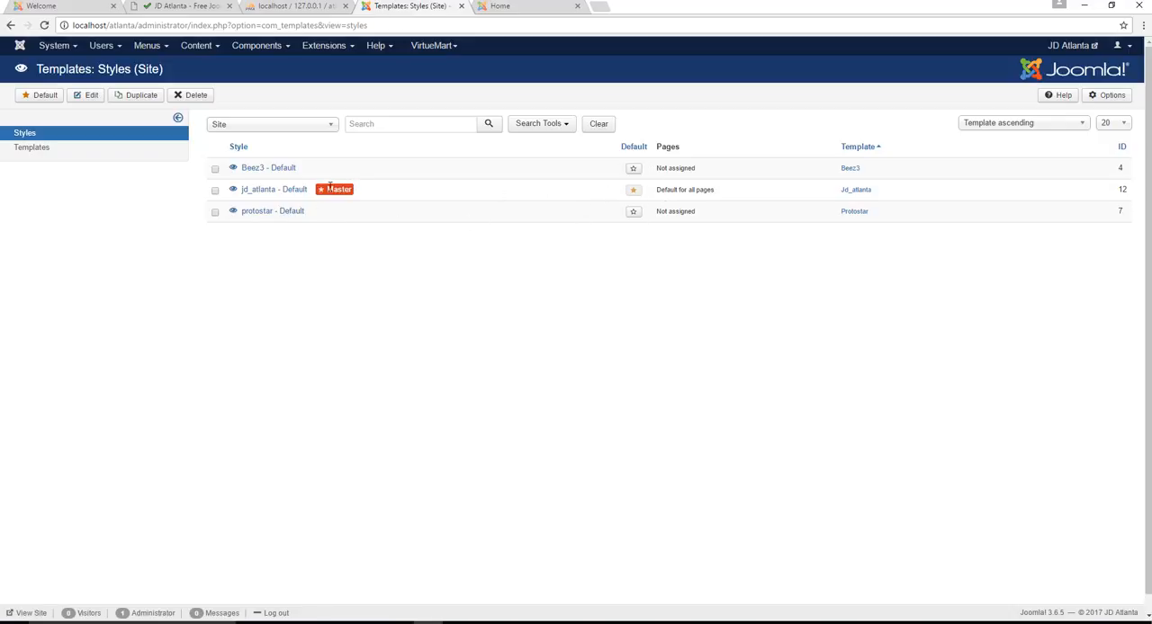
left_click(232, 189)
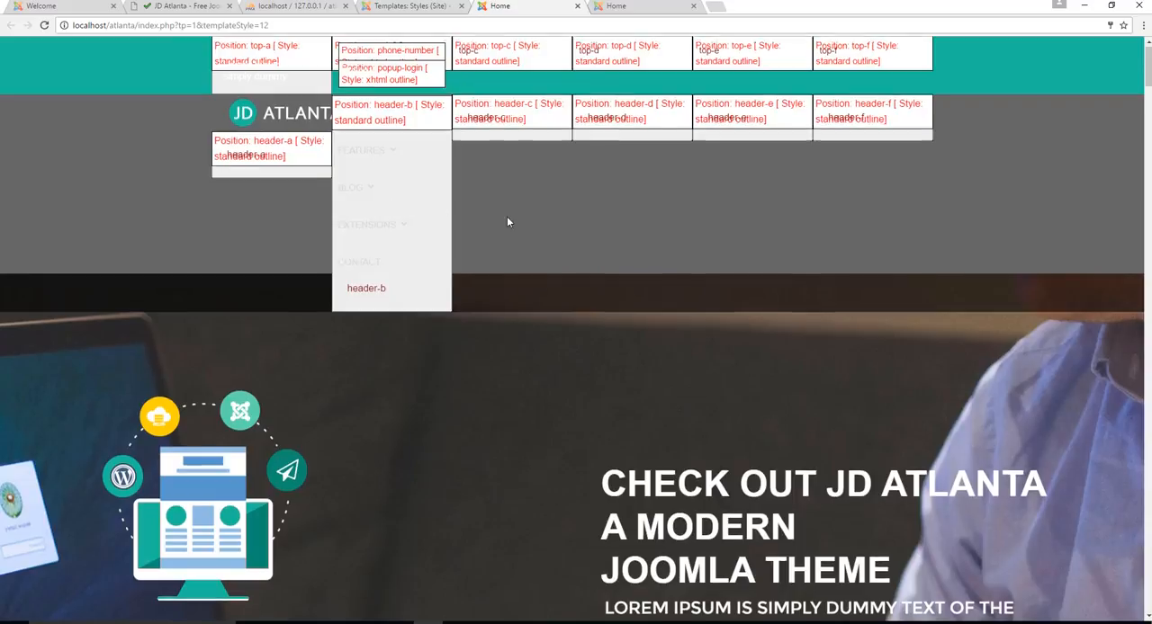
scroll(576, 229, "down", 5)
scroll(602, 227, "down", 1)
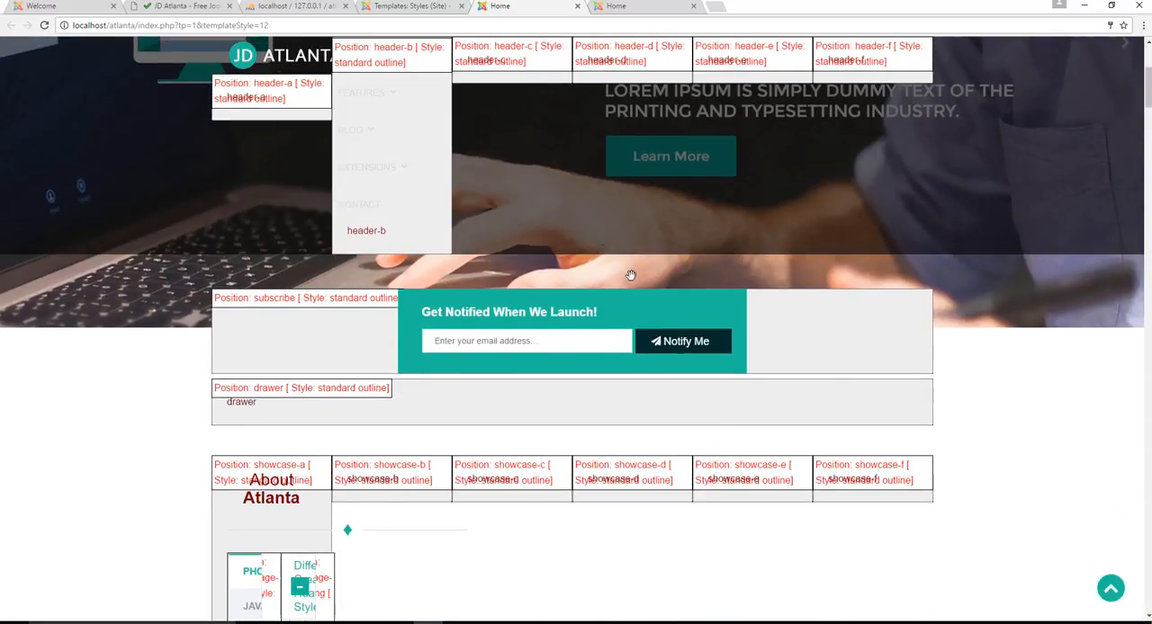
scroll(596, 253, "down", 2)
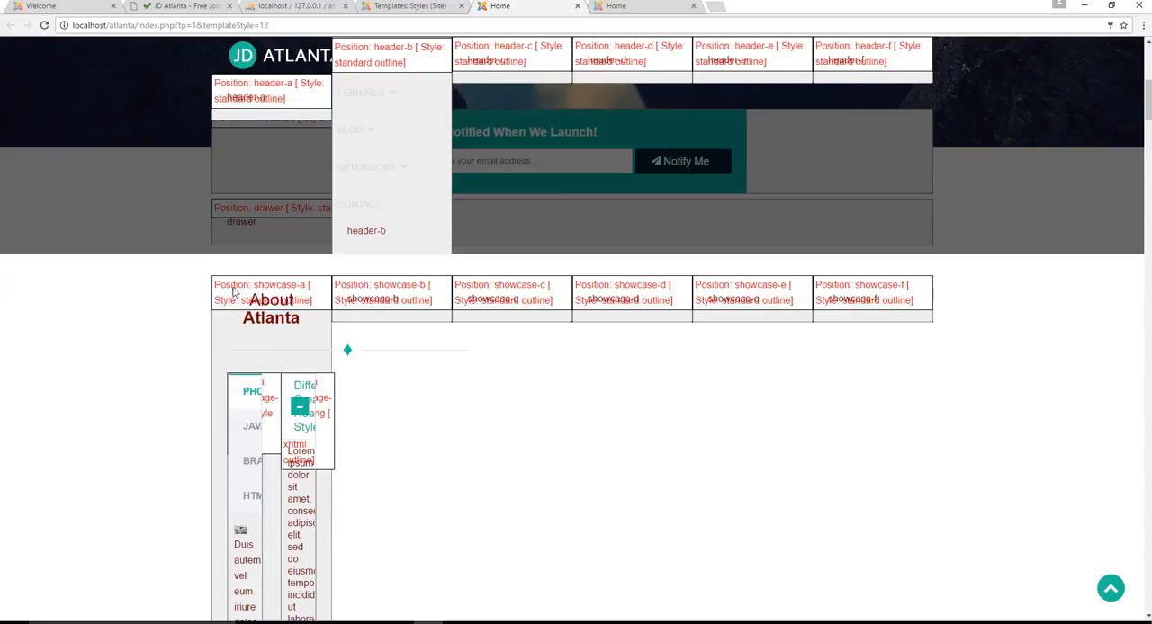
scroll(405, 350, "down", 10)
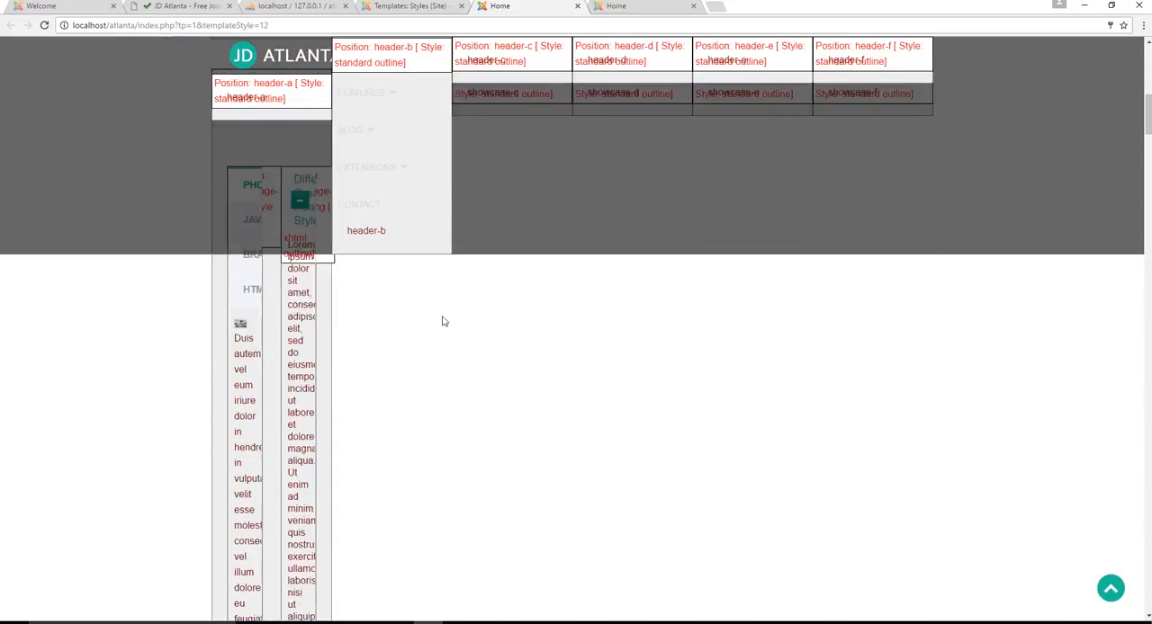
left_click_drag(1145, 187, 1123, 69)
Open the site module list in the administrator area and filter it by the homepage-a position
left_click(425, 7)
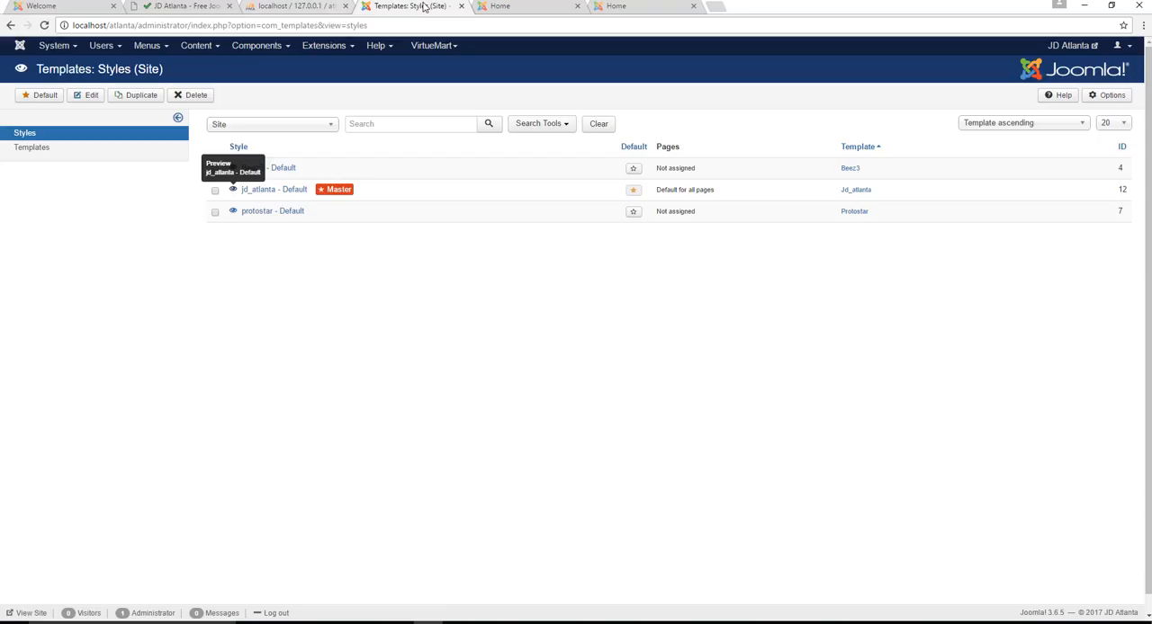
left_click(321, 47)
left_click(322, 91)
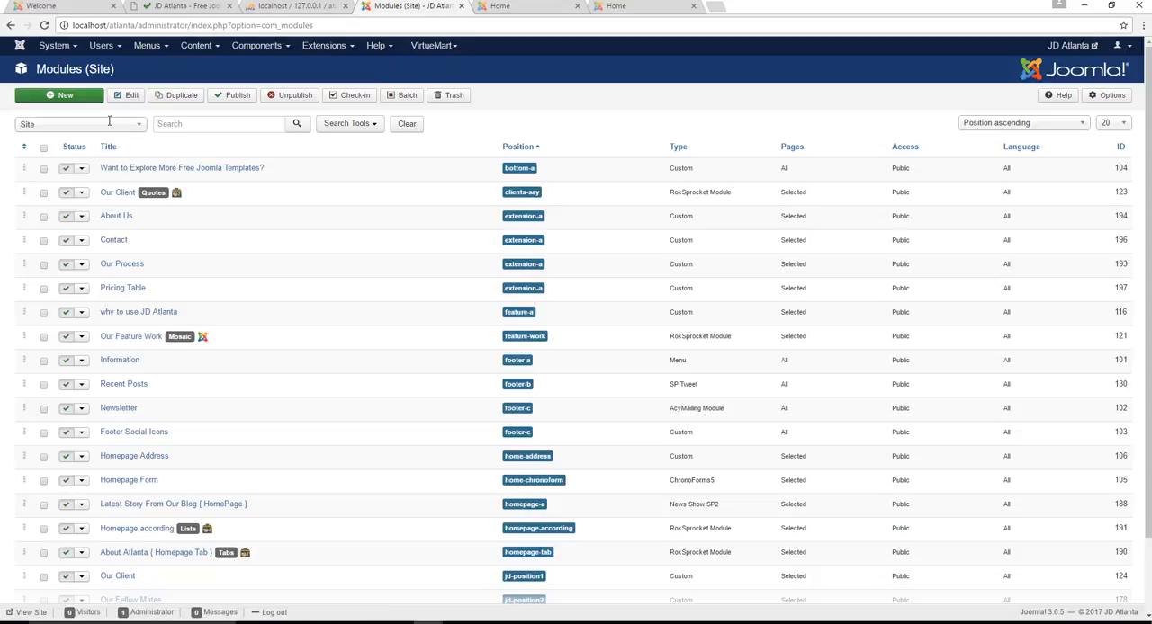
left_click(360, 129)
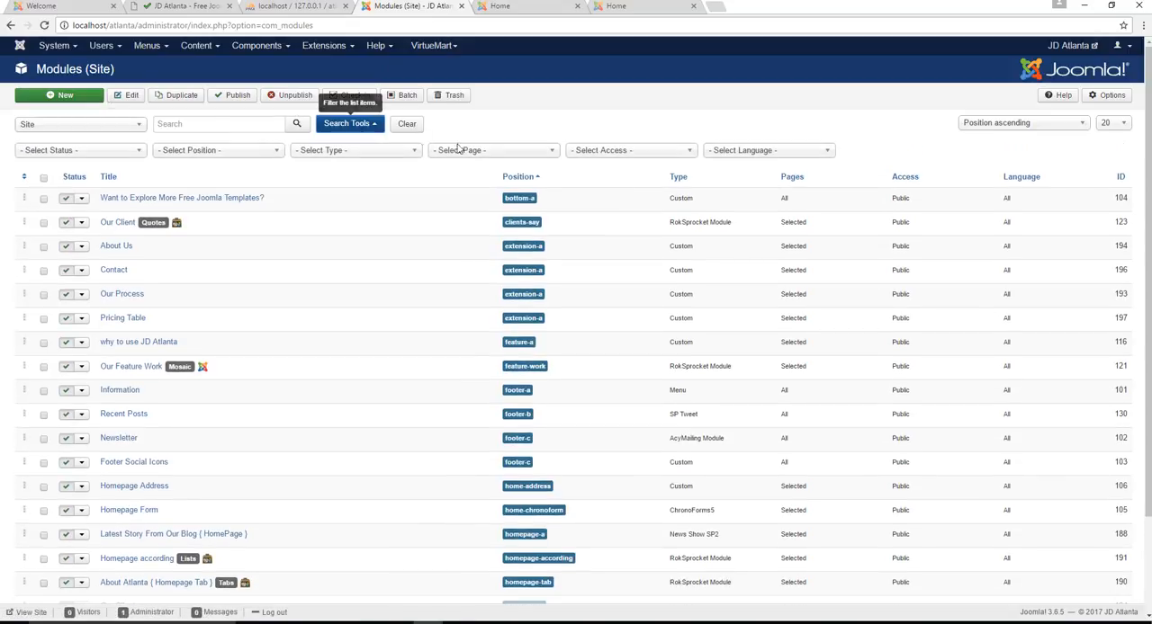
left_click(223, 157)
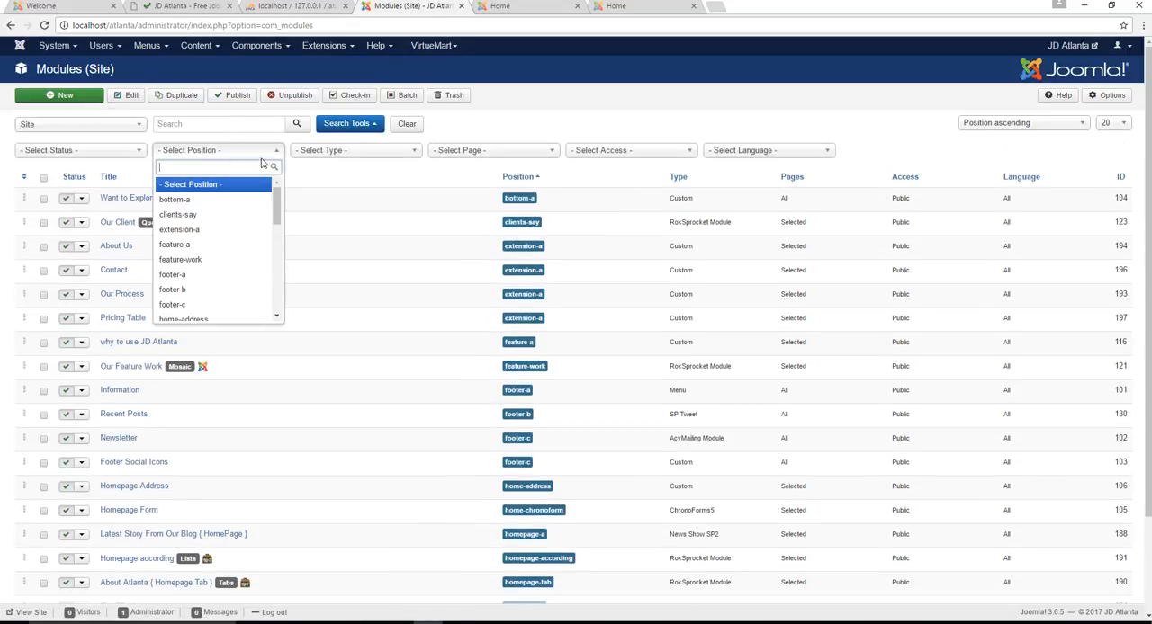
scroll(240, 288, "down", 3)
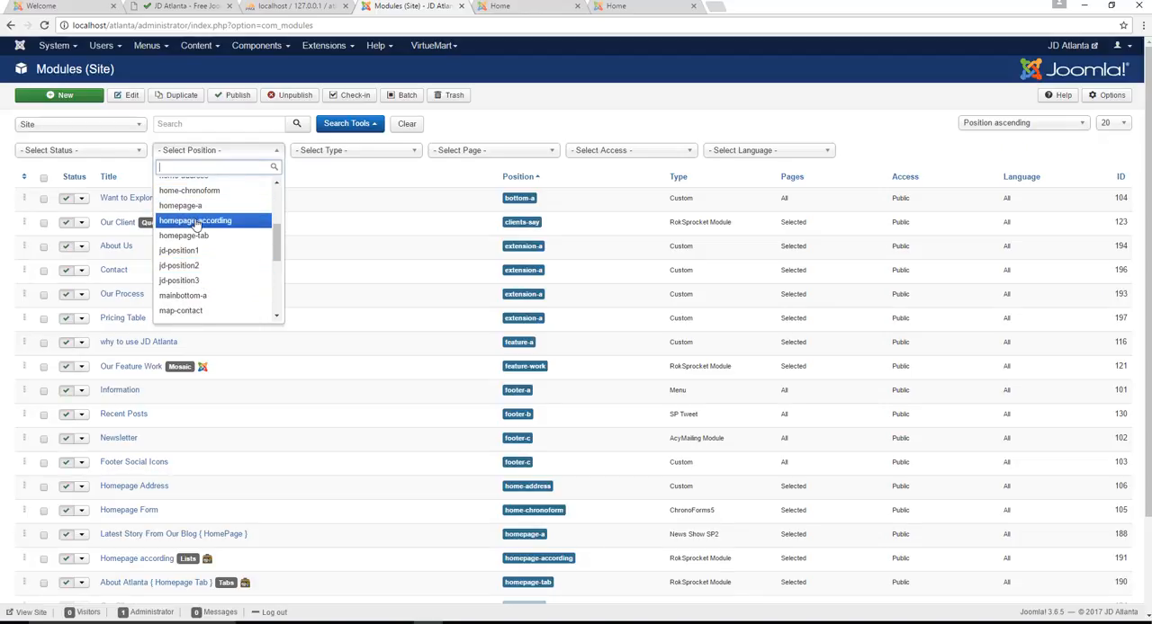
left_click(181, 206)
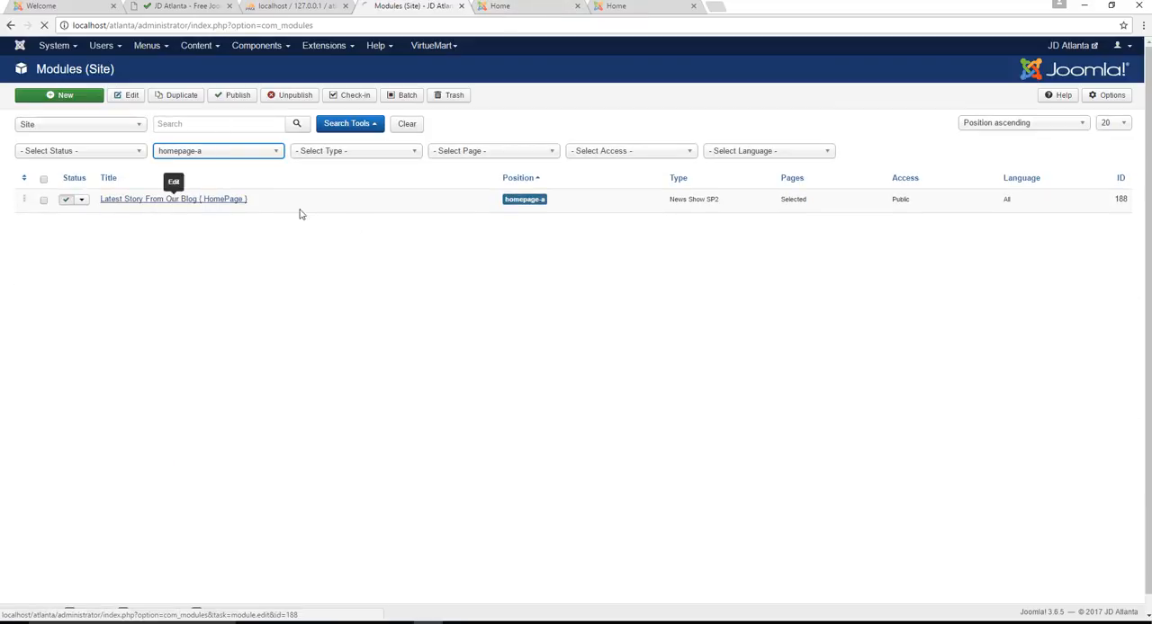
Open the Latest Story From Our Blog { HomePage } module, examine its settings including the article layout and ordering, and close it without saving
left_click(217, 204)
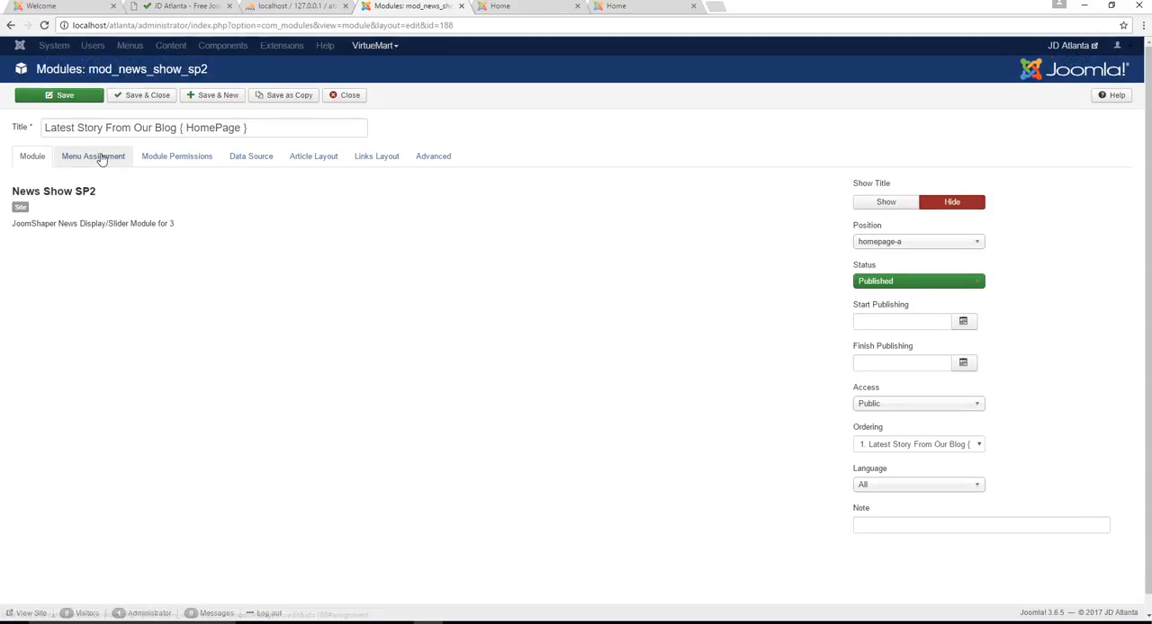
left_click(99, 157)
left_click(176, 157)
left_click(305, 158)
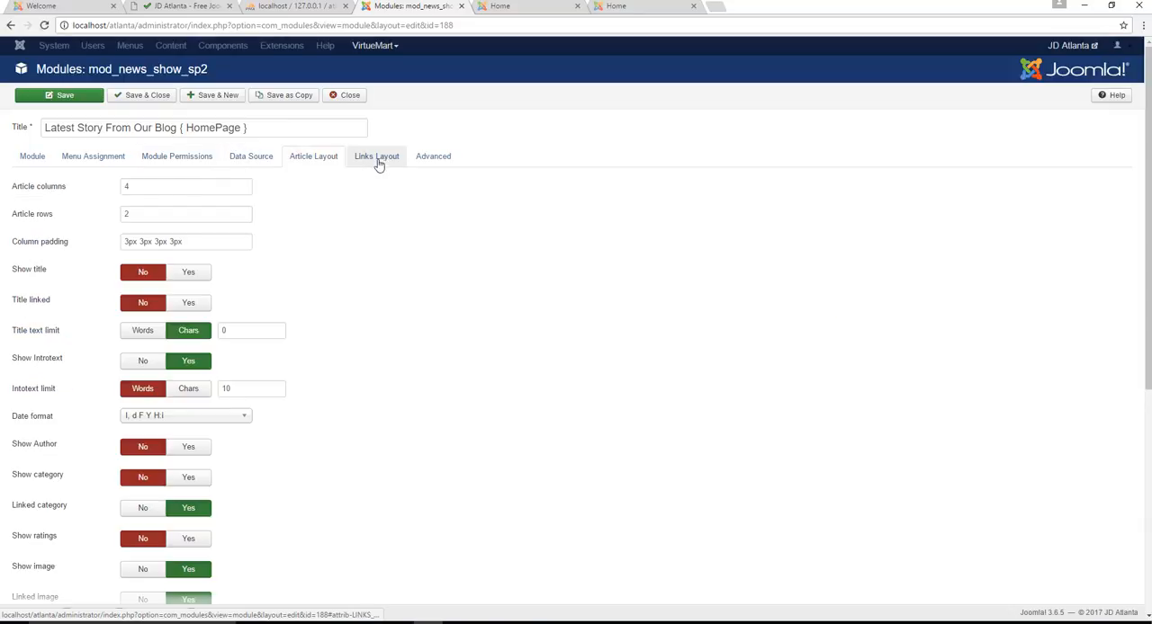
left_click(27, 159)
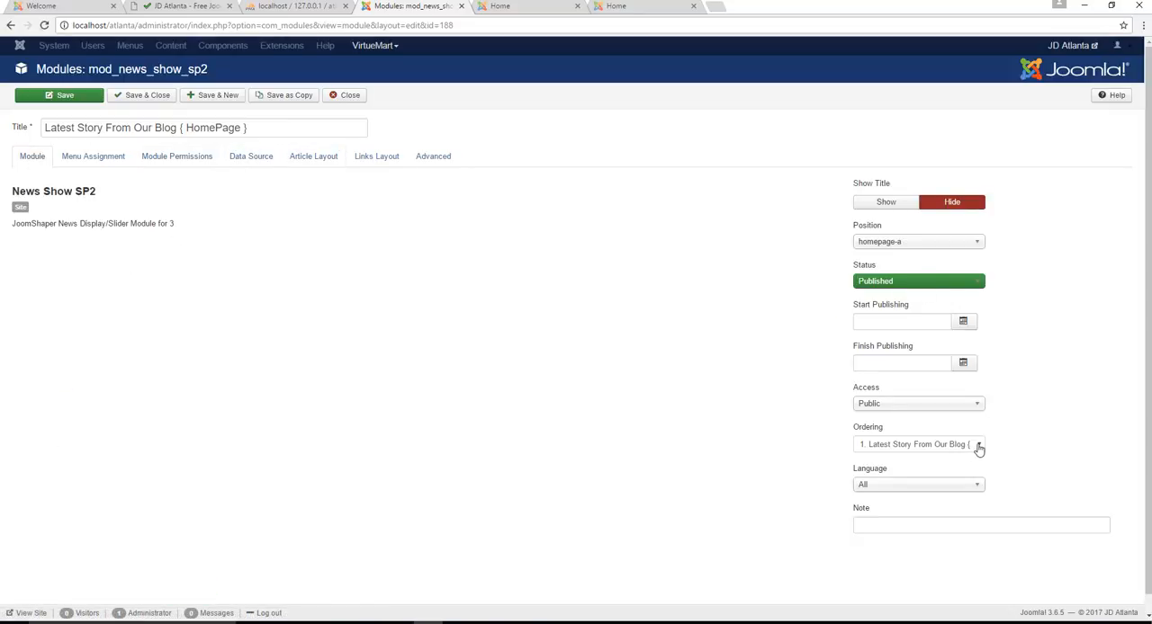
left_click(978, 447)
left_click(666, 405)
left_click(349, 96)
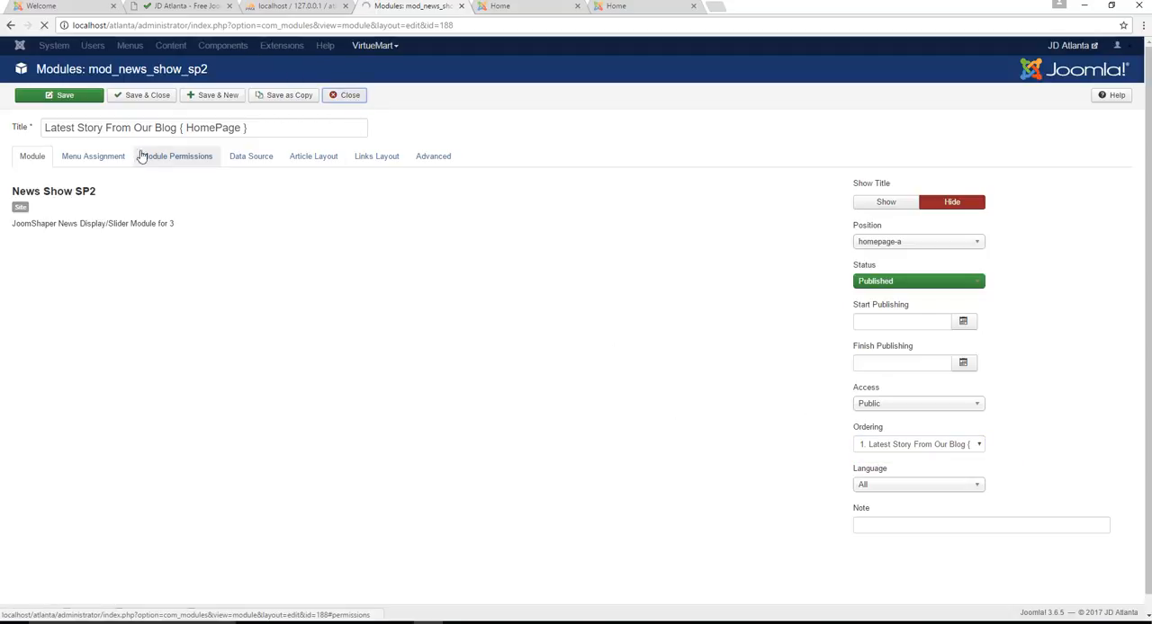
Clear the position filter from the module list and open the About Us custom module to examine its content
left_click(81, 199)
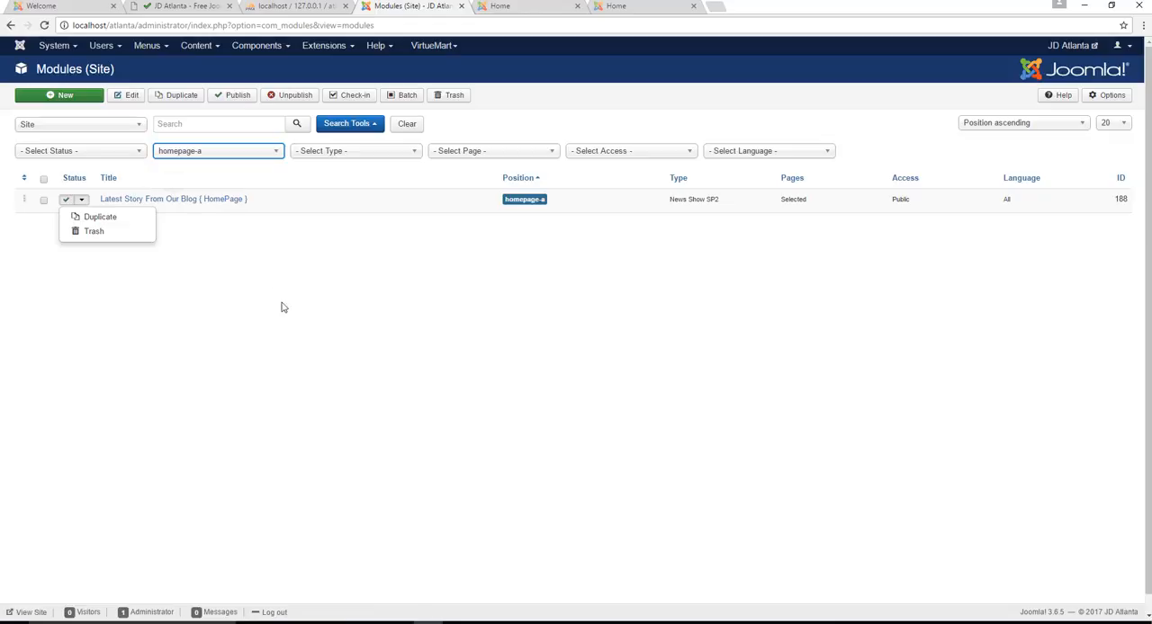
left_click(259, 154)
left_click(222, 189)
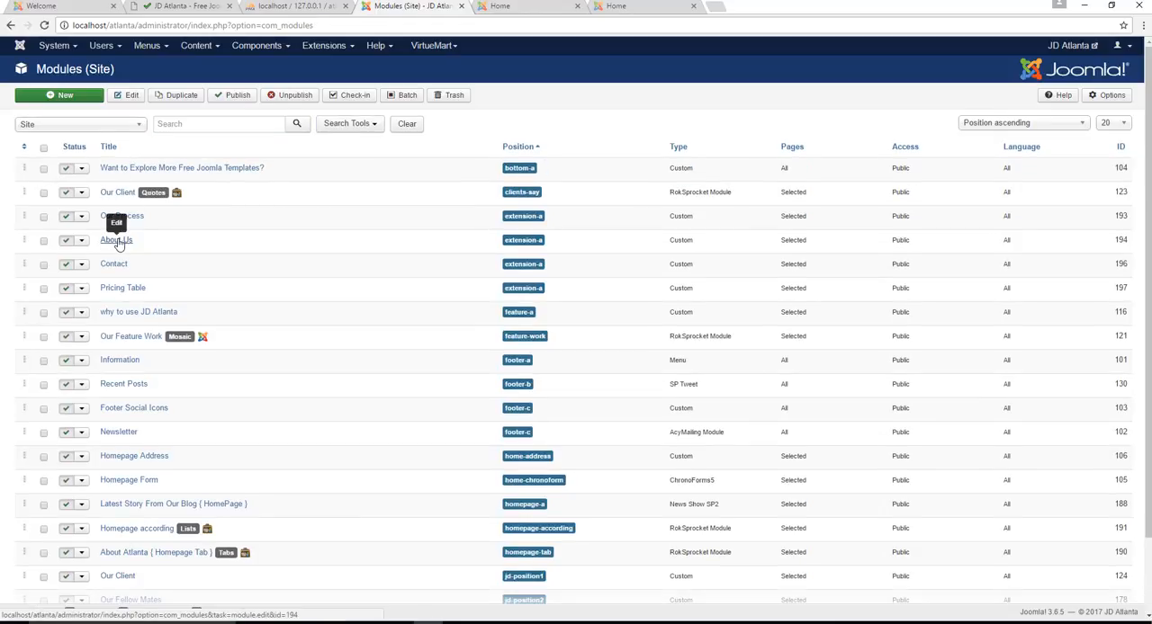
left_click(118, 240)
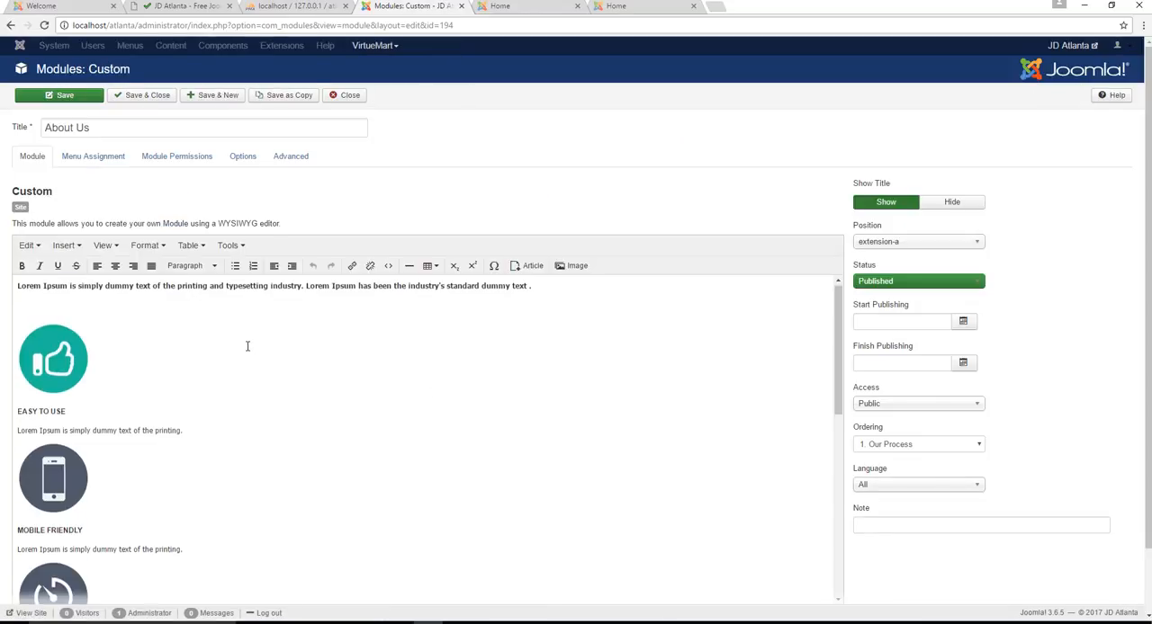
scroll(248, 347, "down", 5)
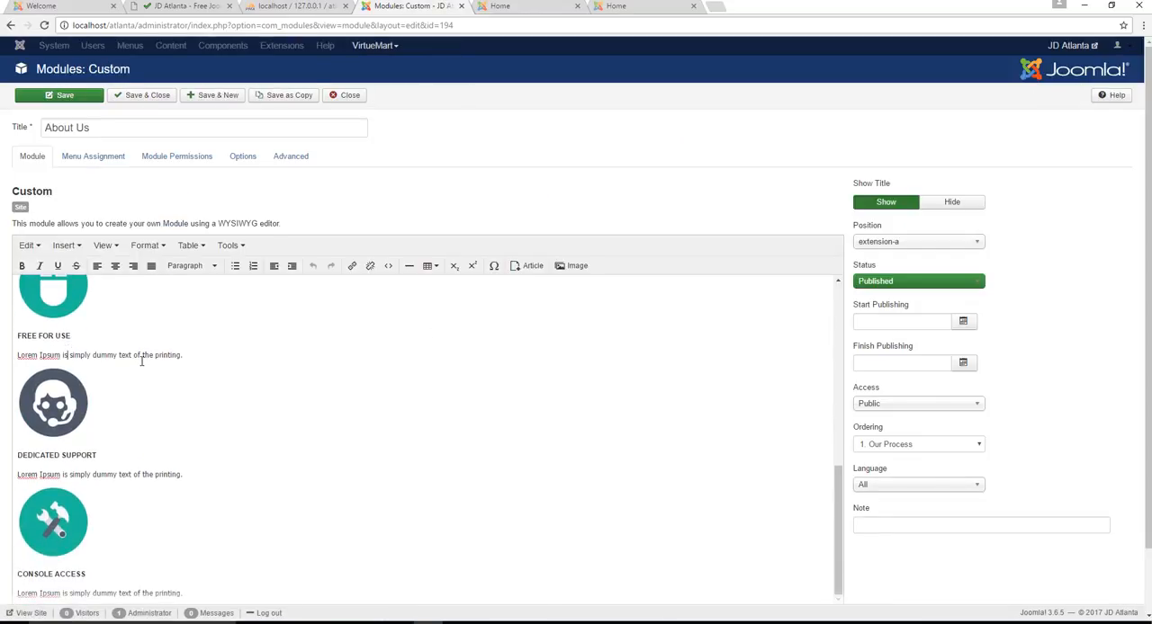
Look through the home page sections on the front end and open the About Us page from the site navigation
left_click(493, 6)
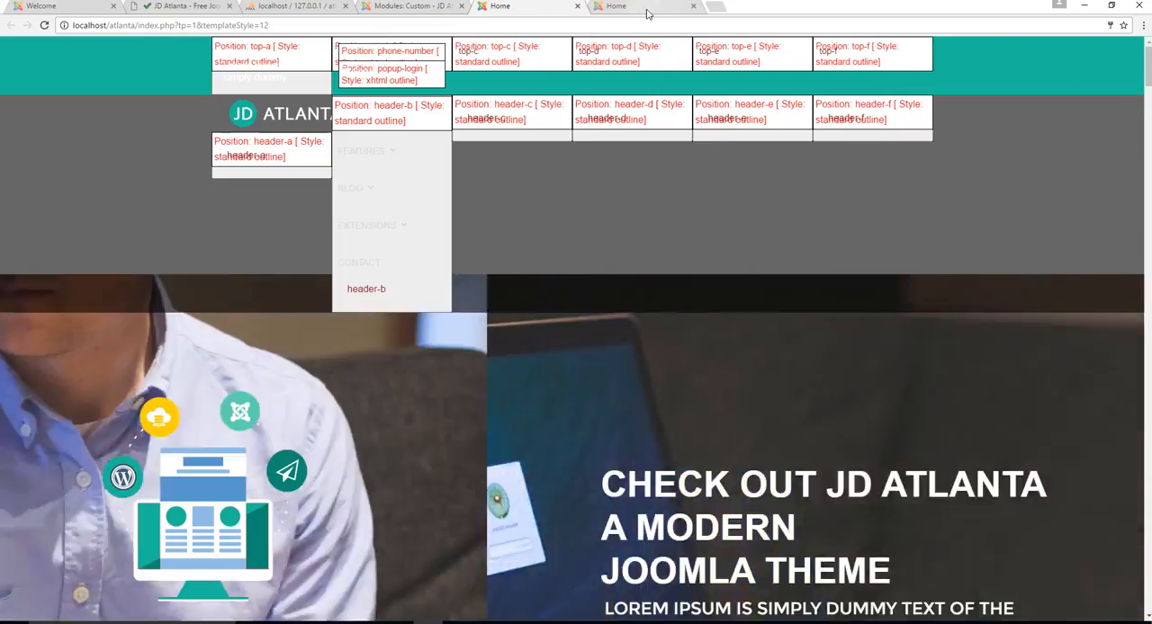
left_click(615, 6)
scroll(1136, 435, "down", 10)
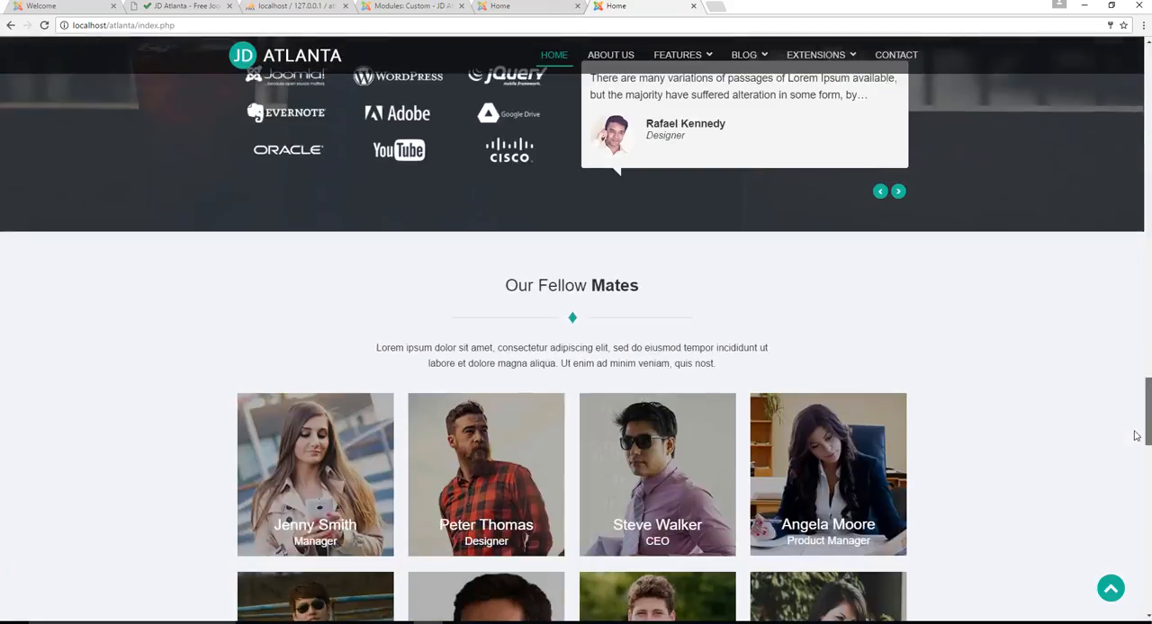
scroll(1135, 435, "down", 10)
scroll(1135, 436, "up", 4)
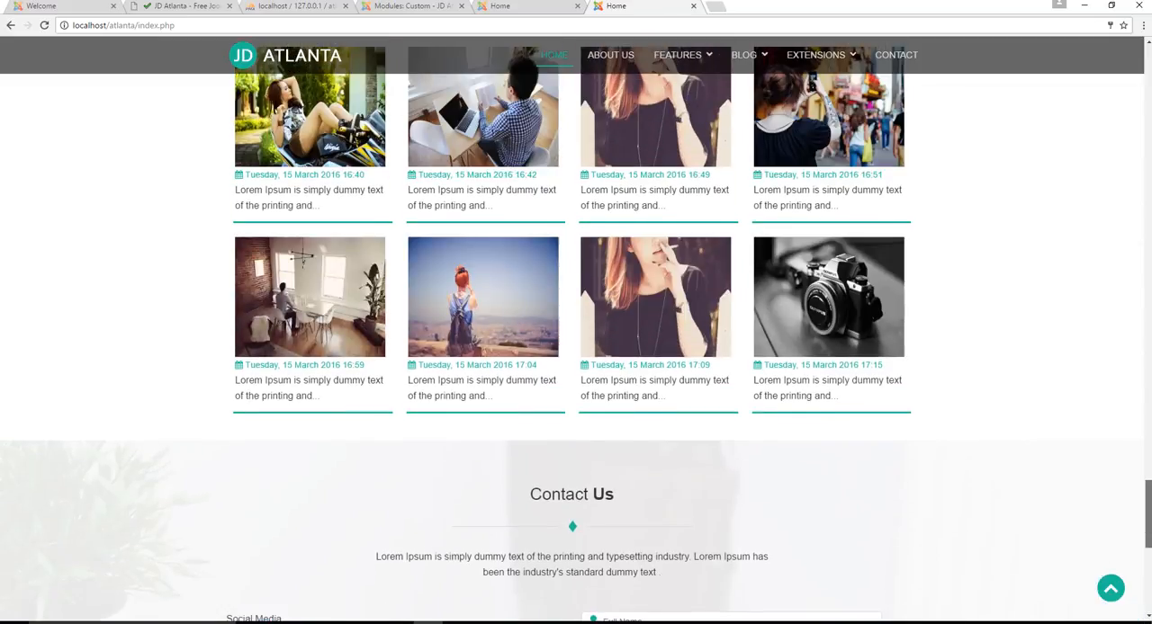
scroll(1128, 234, "up", 15)
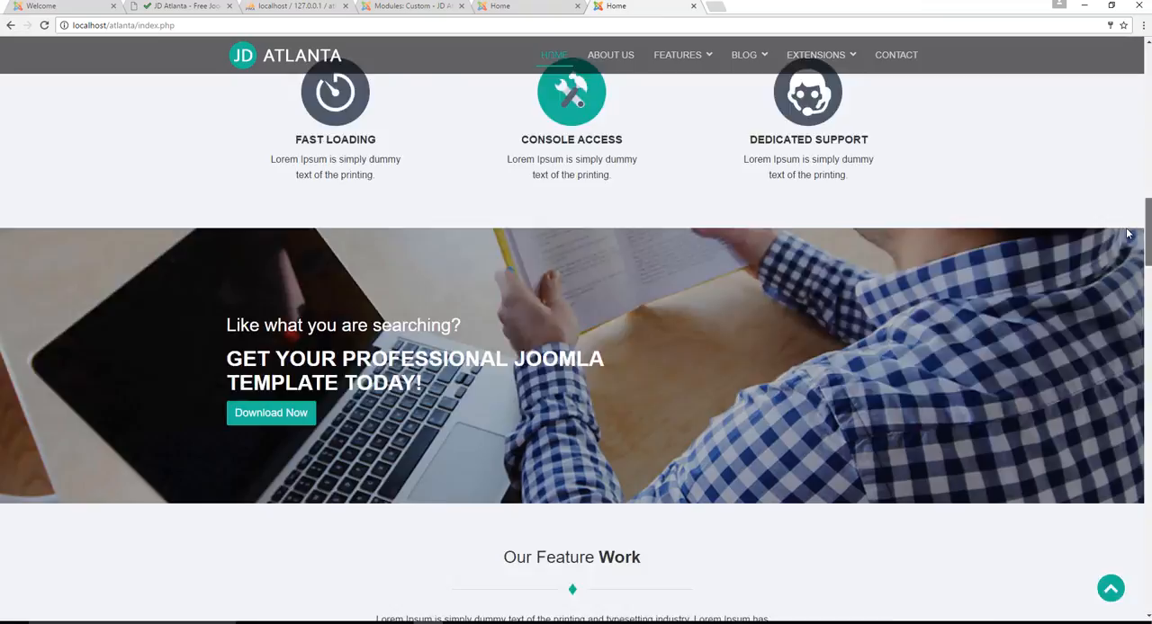
scroll(1128, 234, "up", 5)
left_click(622, 90)
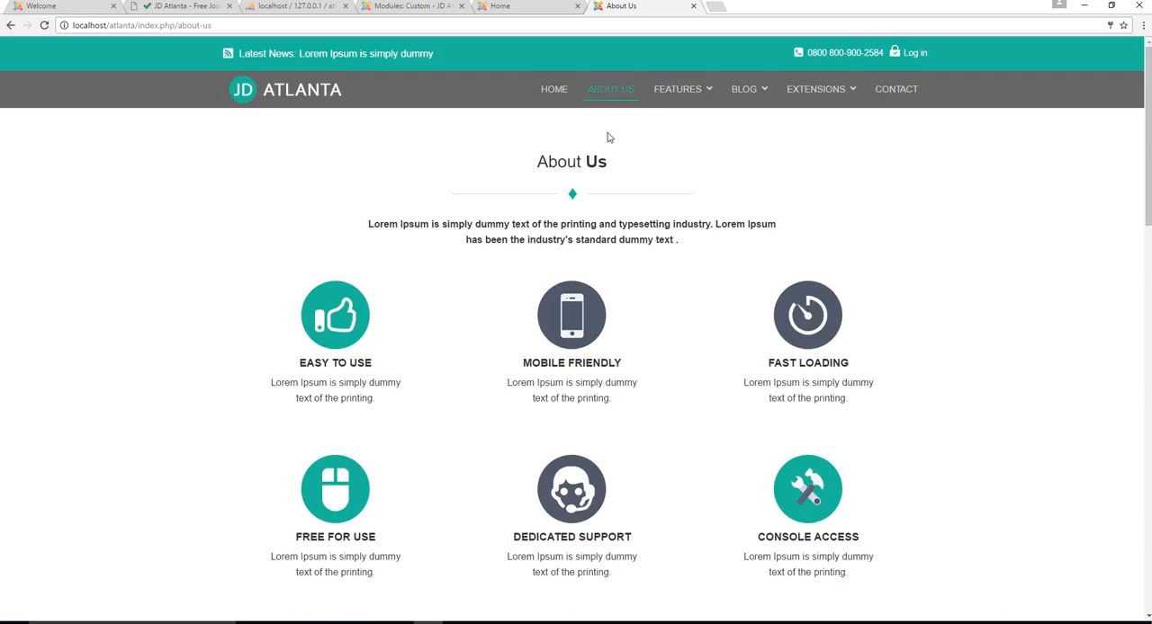
Move the front-end About Us browser tab ahead of the module editor's tab and review the About Us module's content for comparison
left_click(504, 7)
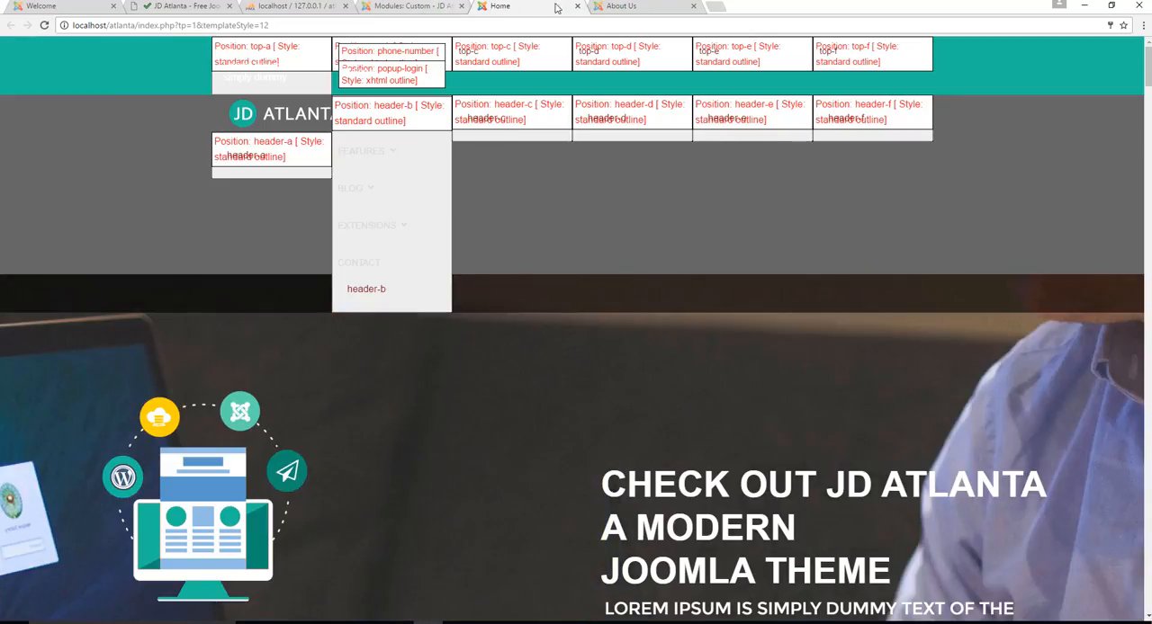
left_click(637, 9)
left_click_drag(569, 4, 401, 7)
left_click(529, 6)
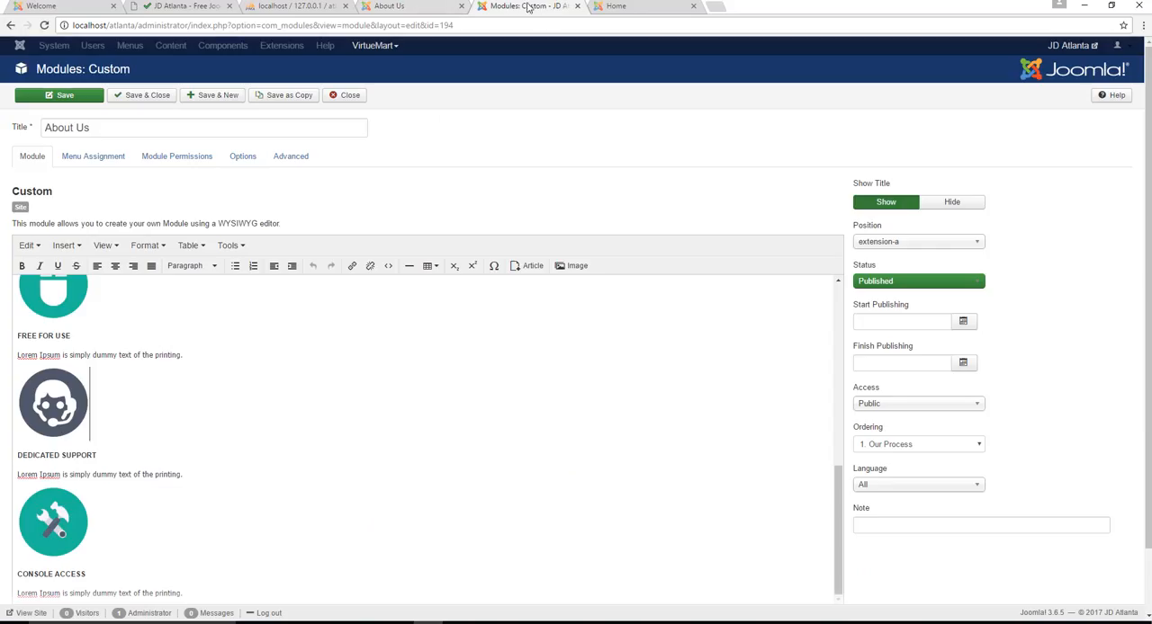
left_click(188, 379)
scroll(188, 379, "up", 5)
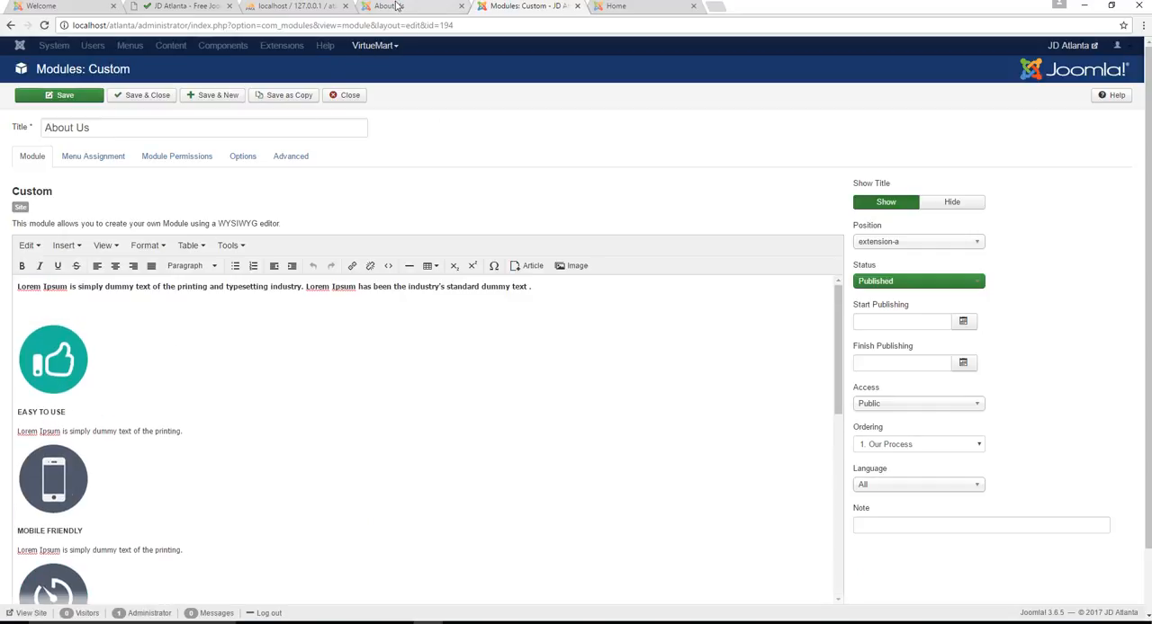
Change the EASY TO USE heading in the About Us module to "EASY TO USE? YES IT IS!", then save and close the module
left_click(396, 7)
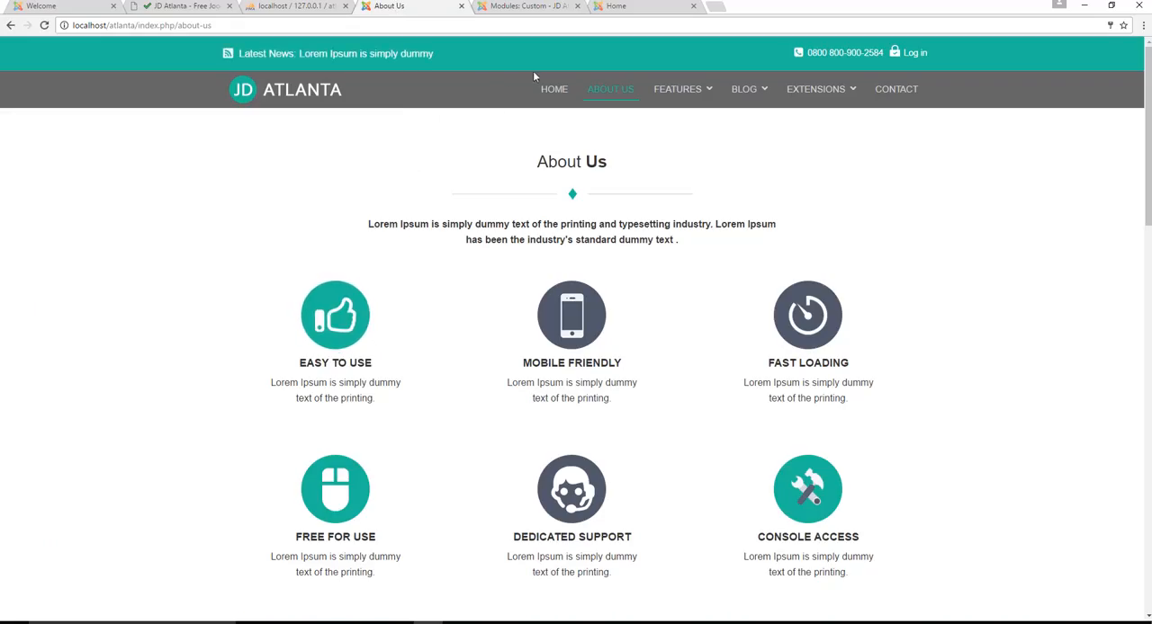
left_click(534, 6)
left_click(99, 415)
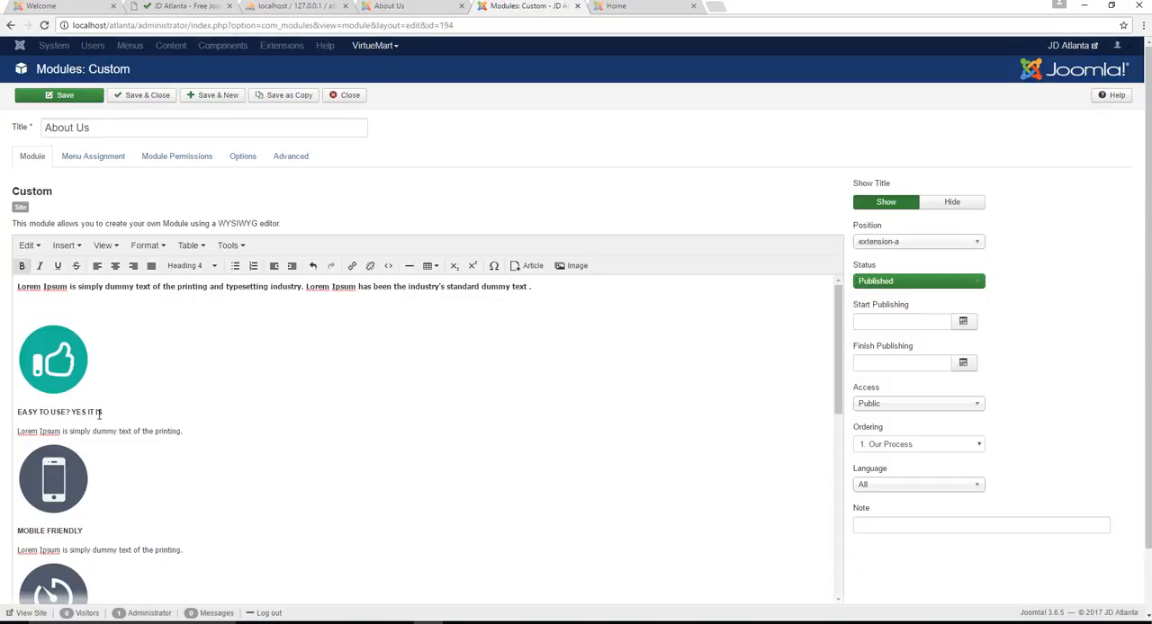
left_click(140, 95)
Reload the front-end About Us page to check the edited heading and look through the page's sections
left_click(630, 8)
left_click(571, 26)
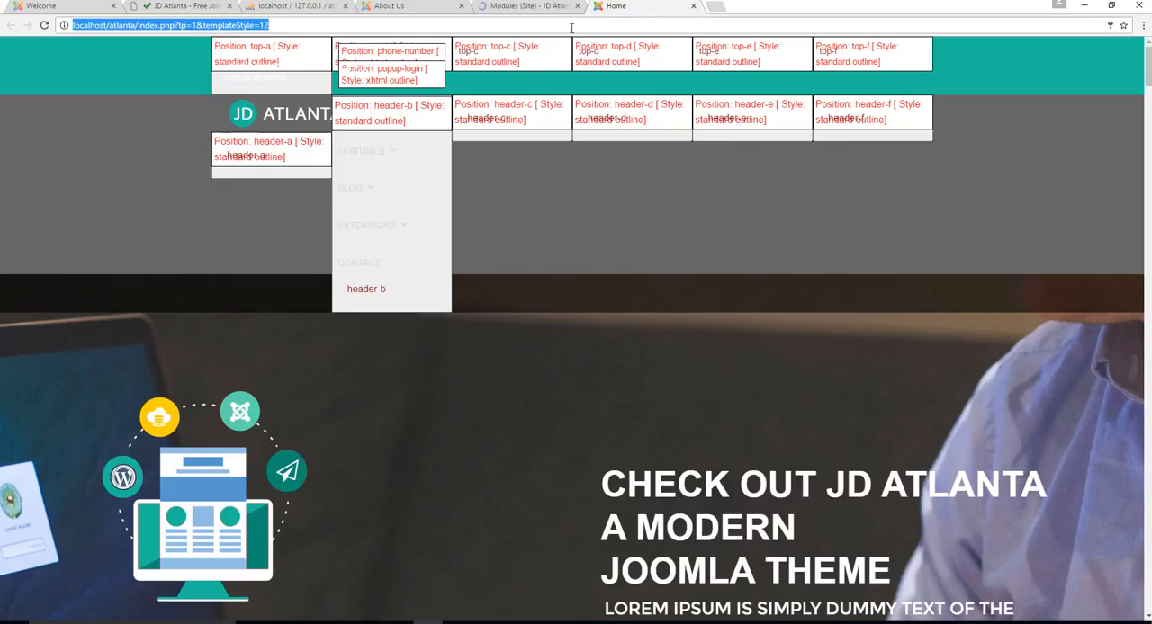
left_click(517, 9)
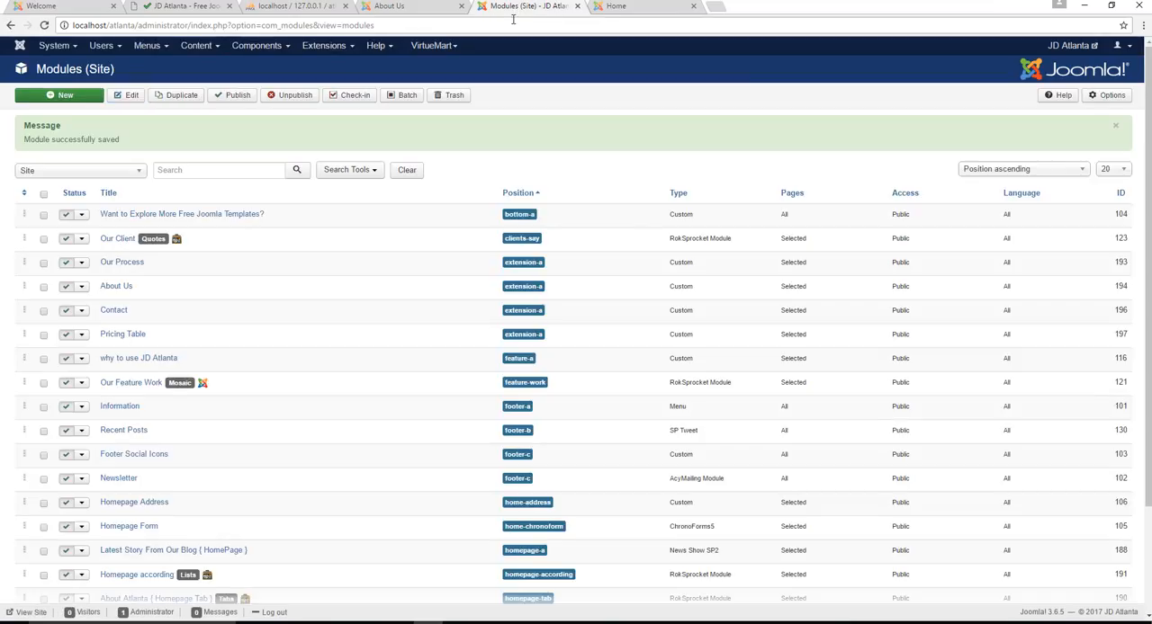
left_click(1057, 46)
left_click(385, 7)
left_click(349, 31)
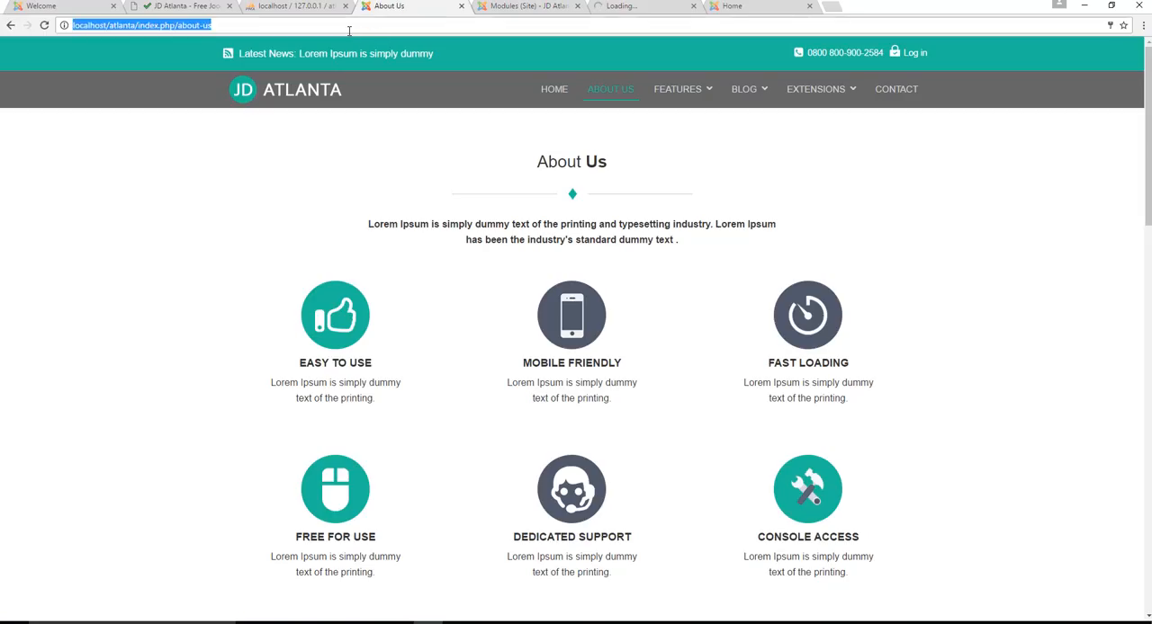
key("Return")
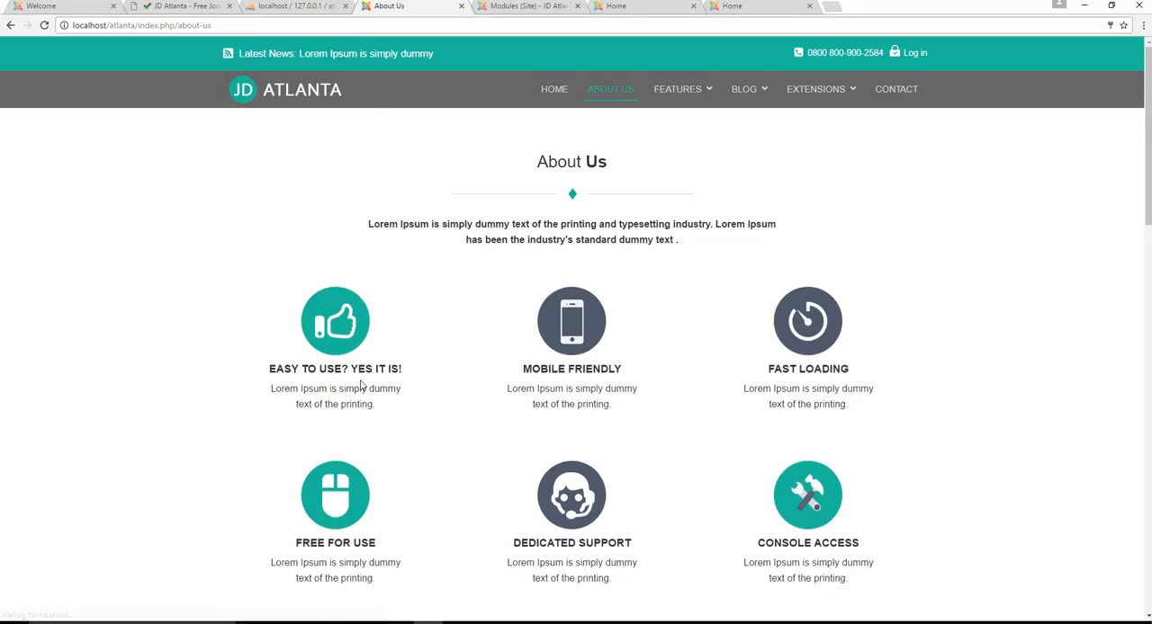
scroll(739, 394, "down", 1)
scroll(739, 394, "down", 5)
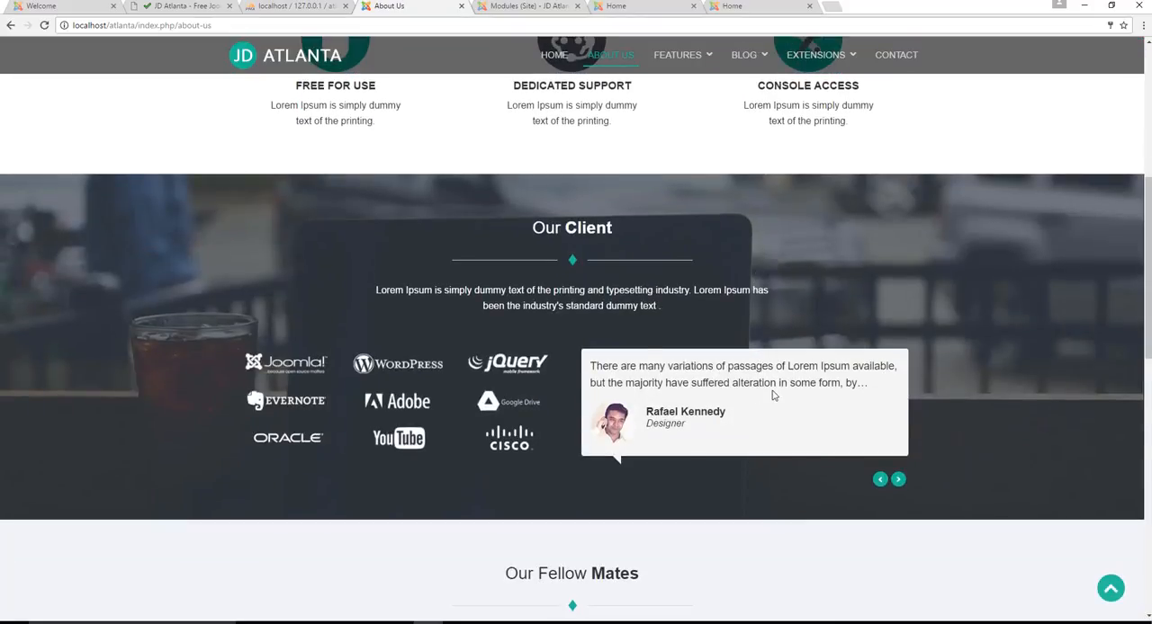
scroll(424, 284, "up", 6)
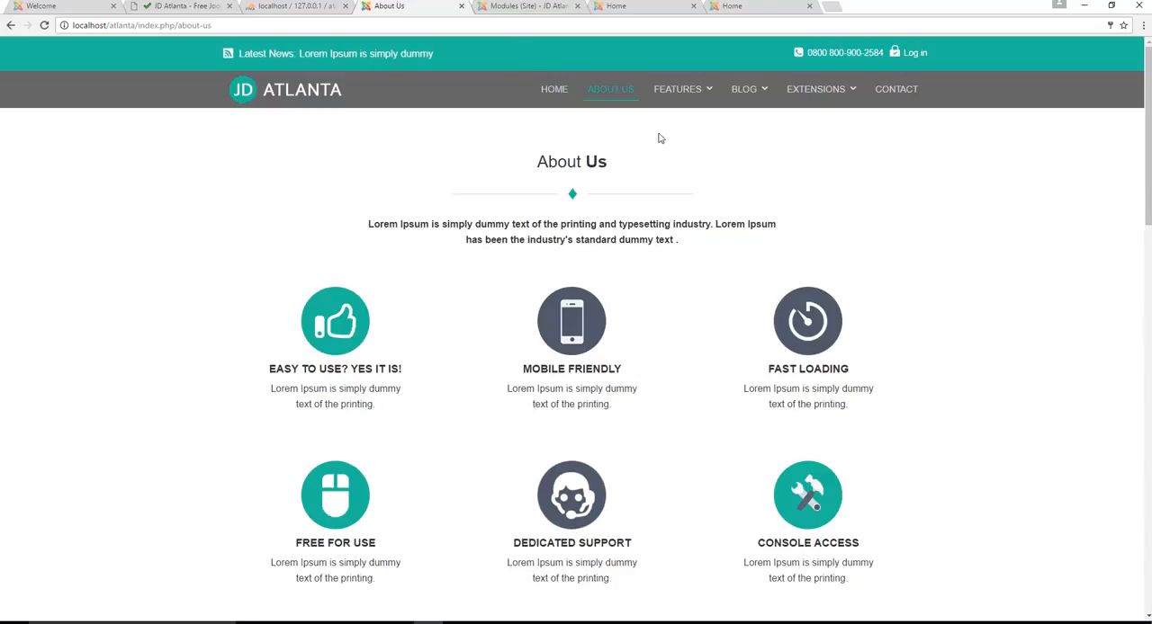
scroll(643, 220, "down", 5)
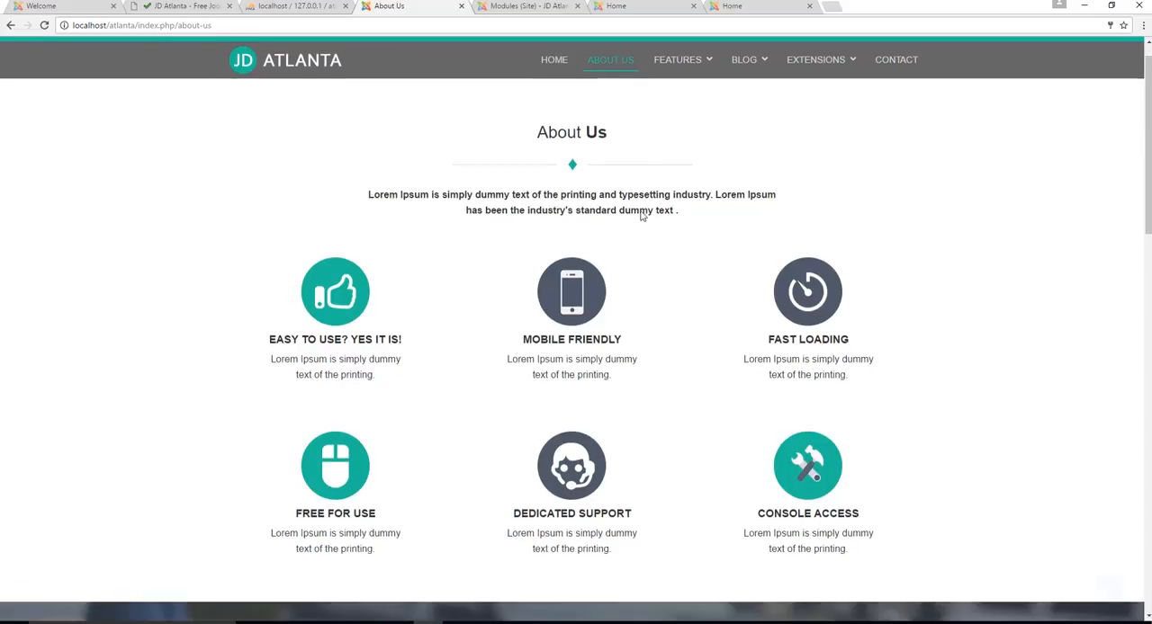
scroll(656, 233, "up", 6)
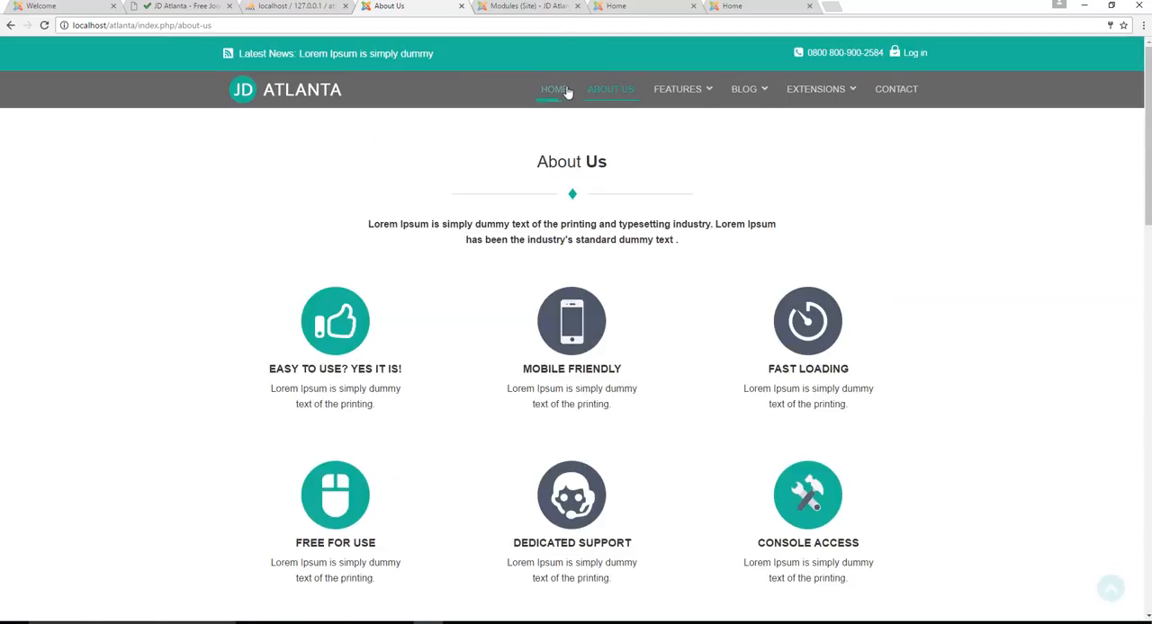
Open the front-end home page and examine its sections from the slider and email notification form down to Our Feature Work
left_click(554, 94)
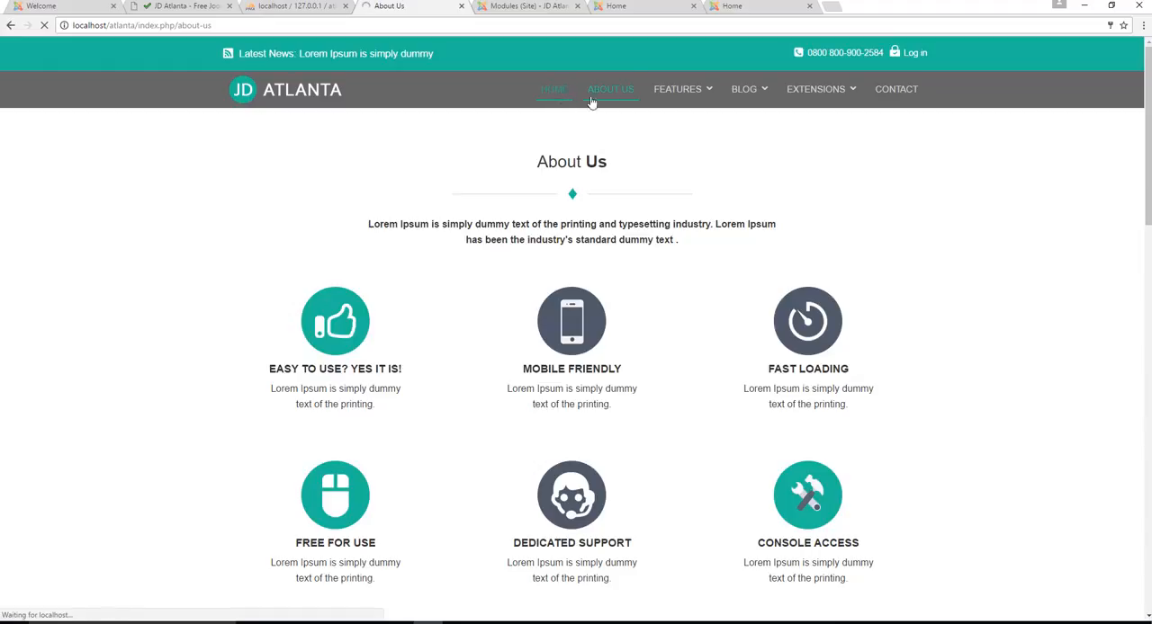
scroll(676, 192, "down", 3)
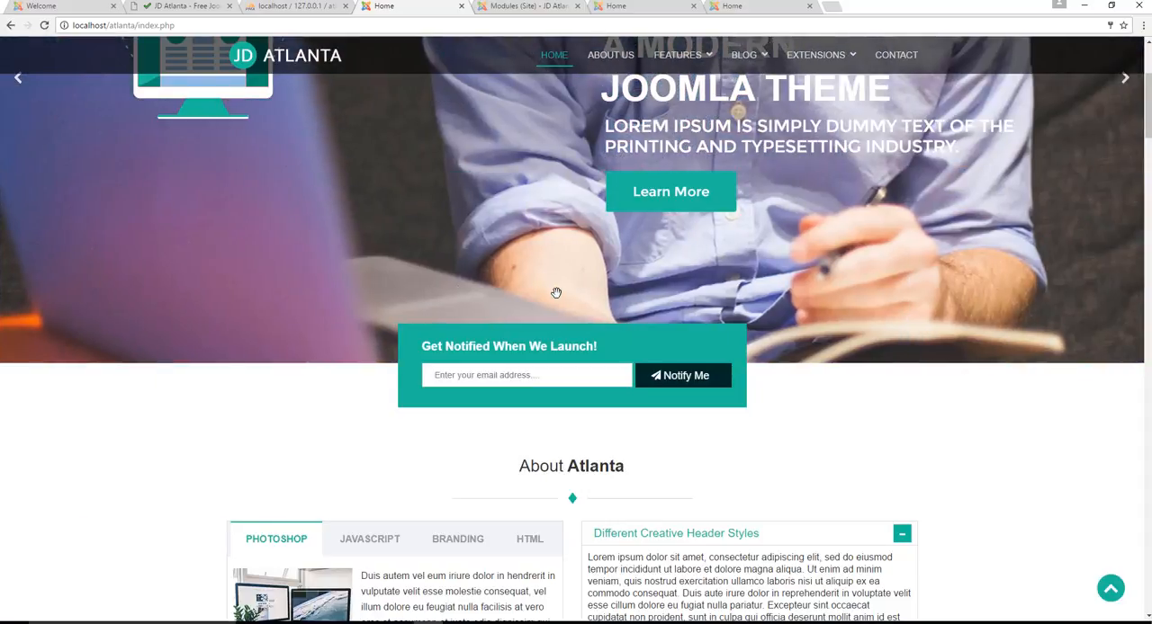
left_click(523, 375)
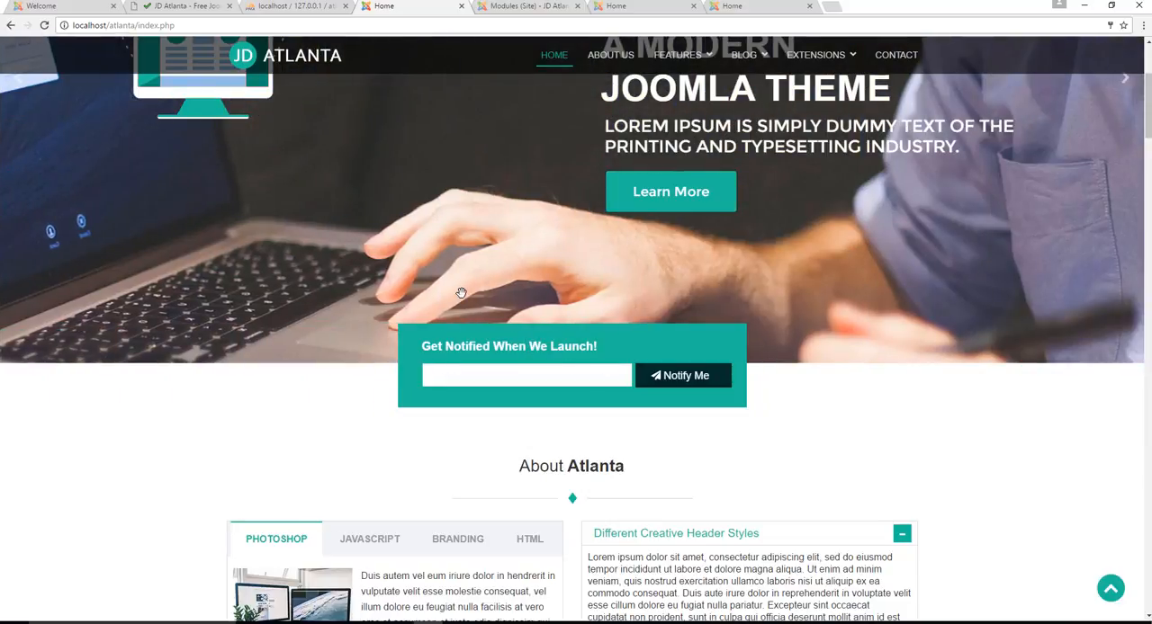
scroll(461, 297, "down", 10)
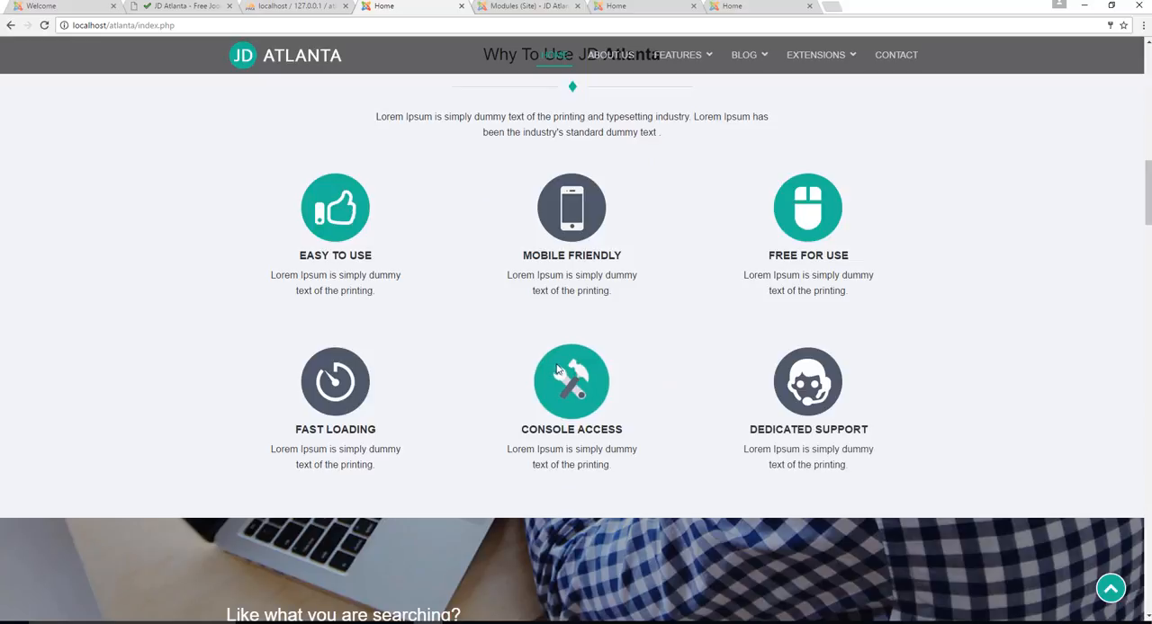
scroll(639, 369, "down", 4)
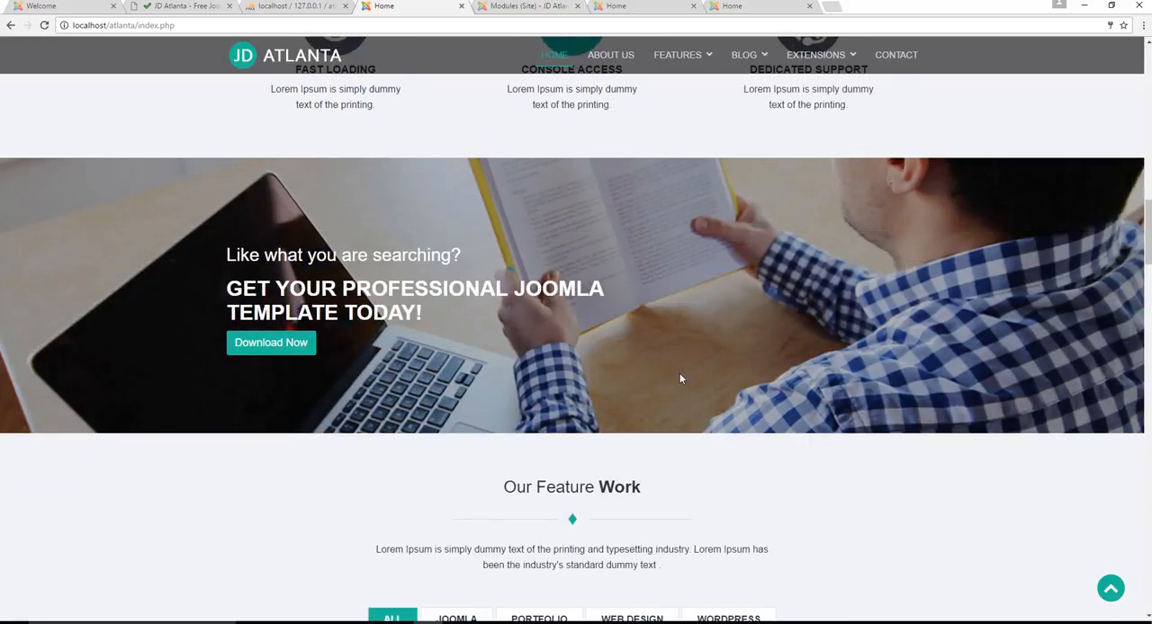
scroll(694, 380, "up", 8)
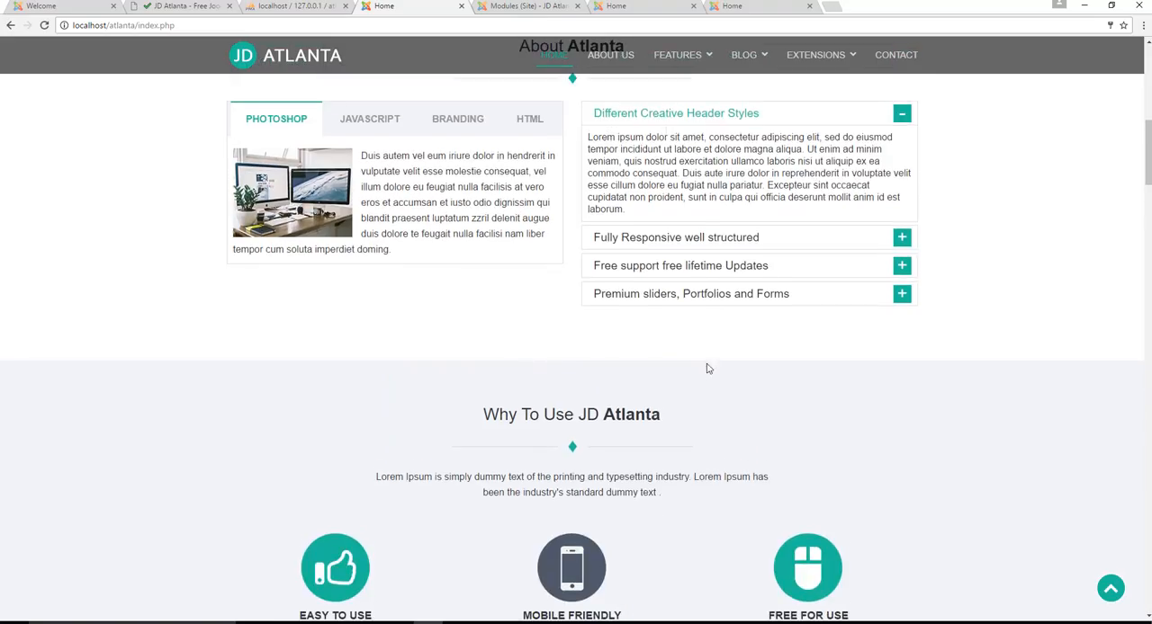
scroll(707, 368, "up", 5)
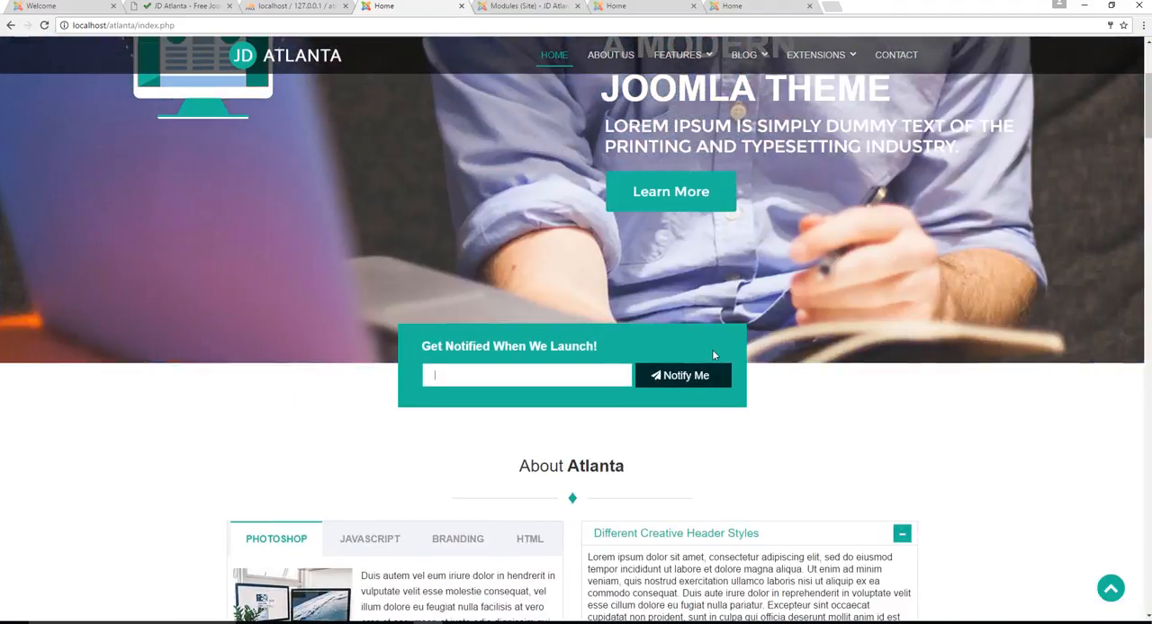
scroll(724, 378, "up", 3)
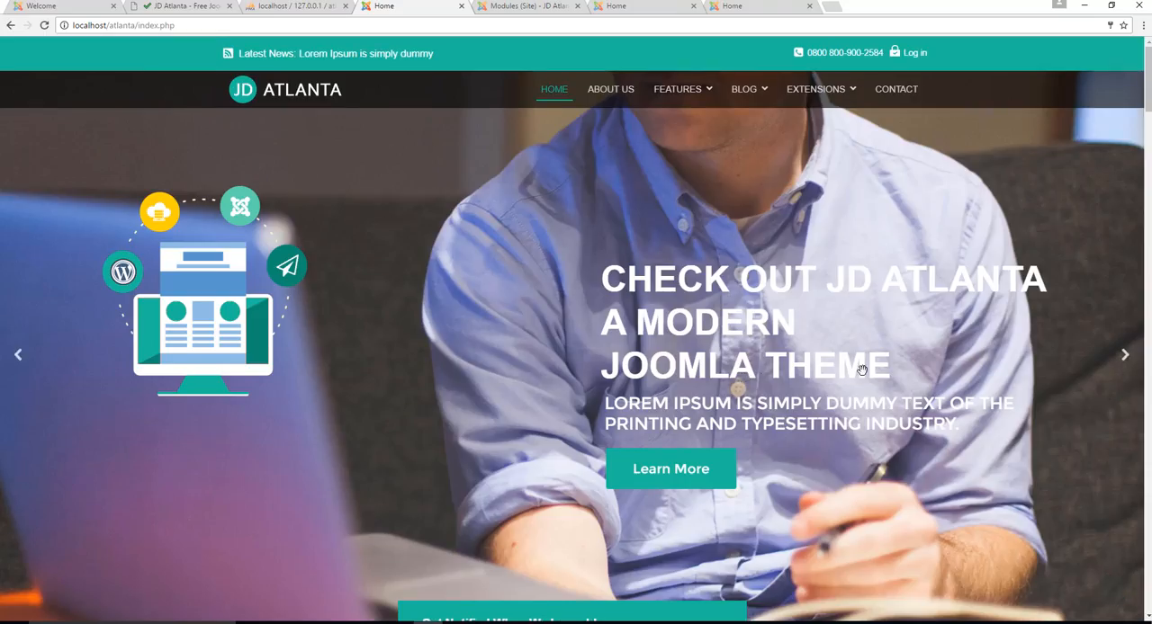